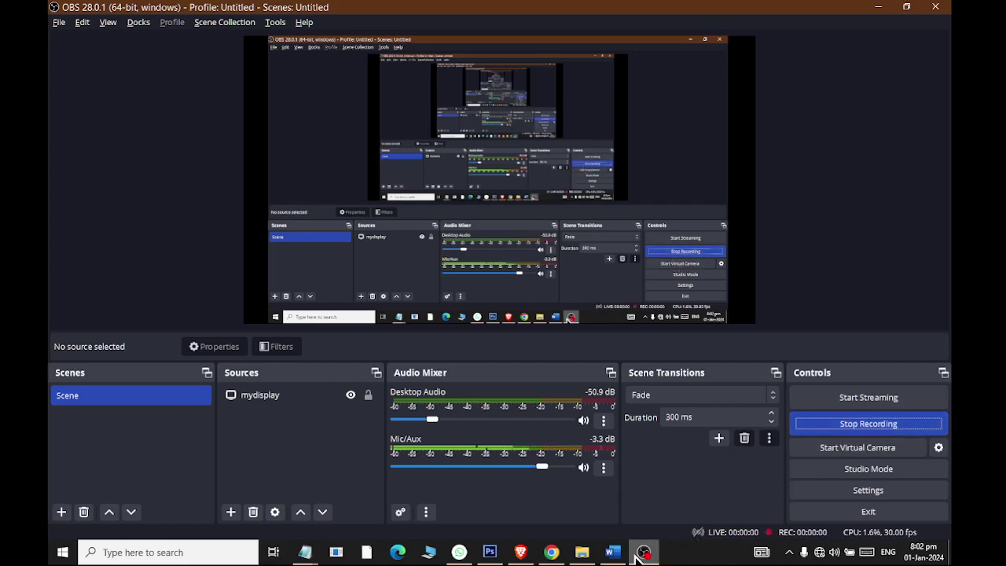
- Start the OBS recording and bring up Document2 in Word
click(610, 549)
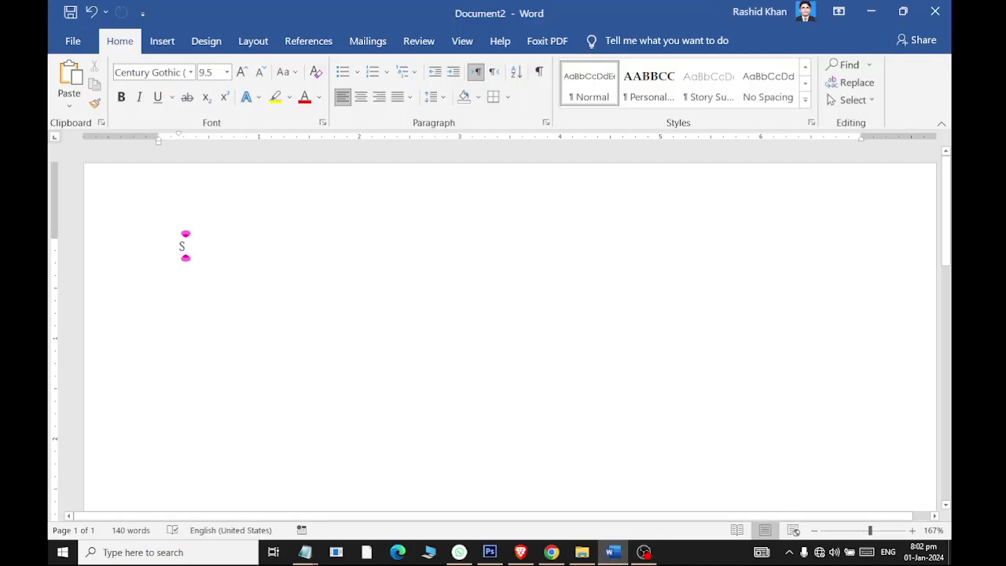
- Type the heading 'Shapes', enlarge it to 18.5 pt and centre it
text(hapes)
key(shift+Home)
key(ctrl+bracketright)
key(ctrl+bracketright)
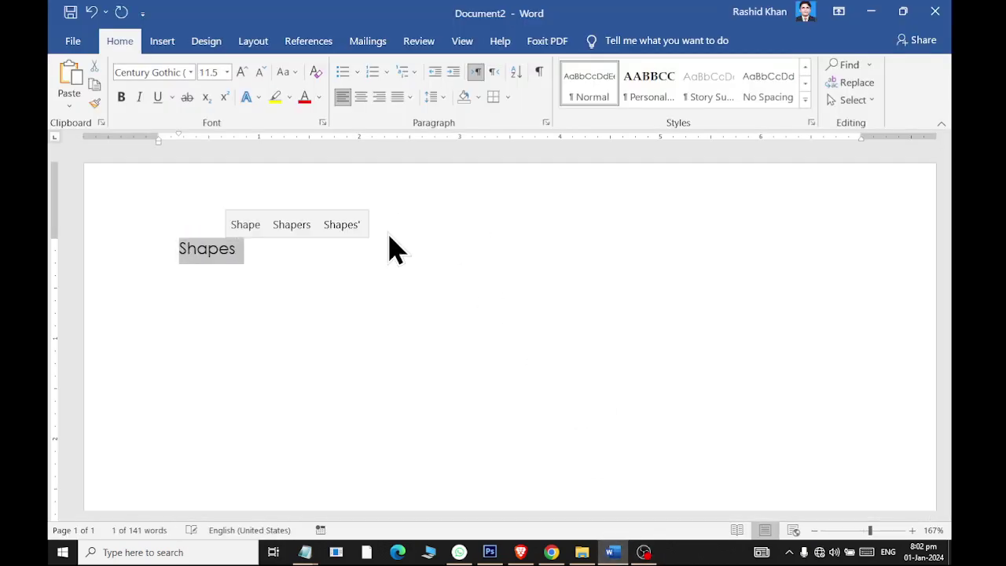
key(ctrl+bracketright)
key(ctrl+bracketright)
key(ctrl+bracketright)
key(ctrl+bracketright)
key(ctrl+bracketright)
key(ctrl+bracketright)
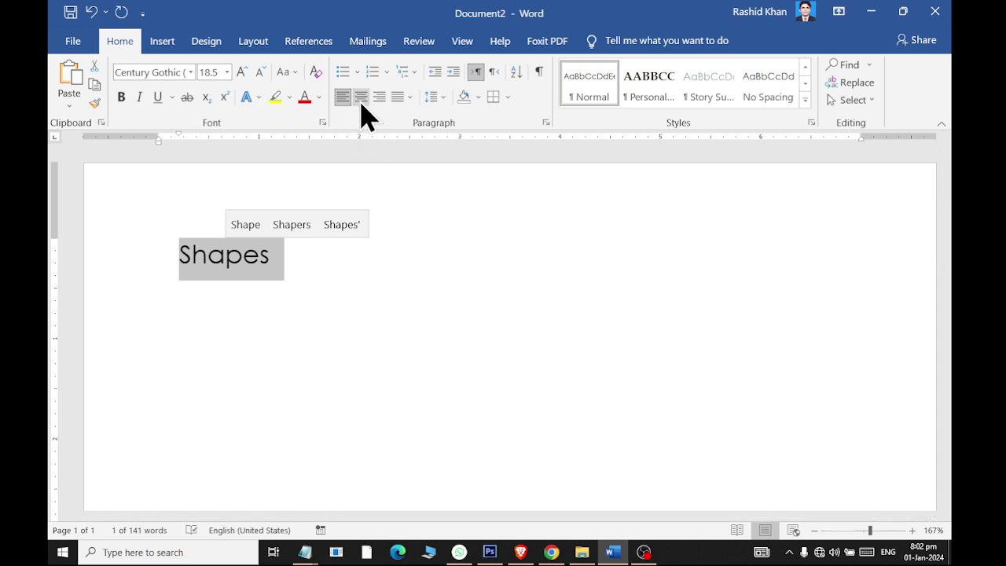
click(361, 98)
click(604, 283)
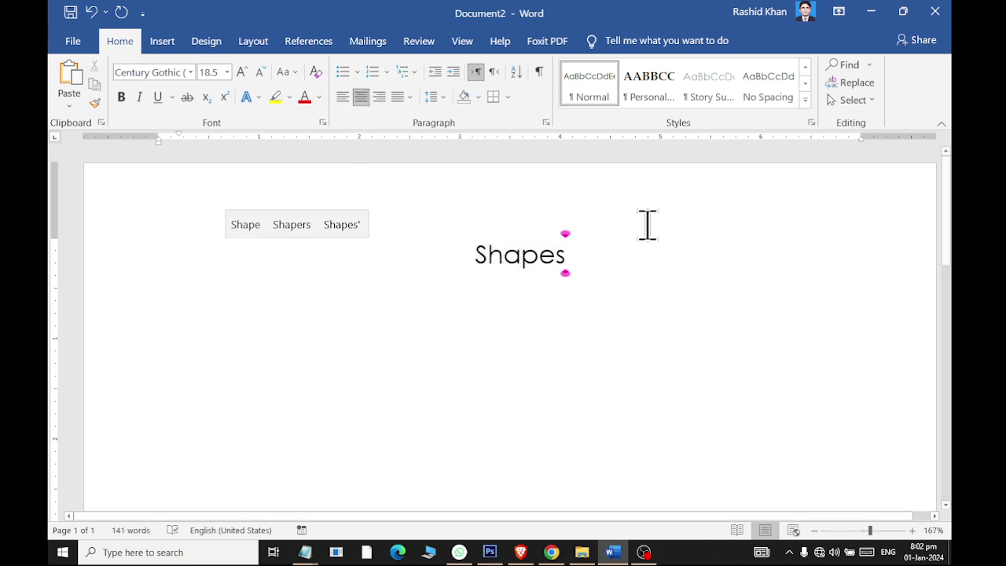
- Add 'Illustrations' on a new line below the heading and select that line
key(Return)
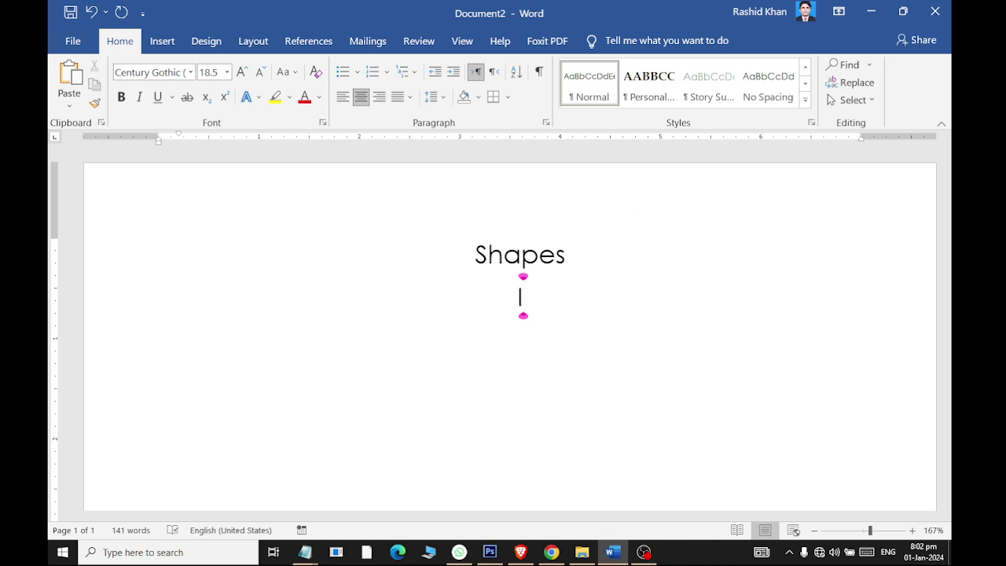
text(Illustrations)
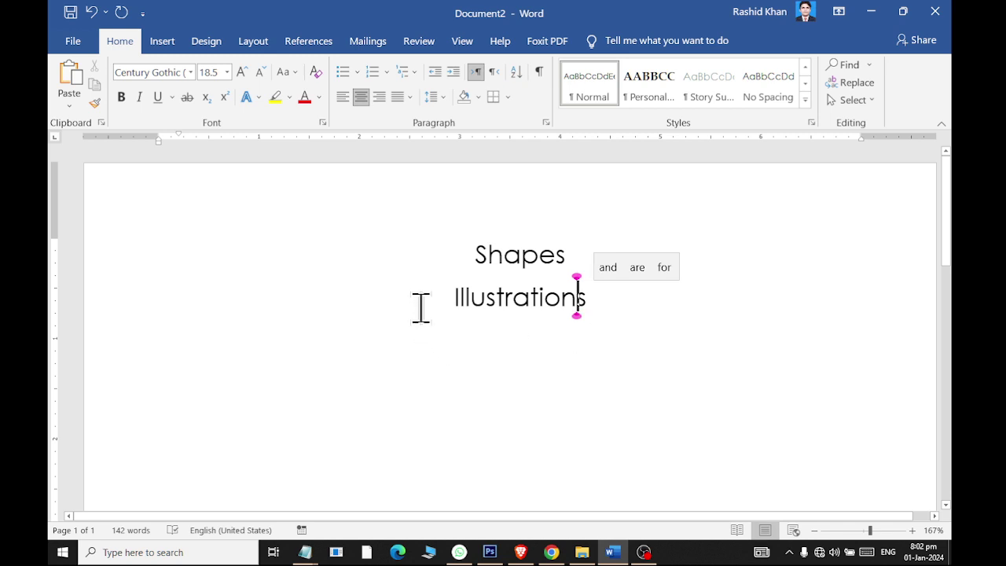
drag(423, 306, 684, 294)
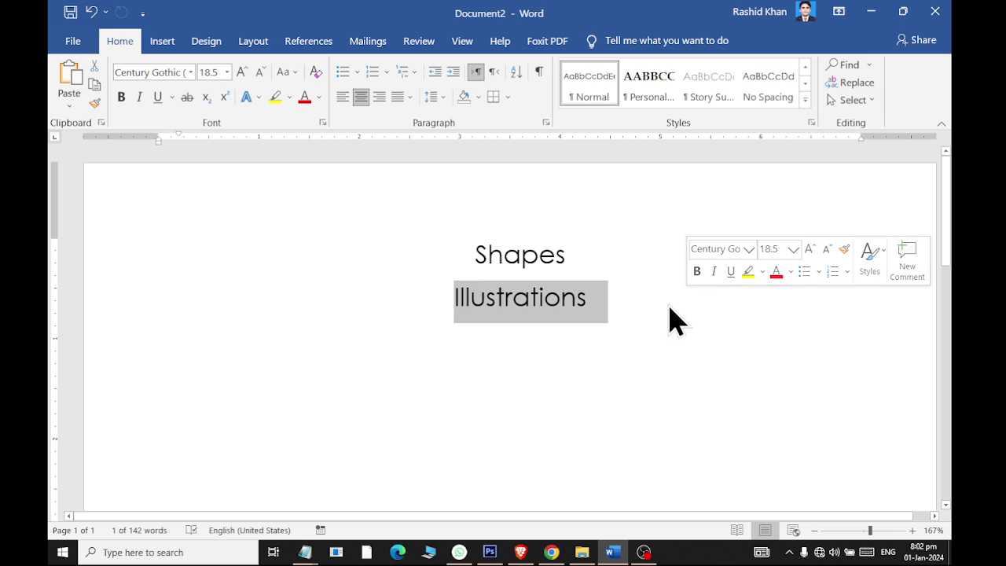
- Draw a 1.87" by 1.71" Basic Shapes oval below and left of the text
click(656, 315)
click(162, 48)
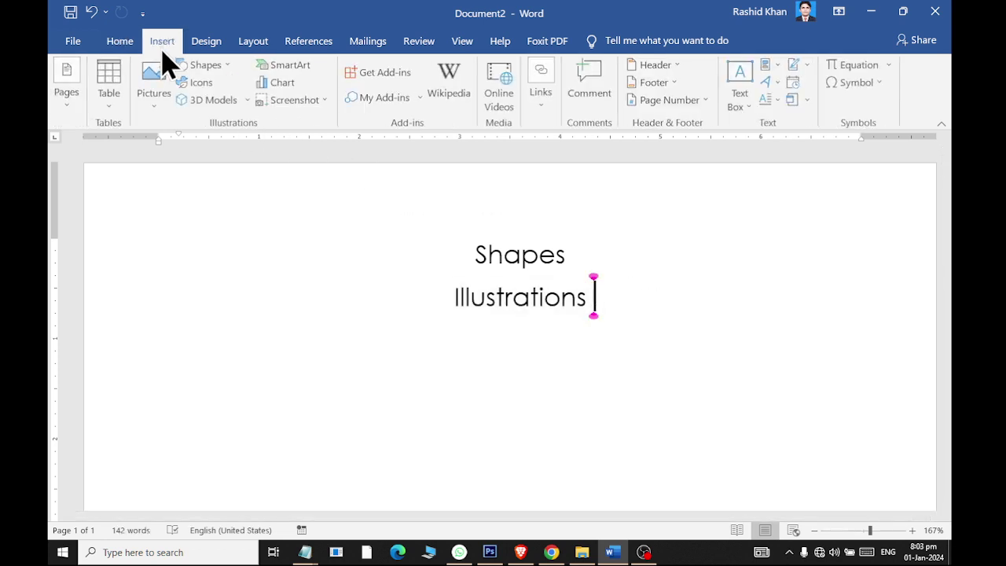
click(215, 67)
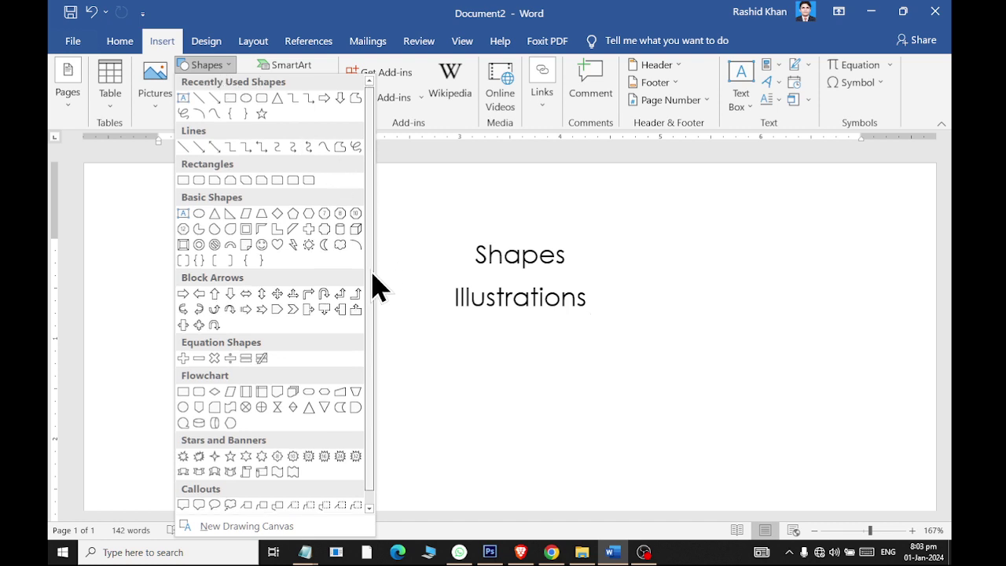
scroll(370, 288, down, 1)
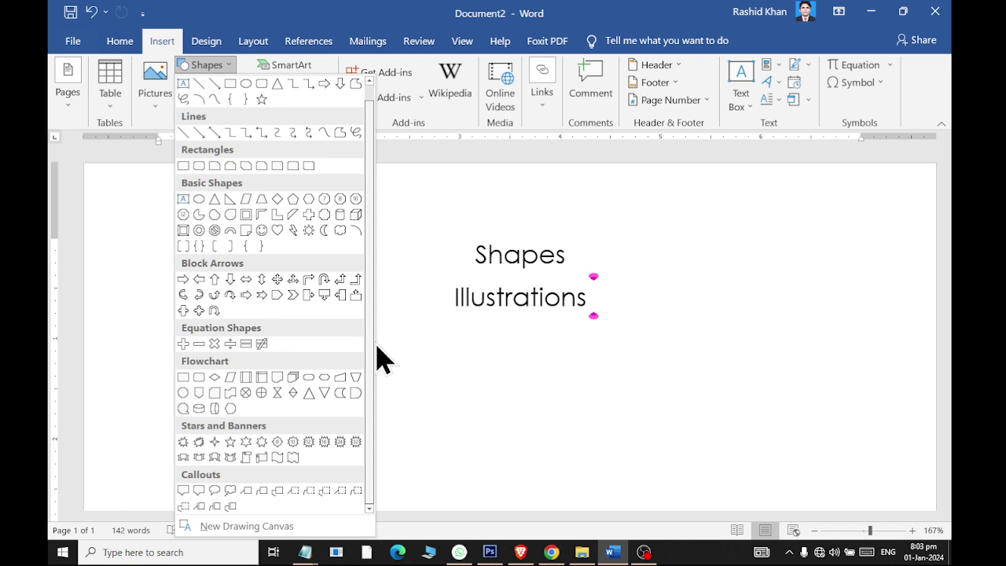
scroll(371, 260, up, 1)
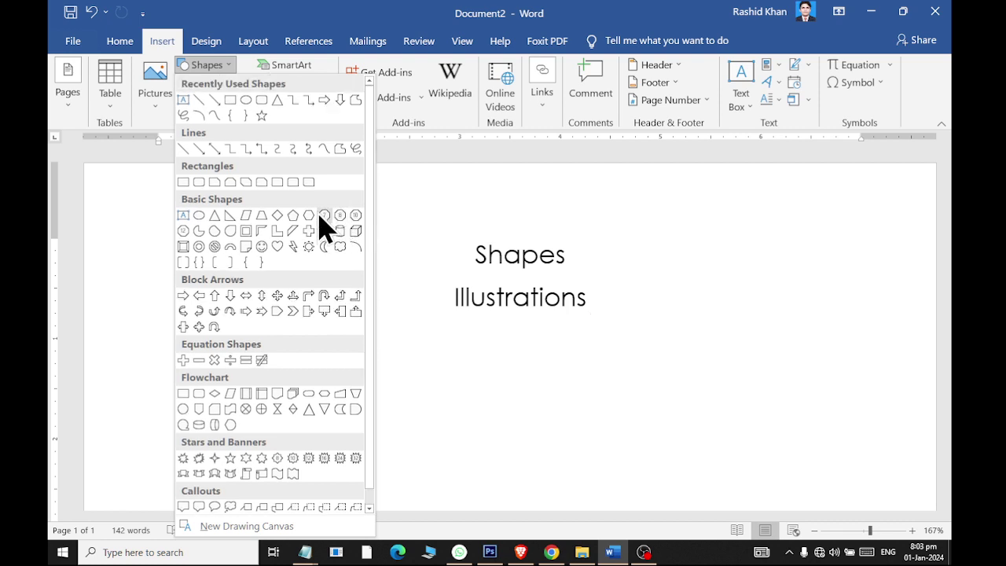
click(202, 222)
drag(284, 278, 456, 470)
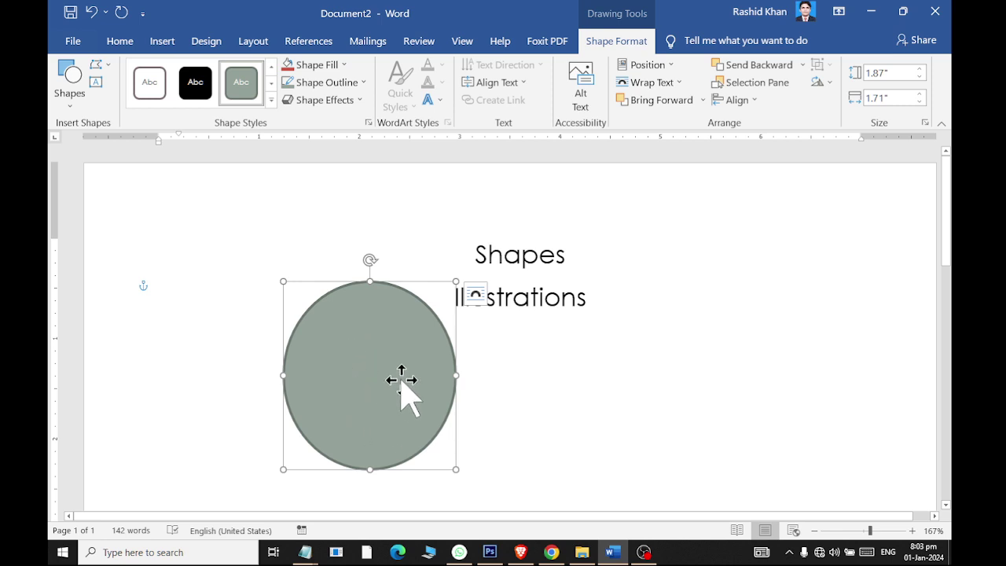
click(595, 391)
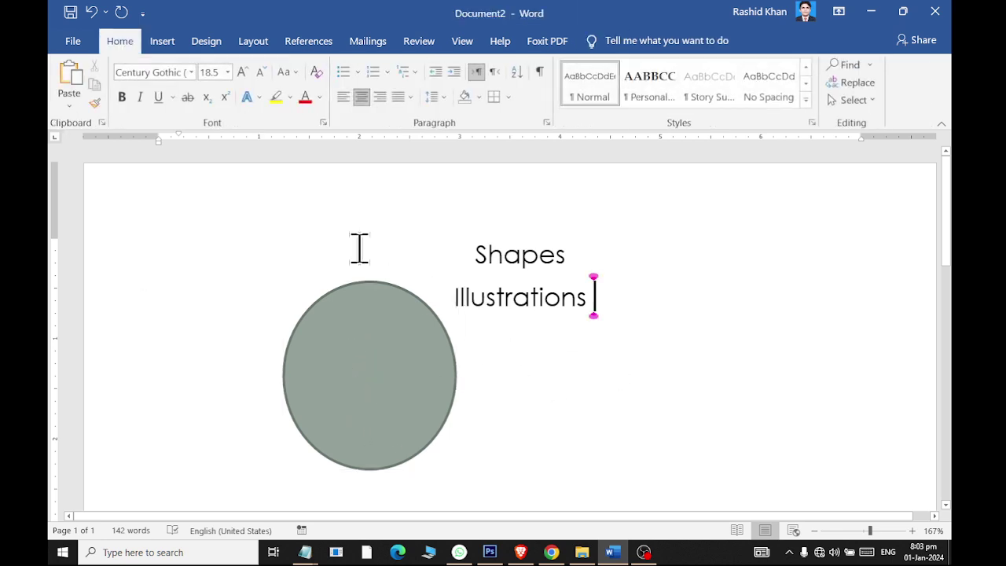
- Draw a 2.61" by 2.13" rectangle to the right of the Illustrations line
click(162, 41)
click(206, 66)
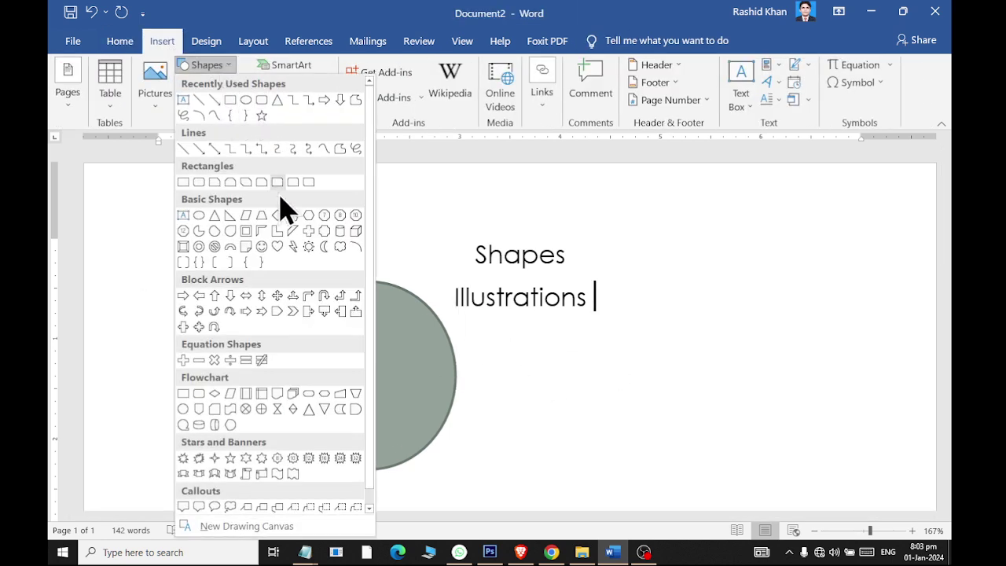
drag(372, 317, 373, 359)
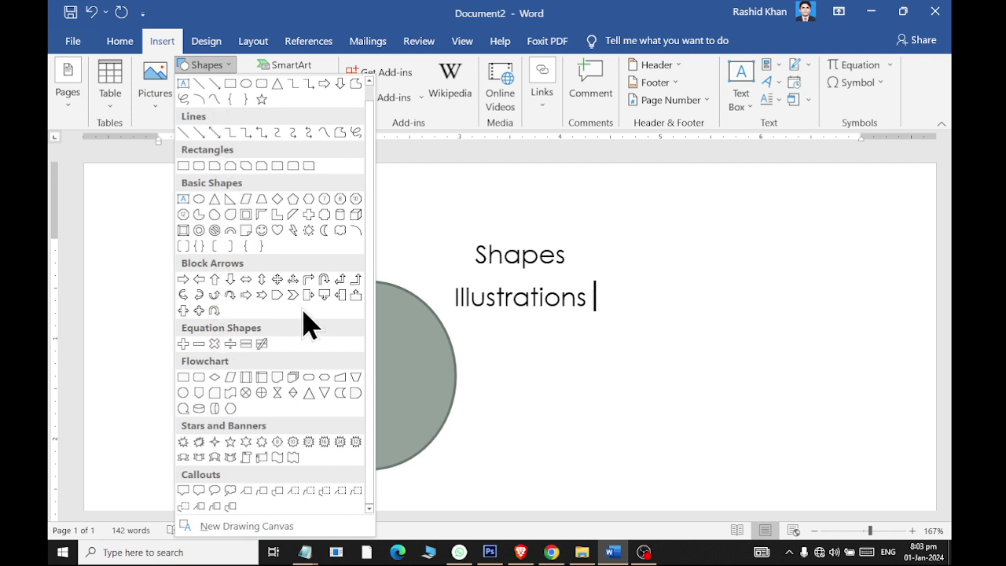
click(187, 384)
drag(621, 244, 885, 458)
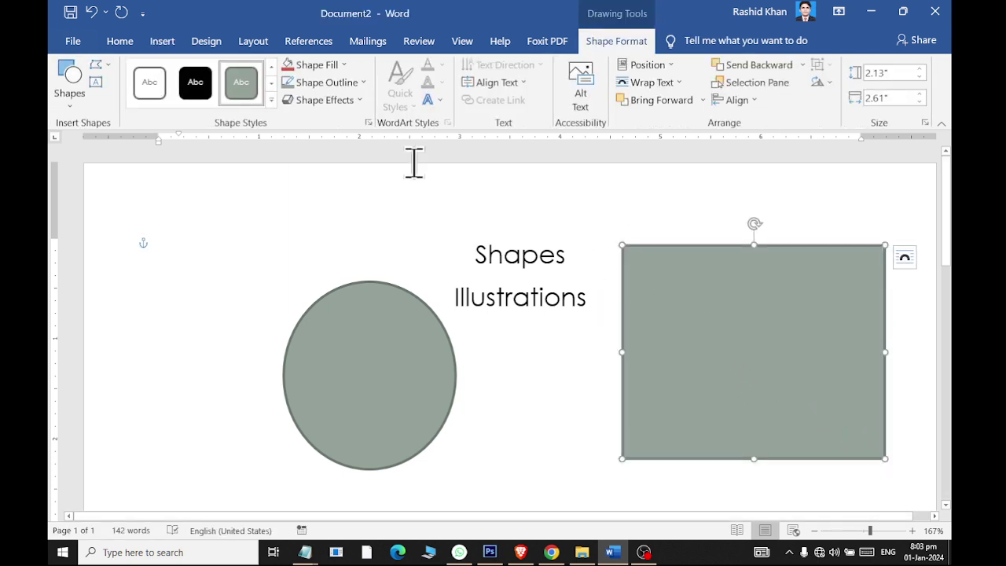
- Browse the Shape Styles gallery and close it without applying a style
click(271, 101)
scroll(292, 169, down, 3)
scroll(260, 259, up, 5)
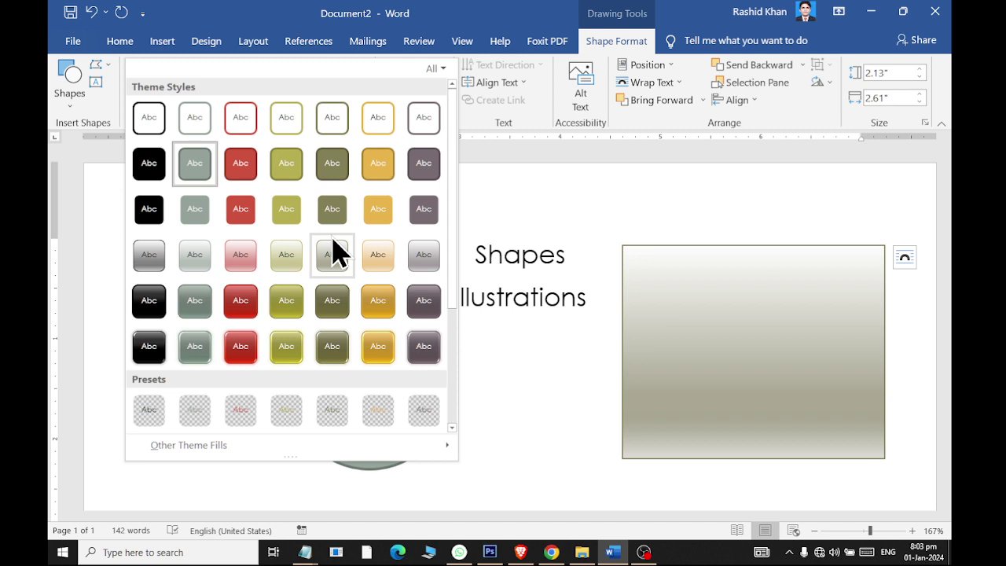
click(620, 47)
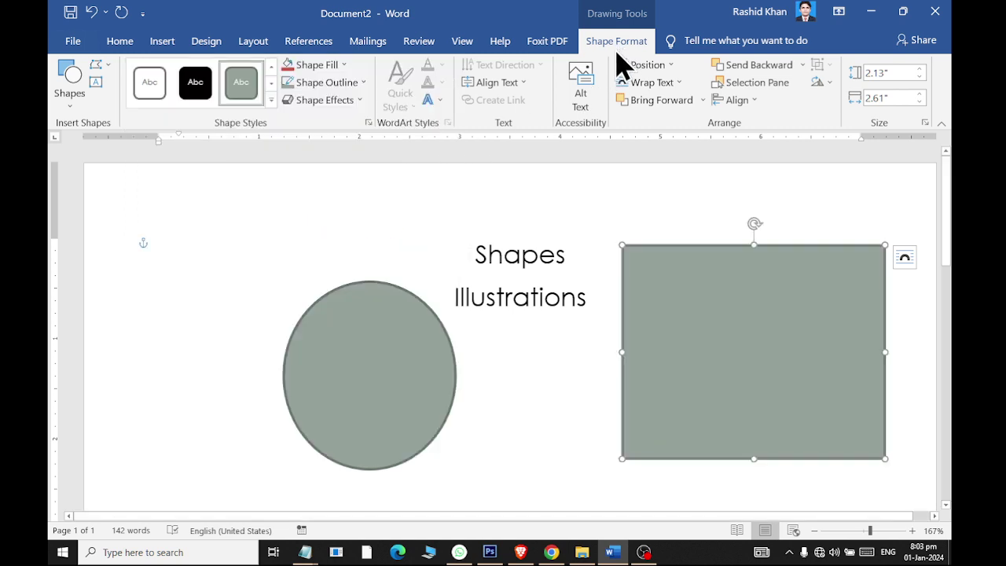
- Apply the red gradient shape style to the rectangle, leaving the oval grey-green
click(348, 398)
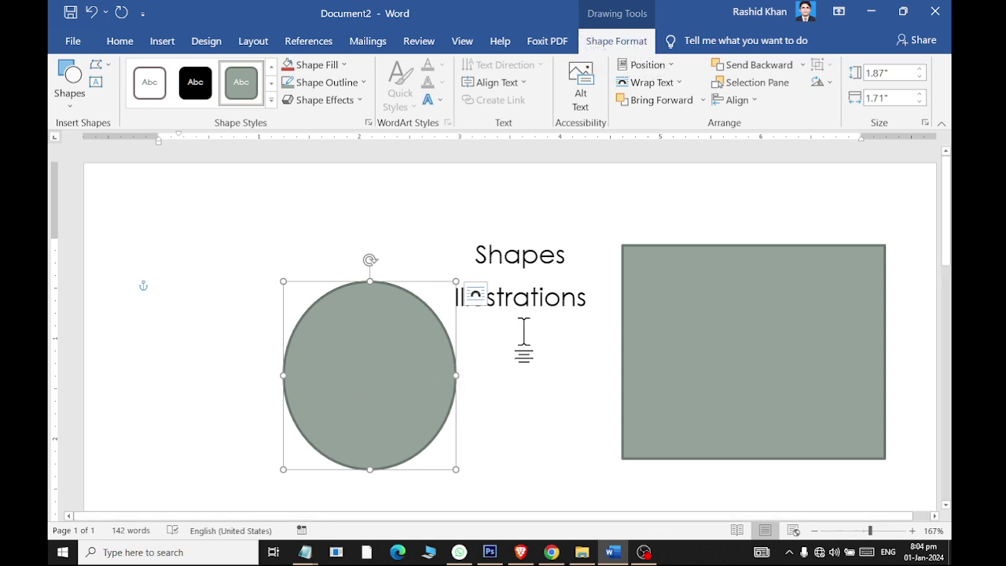
click(546, 256)
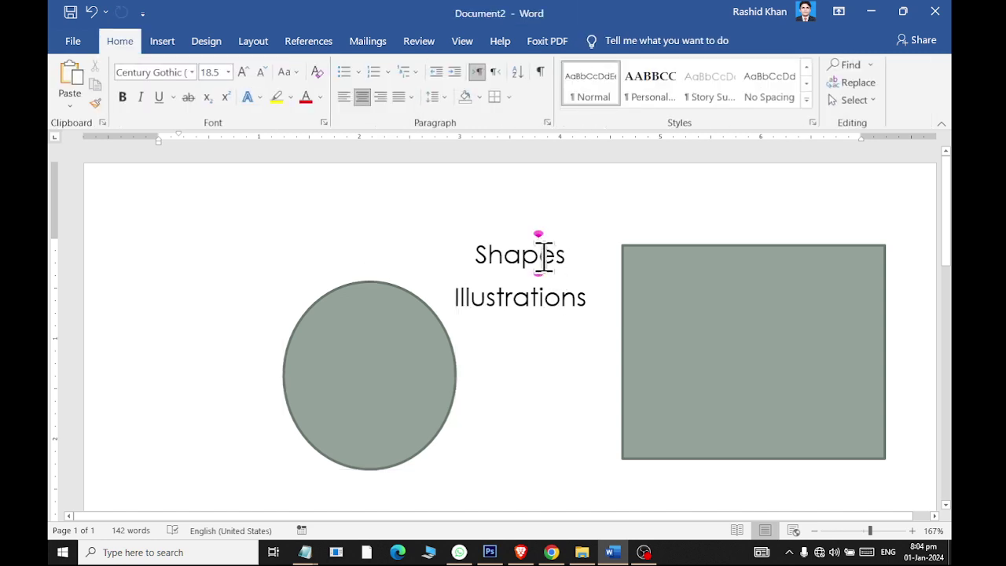
click(685, 325)
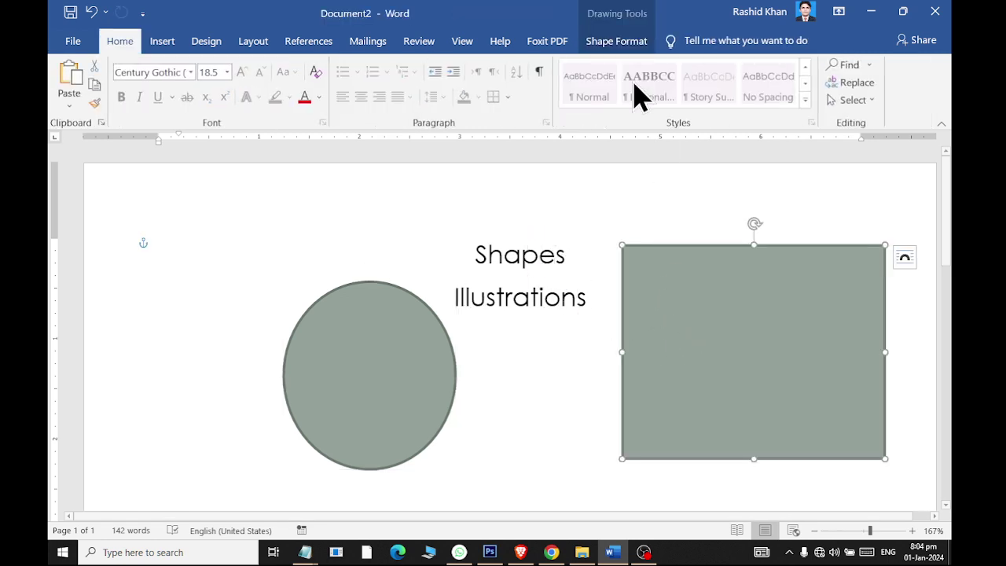
click(621, 43)
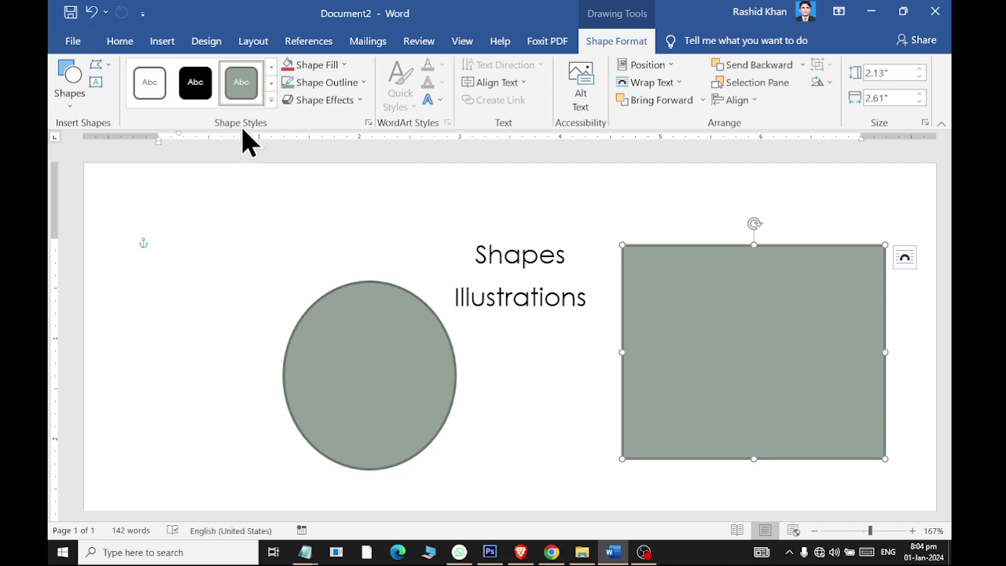
click(271, 101)
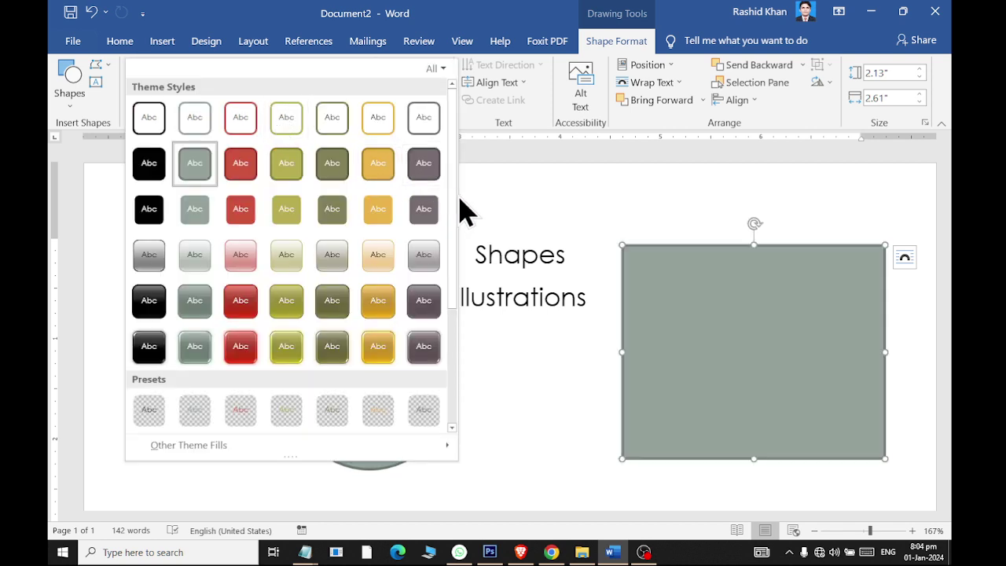
scroll(456, 260, down, 5)
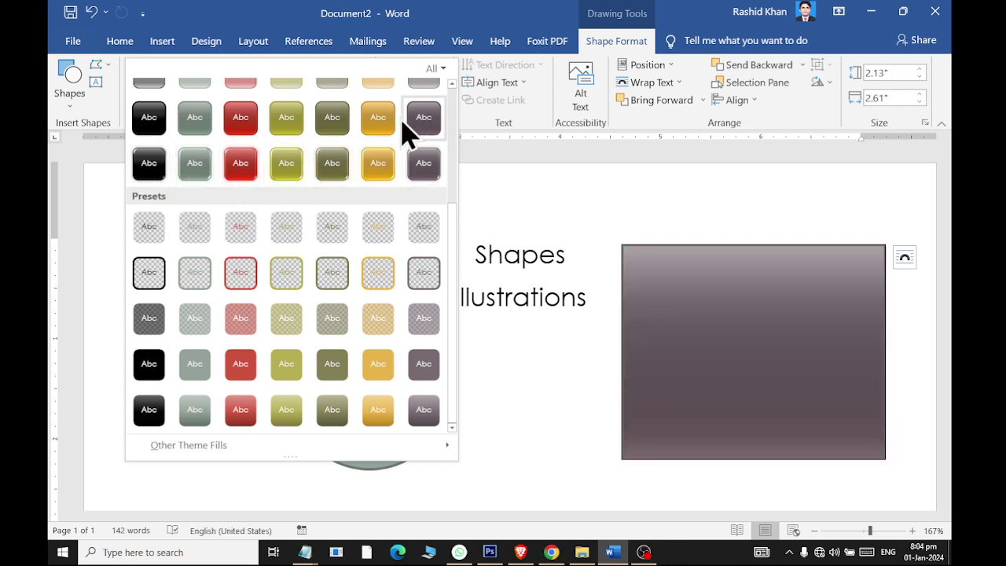
click(241, 169)
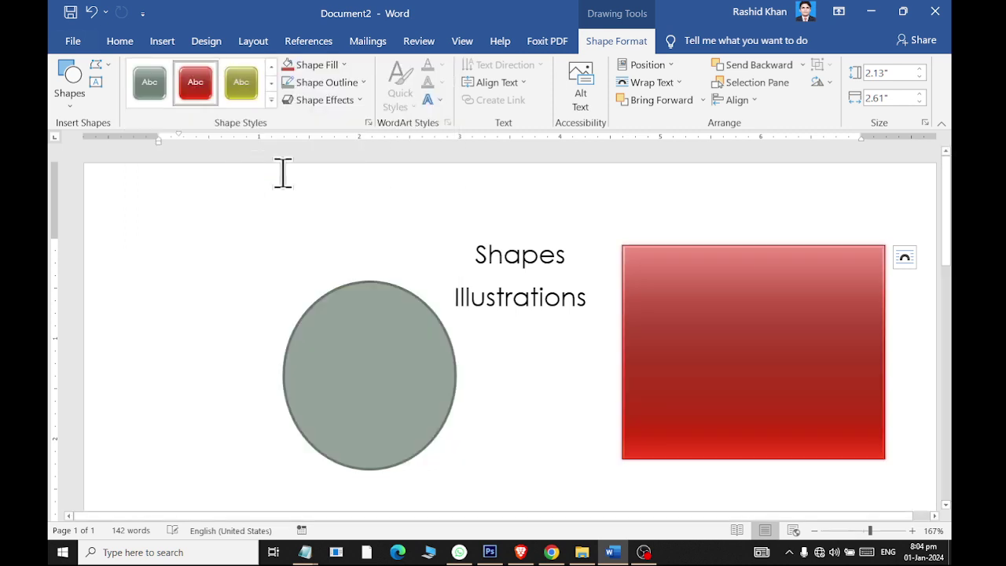
click(362, 401)
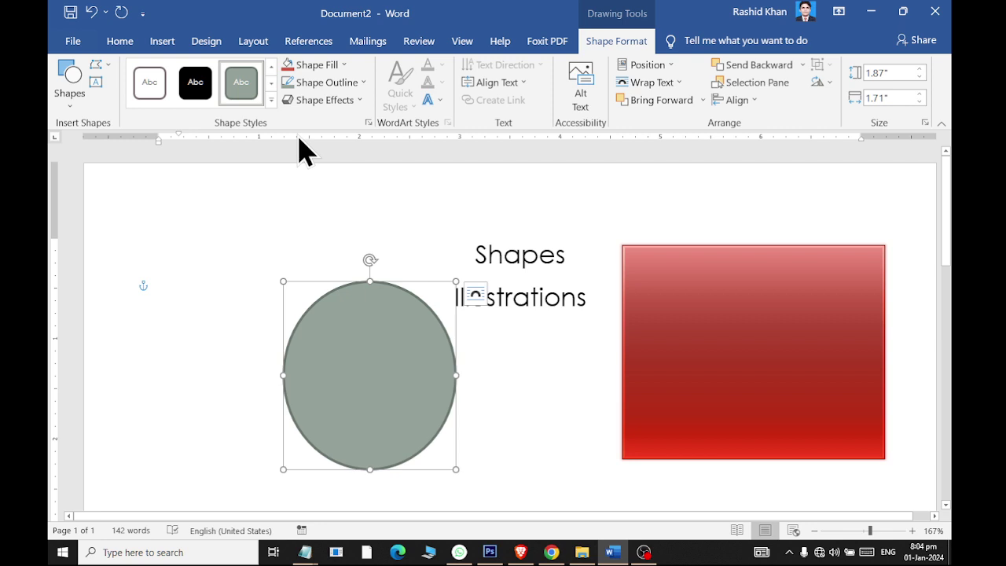
- Give the oval an olive style and then a gold fill
click(272, 100)
click(296, 352)
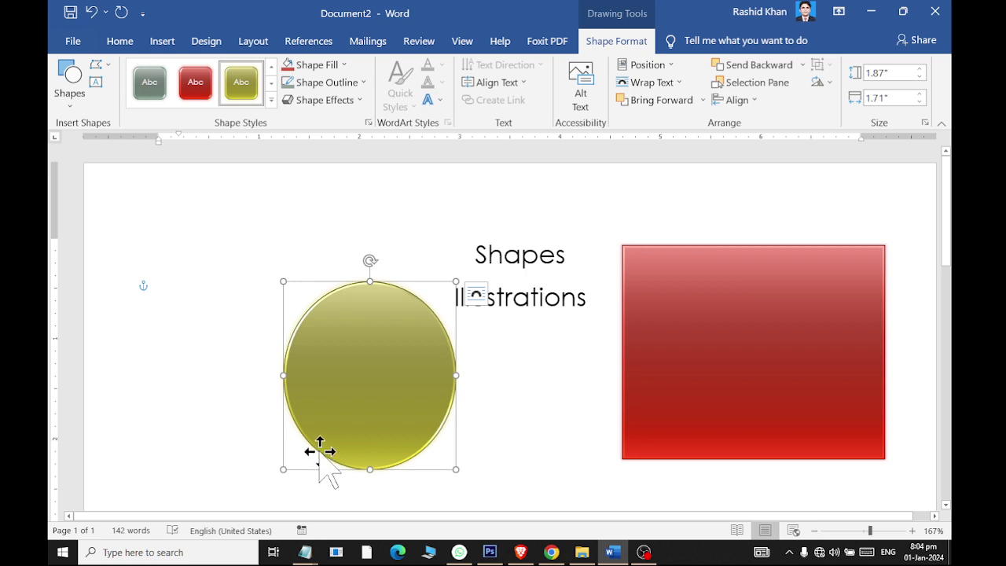
click(330, 66)
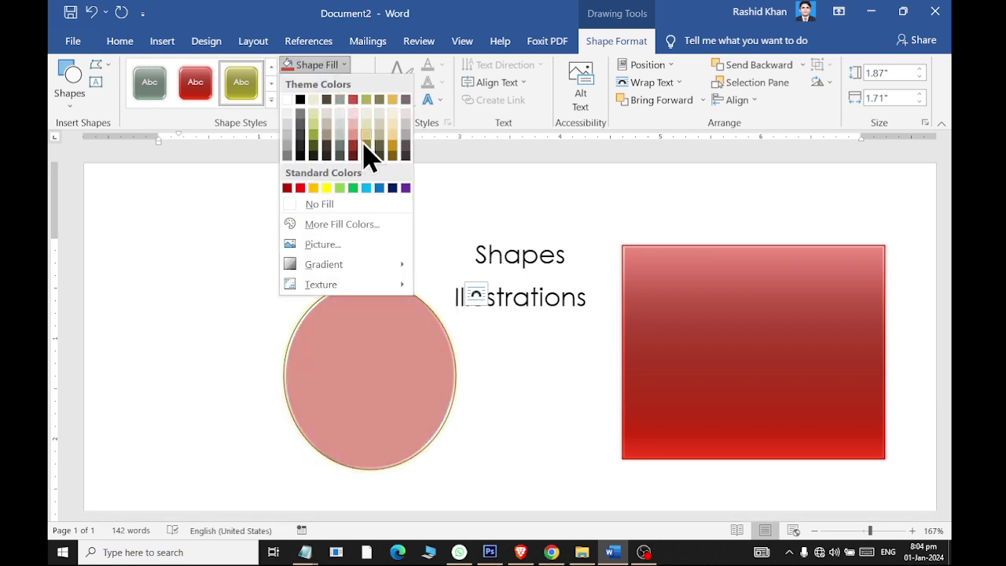
click(395, 149)
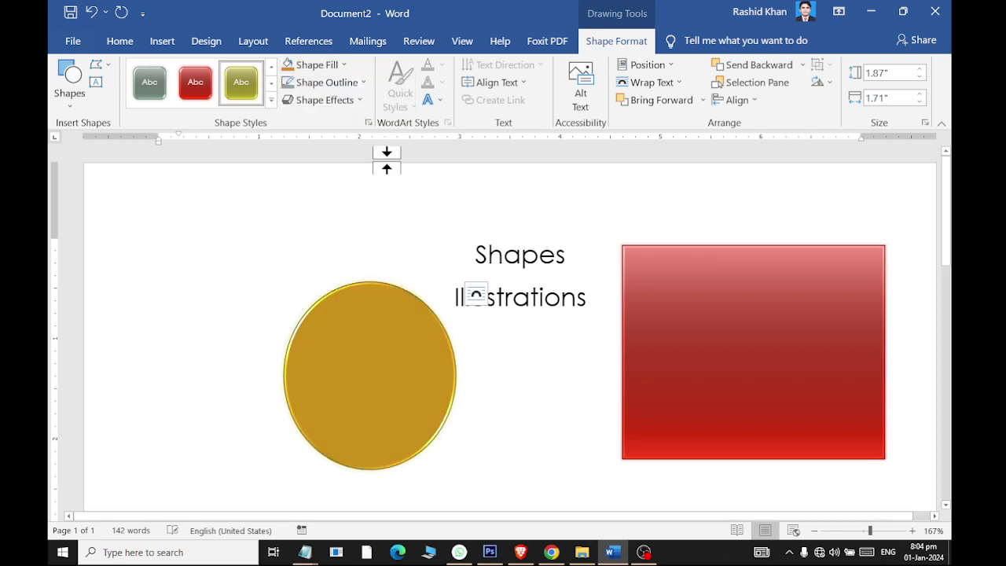
- Try a solid red fill on the rectangle, then set it to No Fill
click(703, 326)
click(320, 67)
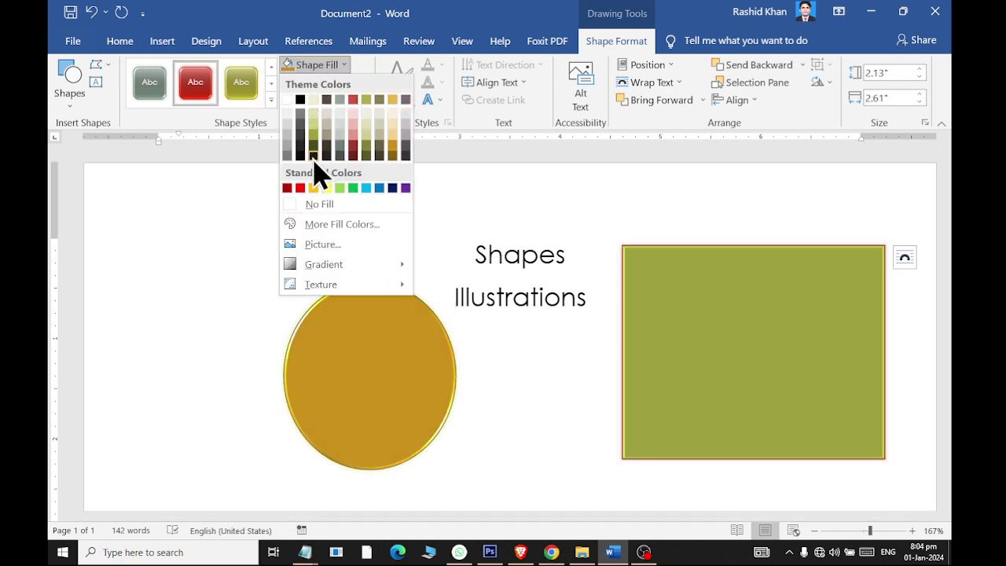
click(300, 189)
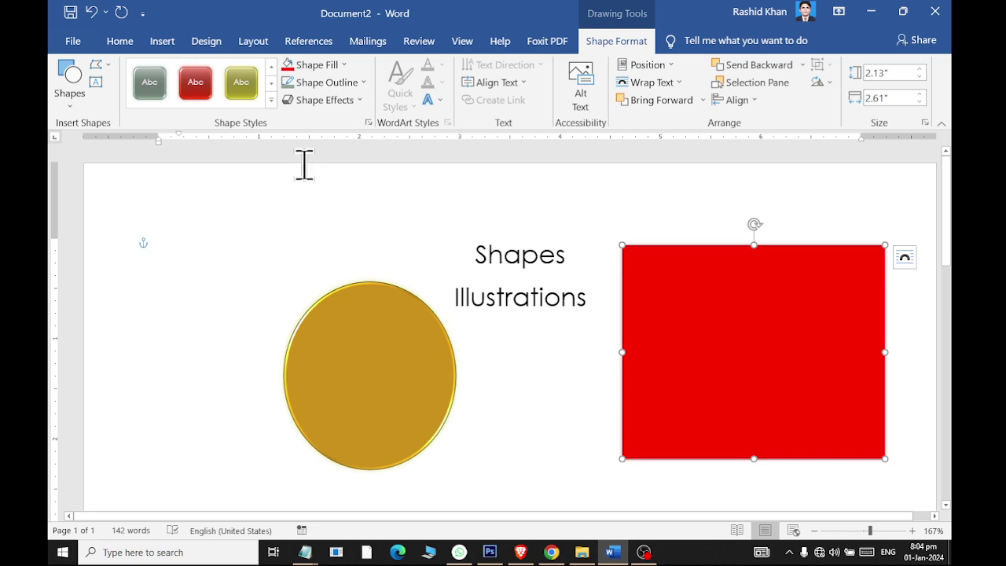
click(318, 66)
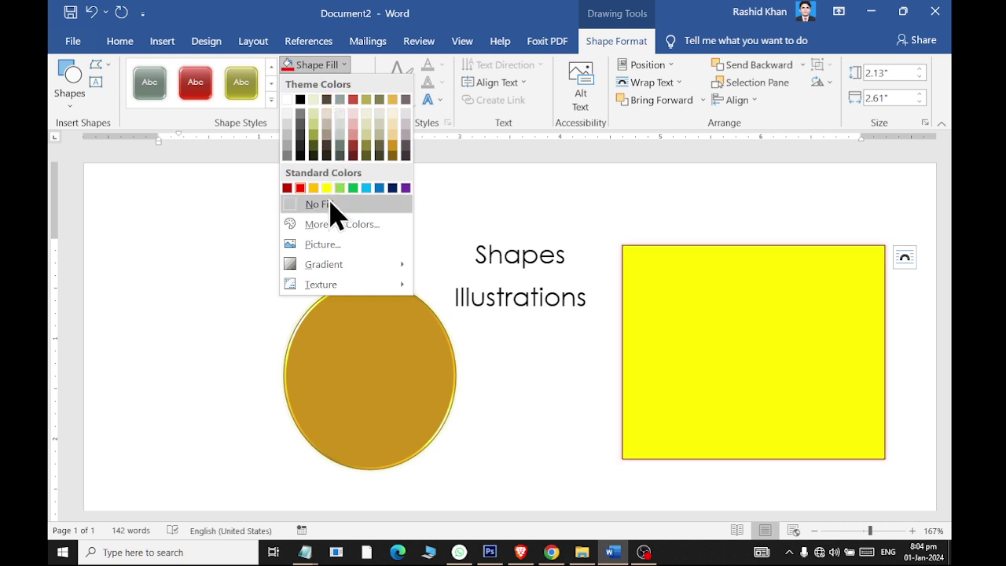
click(330, 204)
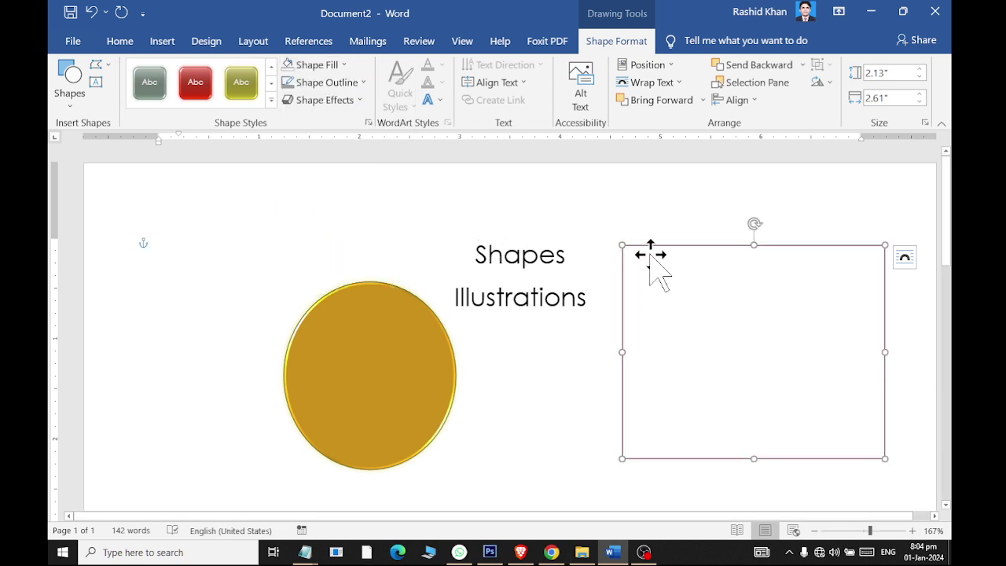
- Move the empty rectangle over the text and resize it to 1.07" by 2.23"
drag(657, 239, 459, 197)
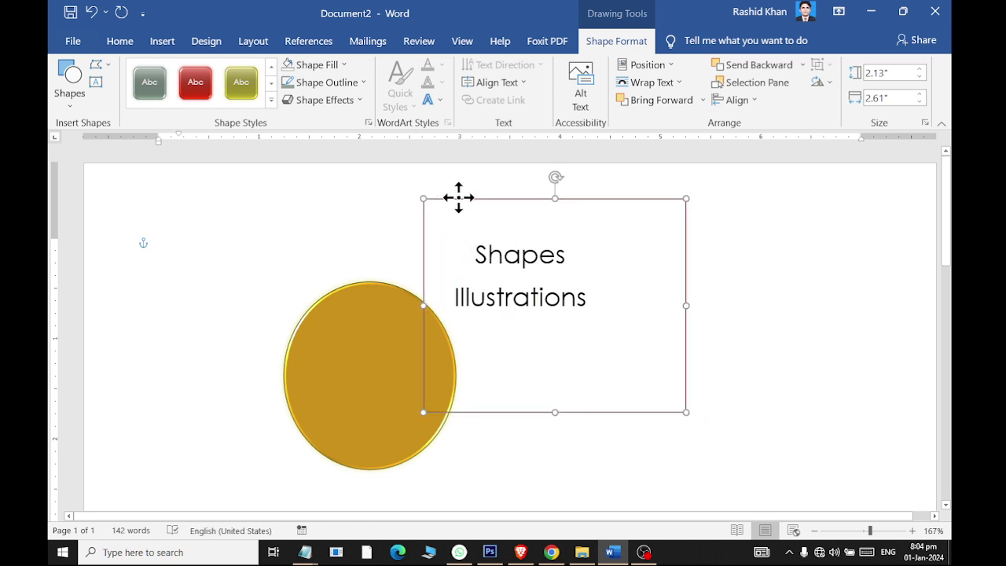
drag(557, 411, 539, 329)
drag(561, 206, 554, 227)
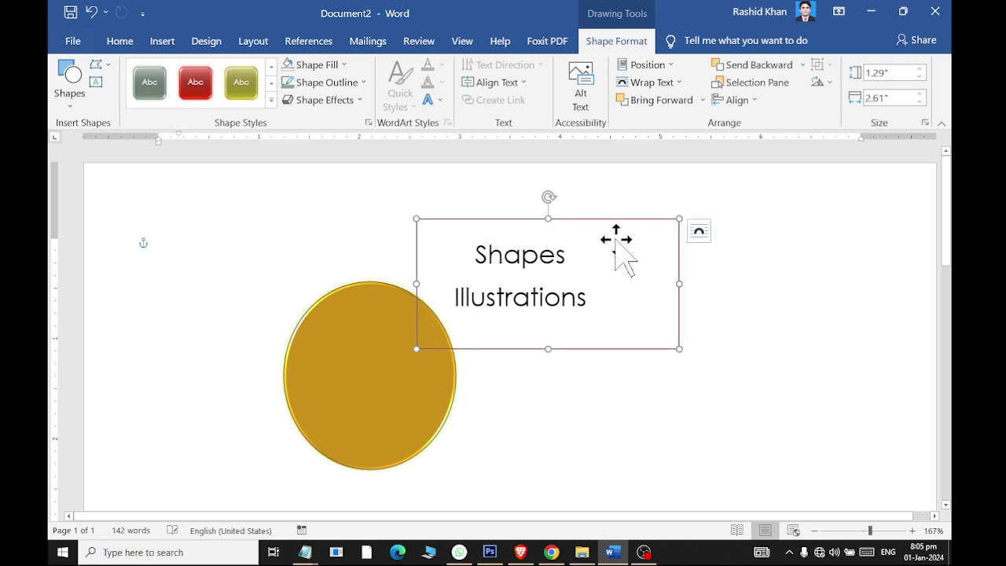
drag(677, 286, 641, 283)
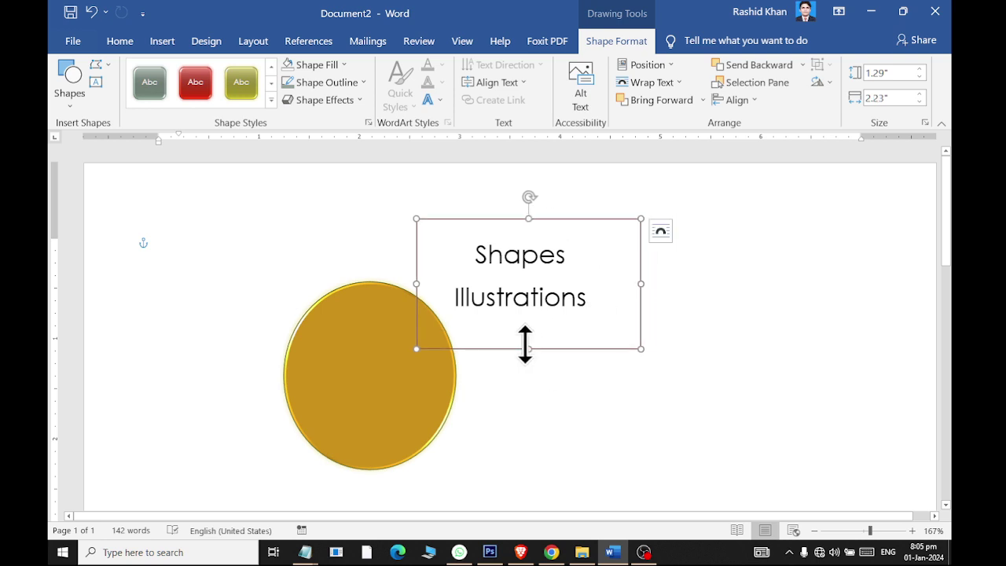
drag(525, 345, 525, 325)
click(338, 82)
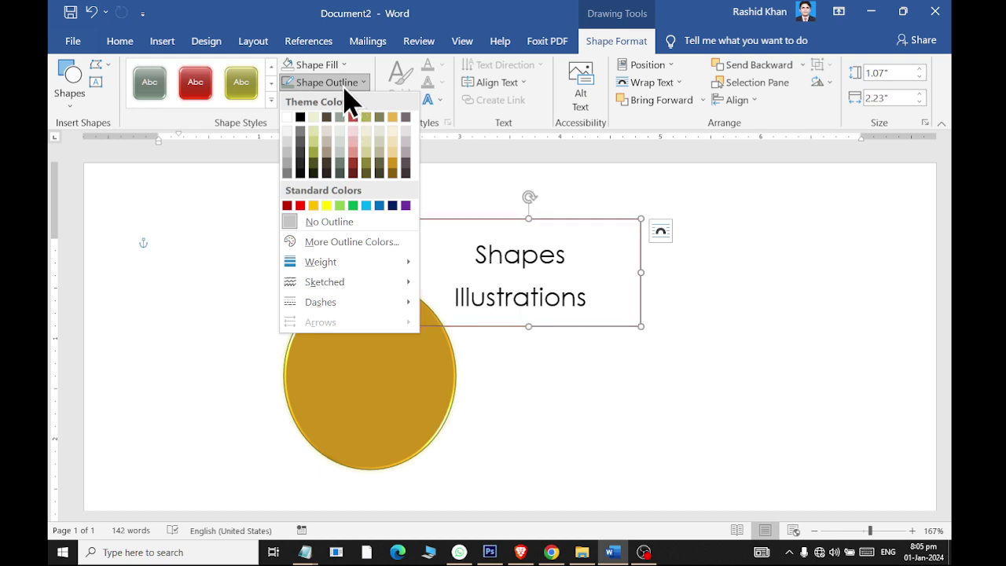
- Give the frame a bright red outline colour
click(354, 170)
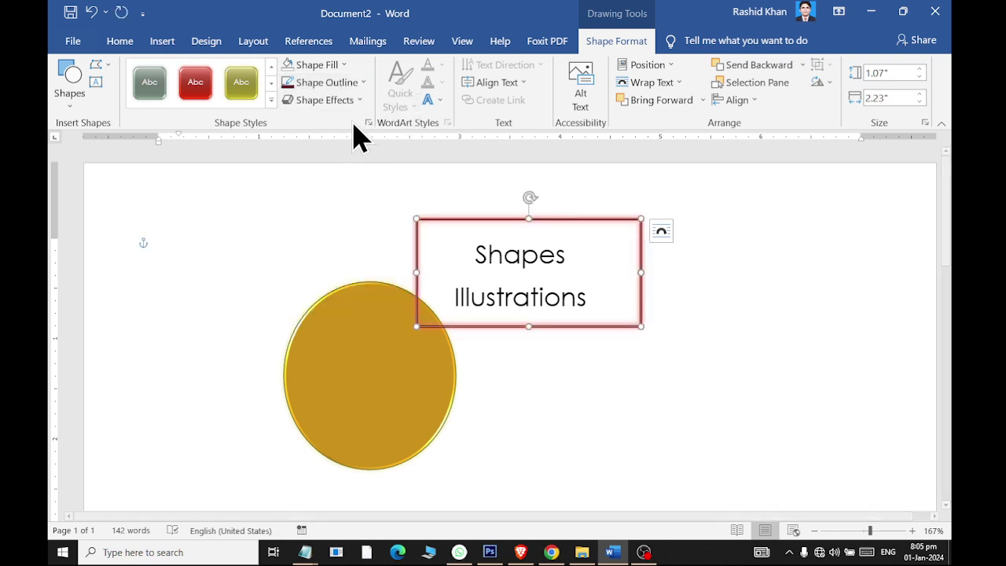
click(346, 82)
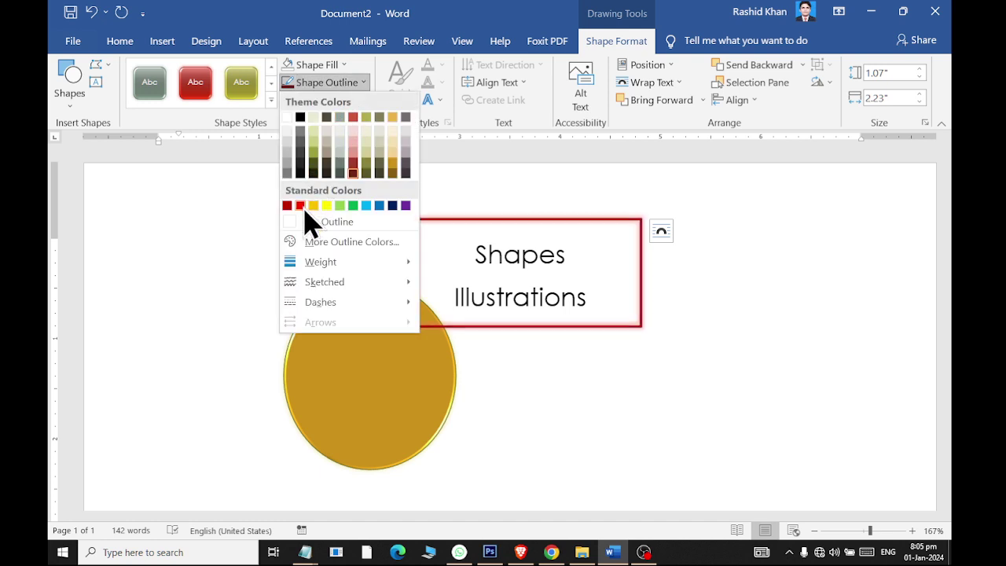
click(304, 208)
- Try a 6 pt outline weight, then thin it to ¼ pt
click(334, 85)
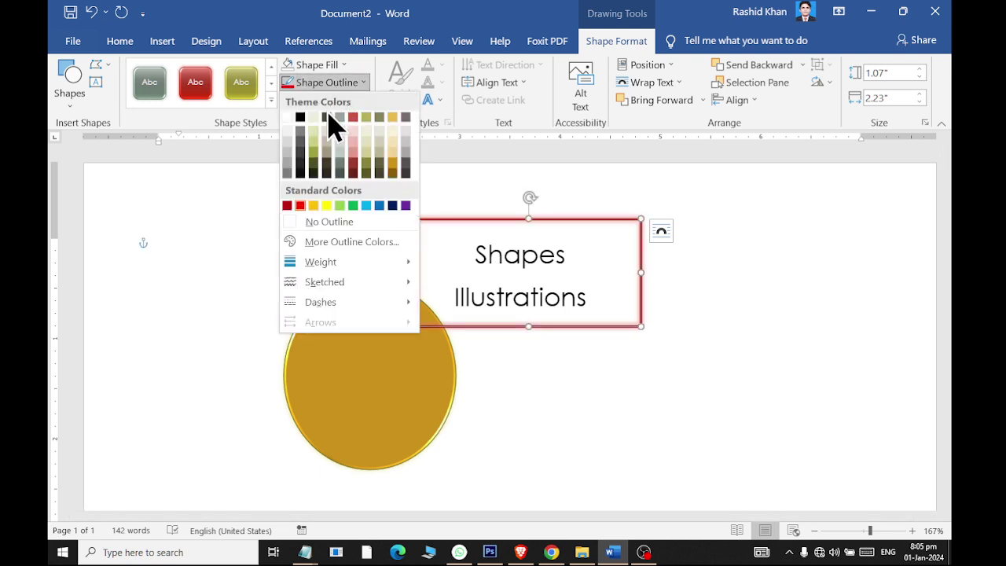
mouse_move(307, 268)
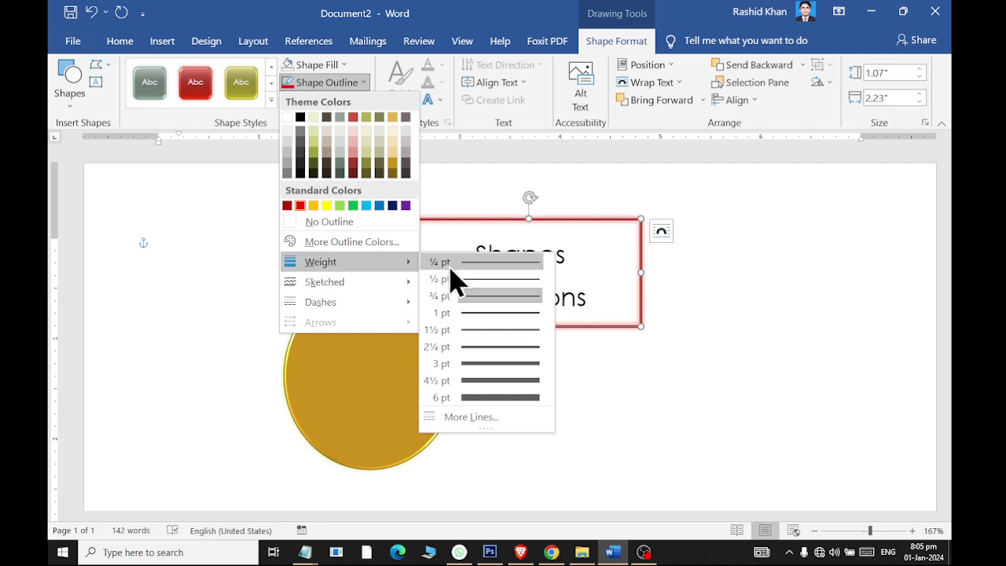
click(488, 398)
click(324, 85)
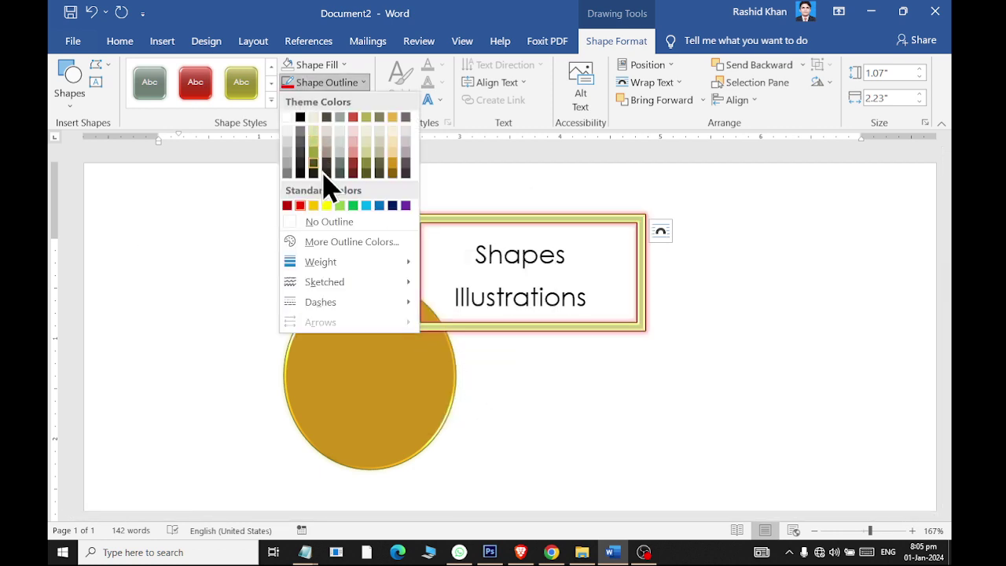
mouse_move(344, 269)
click(480, 262)
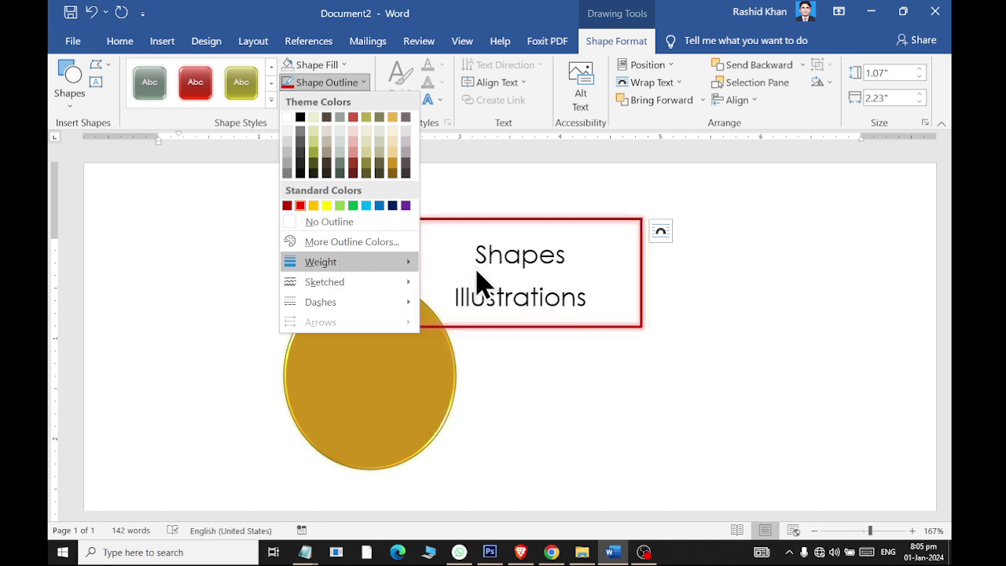
- Apply a dash style to the outline and review the other dash options
click(346, 84)
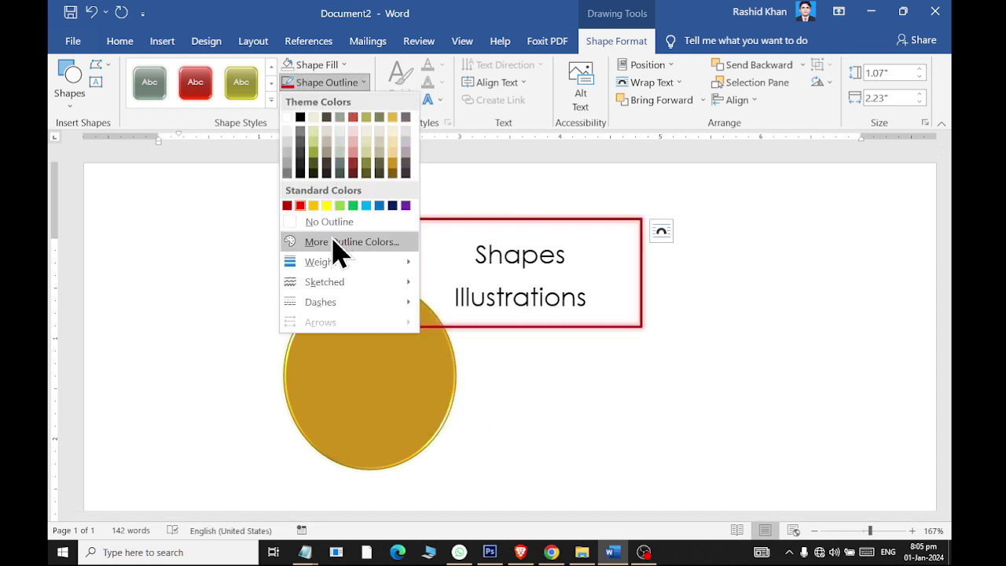
mouse_move(338, 299)
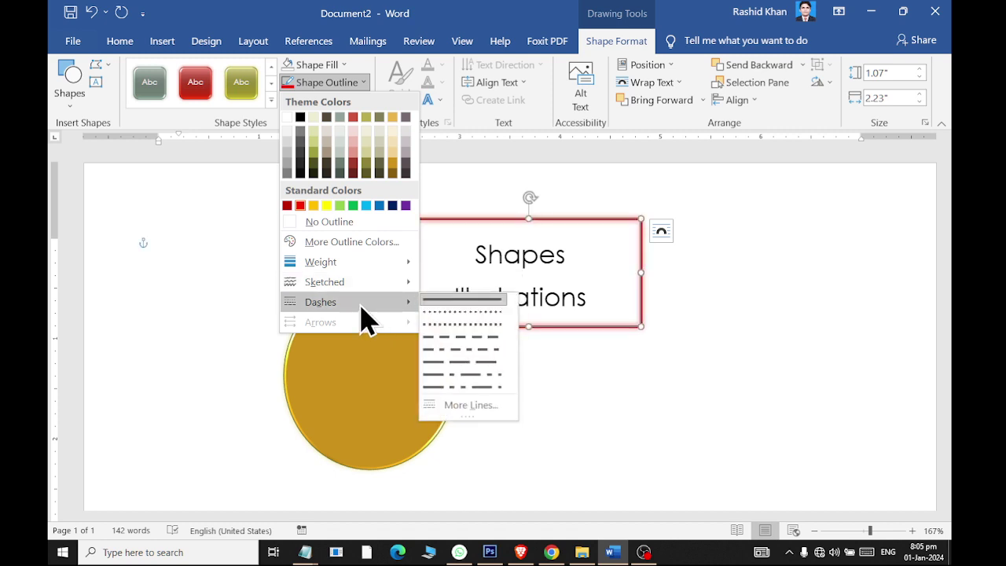
click(453, 338)
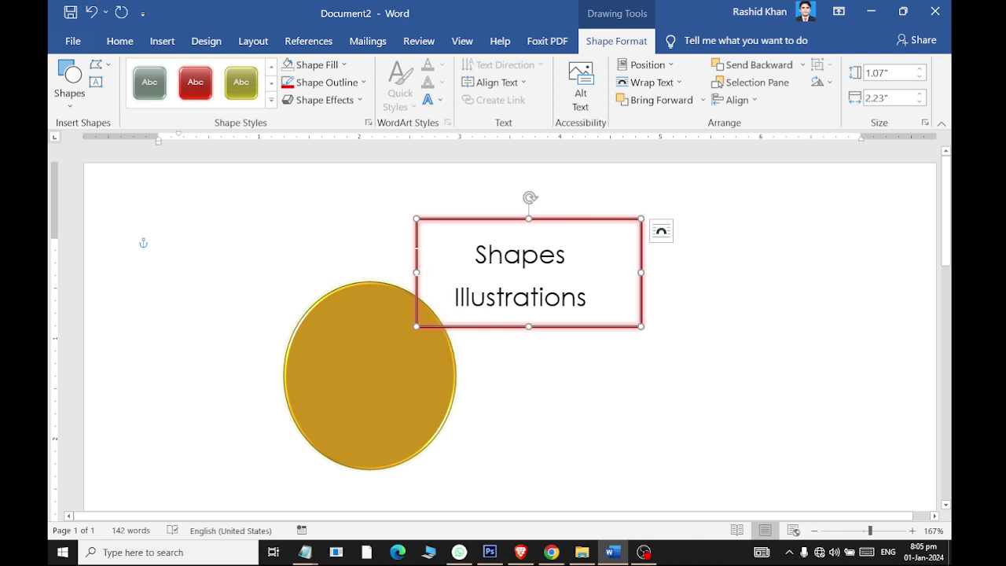
click(327, 83)
mouse_move(343, 311)
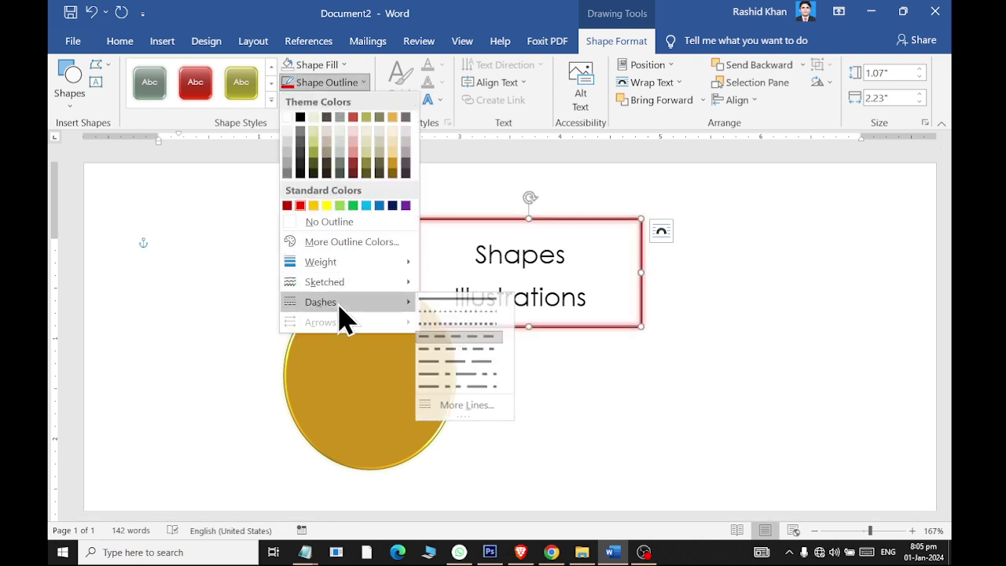
- Clear preset effects and any 3-D rotation from the frame
click(331, 69)
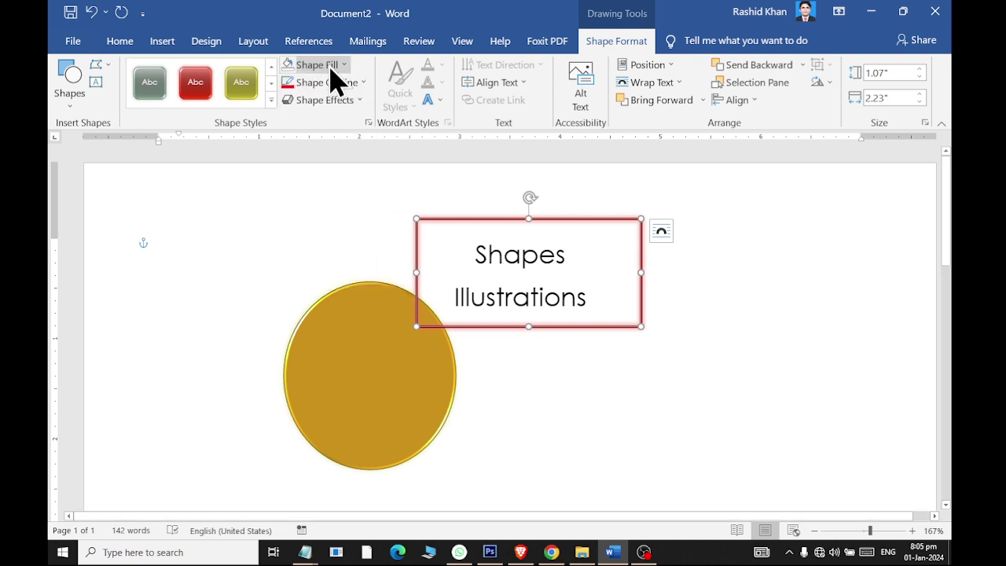
click(330, 102)
mouse_move(332, 127)
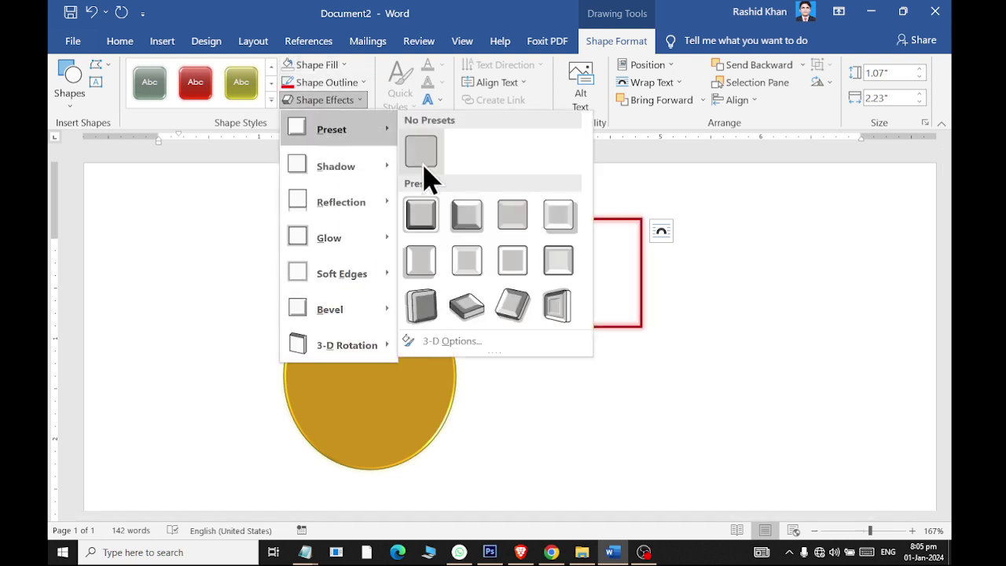
click(422, 175)
click(330, 100)
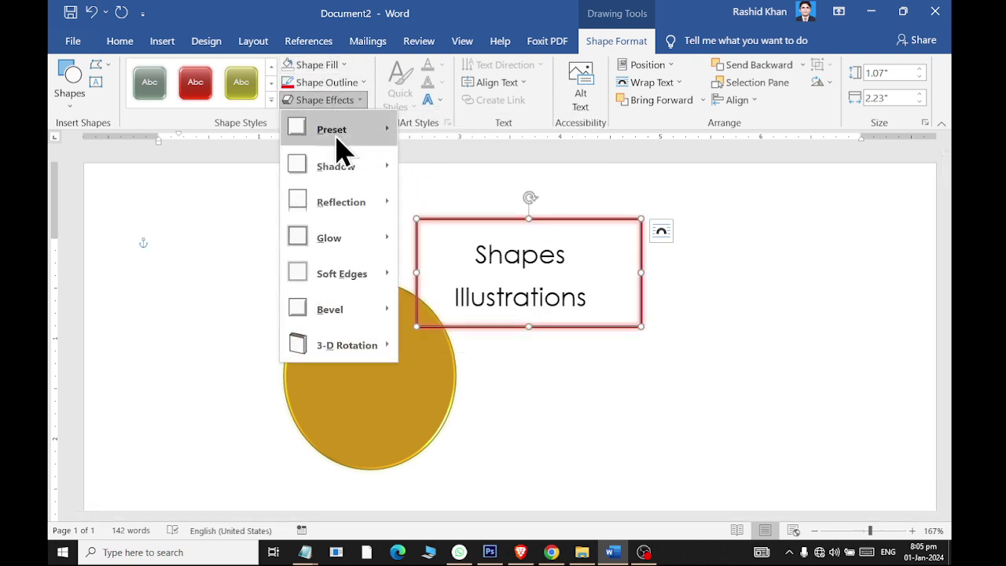
mouse_move(338, 322)
mouse_move(393, 352)
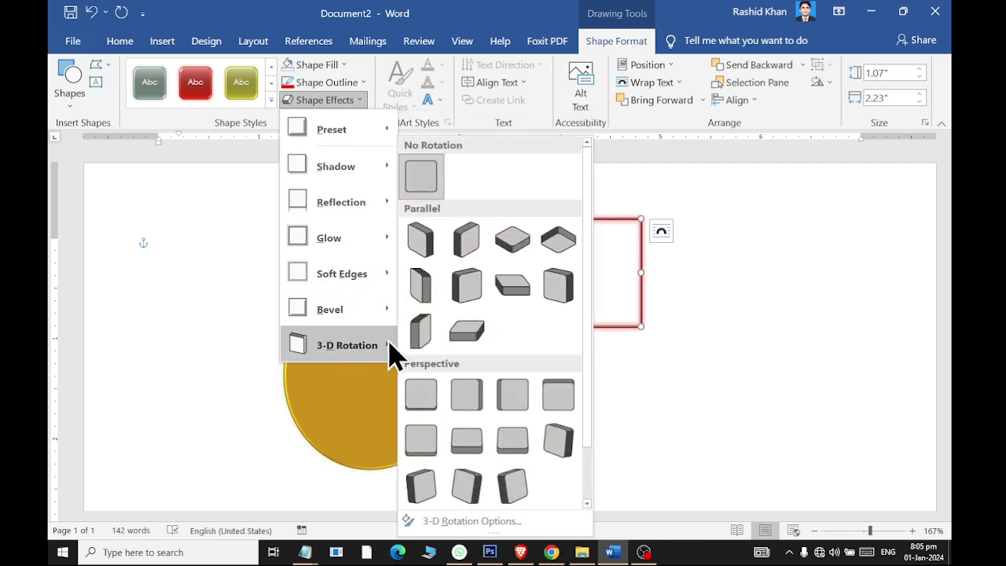
click(417, 178)
- Remove the bevel and the red glow from the frame
click(308, 84)
click(315, 102)
click(316, 101)
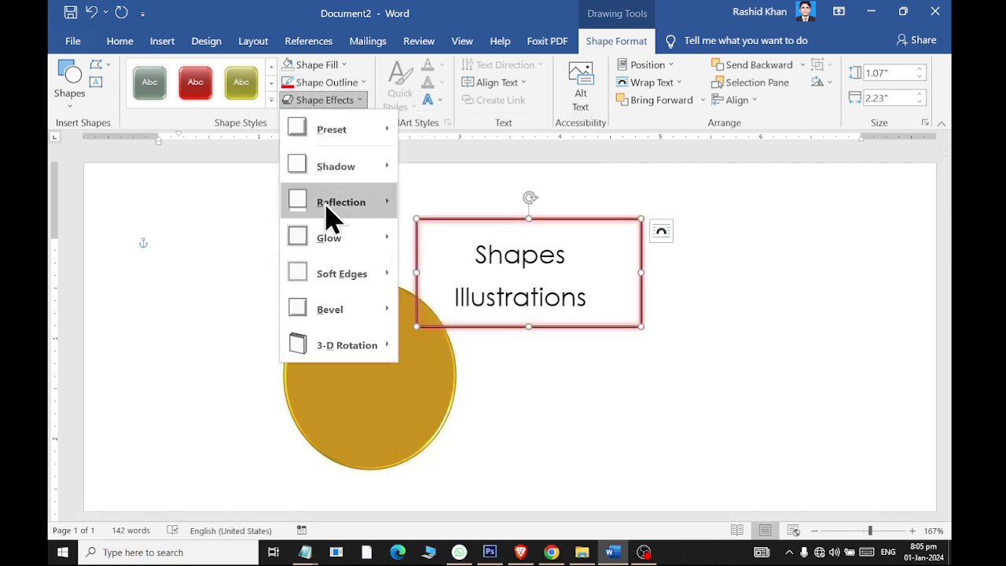
mouse_move(391, 323)
click(416, 332)
click(317, 101)
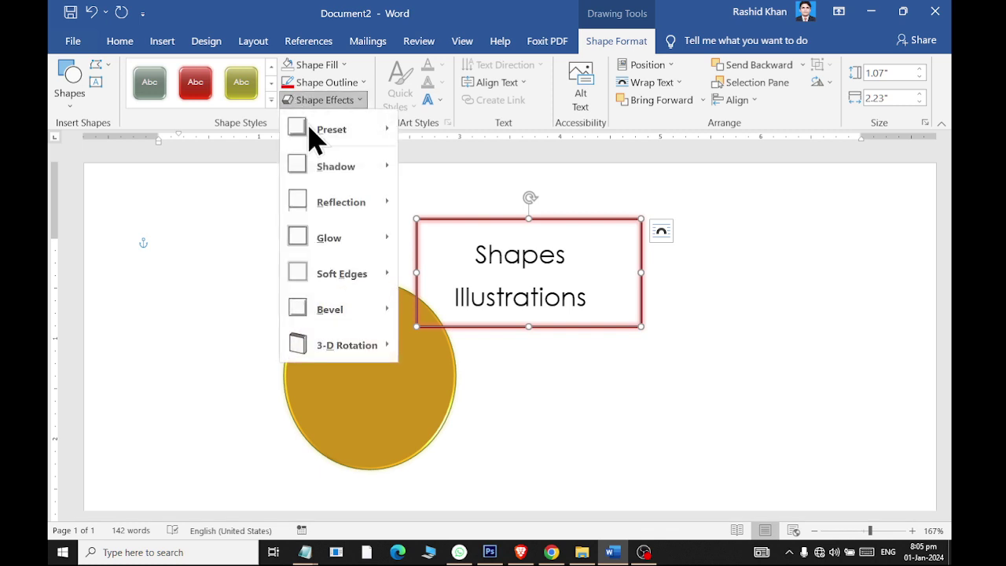
mouse_move(328, 239)
click(425, 273)
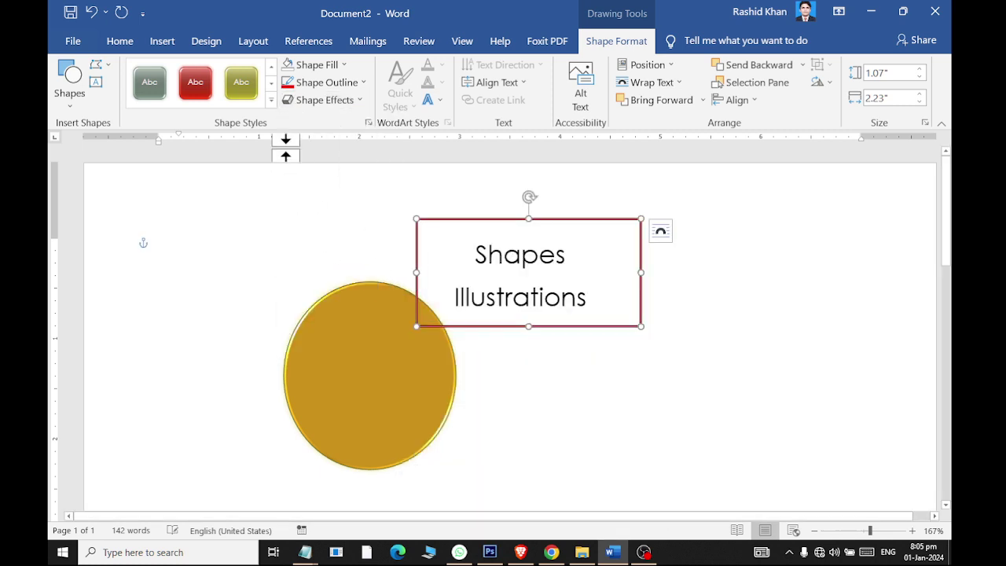
- Review the shadow and other effect options without applying any
click(324, 100)
mouse_move(330, 167)
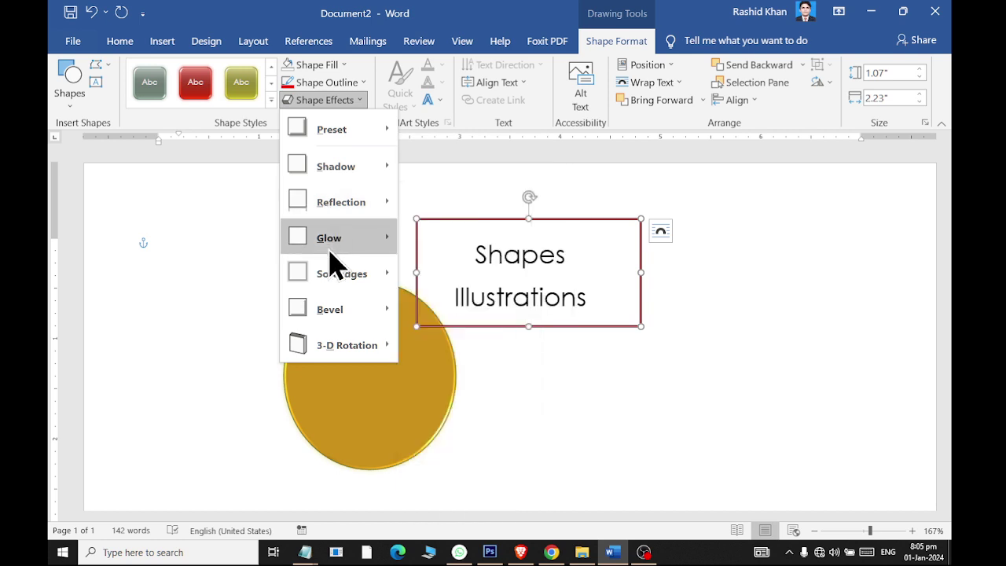
mouse_move(330, 253)
mouse_move(313, 324)
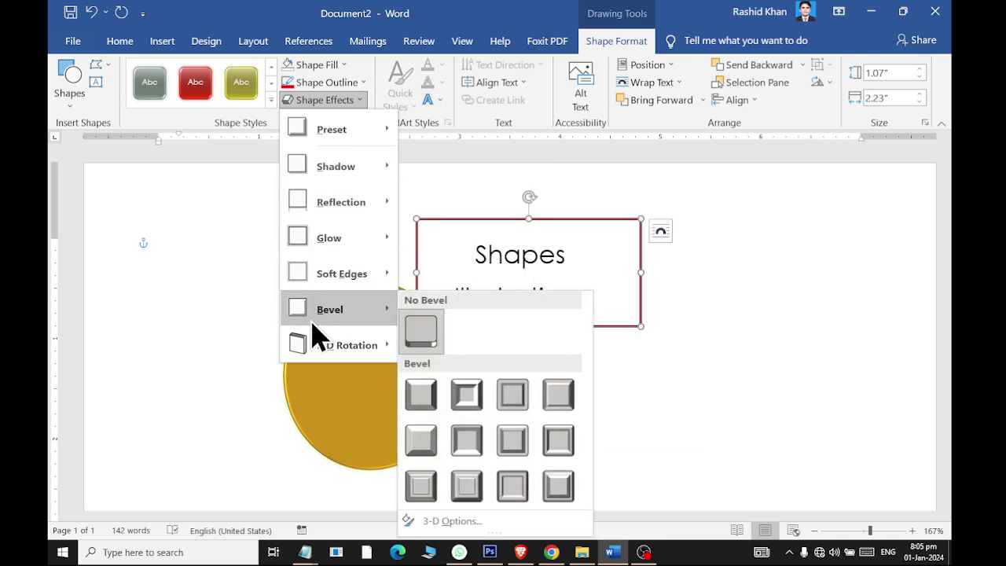
click(315, 100)
- Set the text box's red outline weight to 6 pt
click(318, 83)
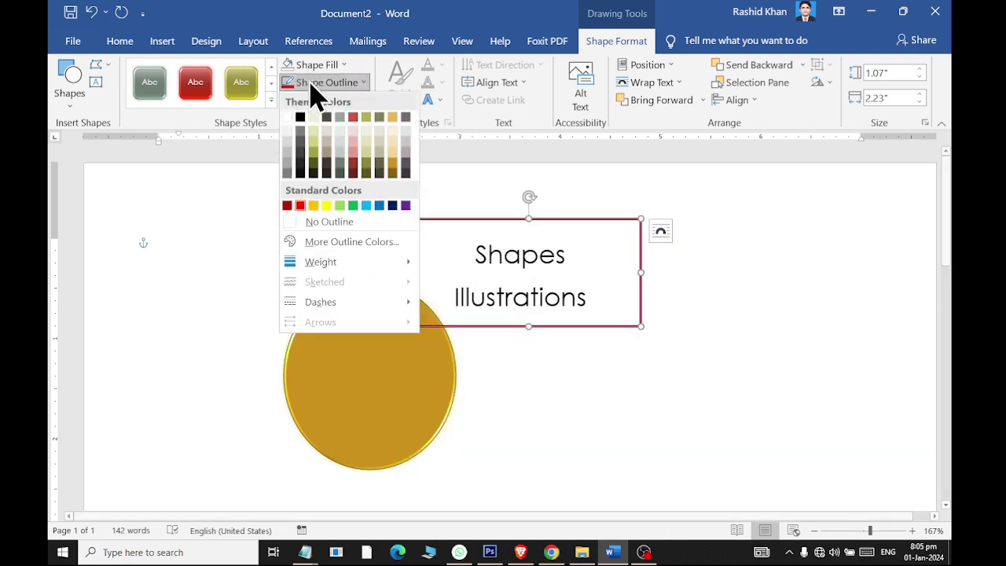
mouse_move(393, 304)
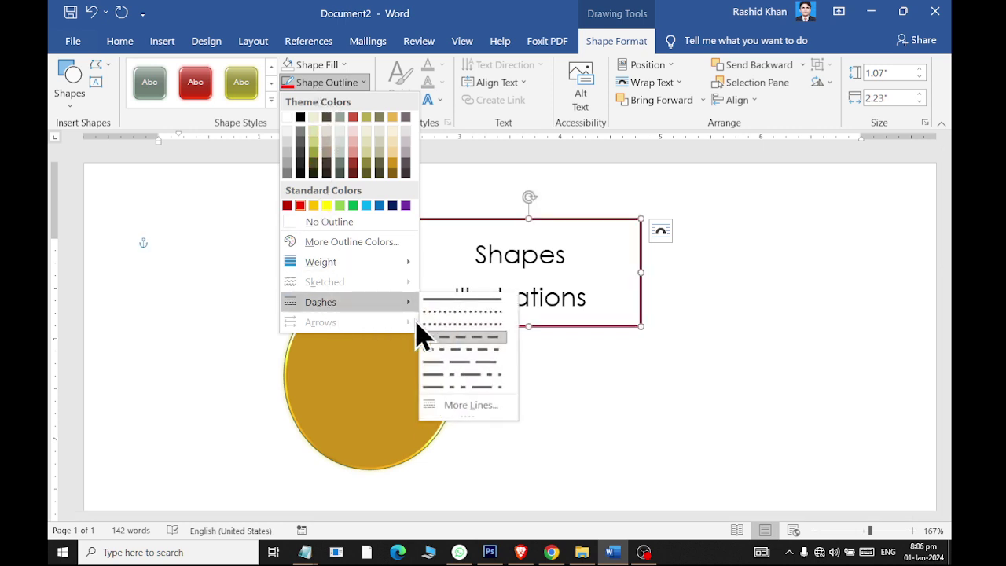
click(464, 322)
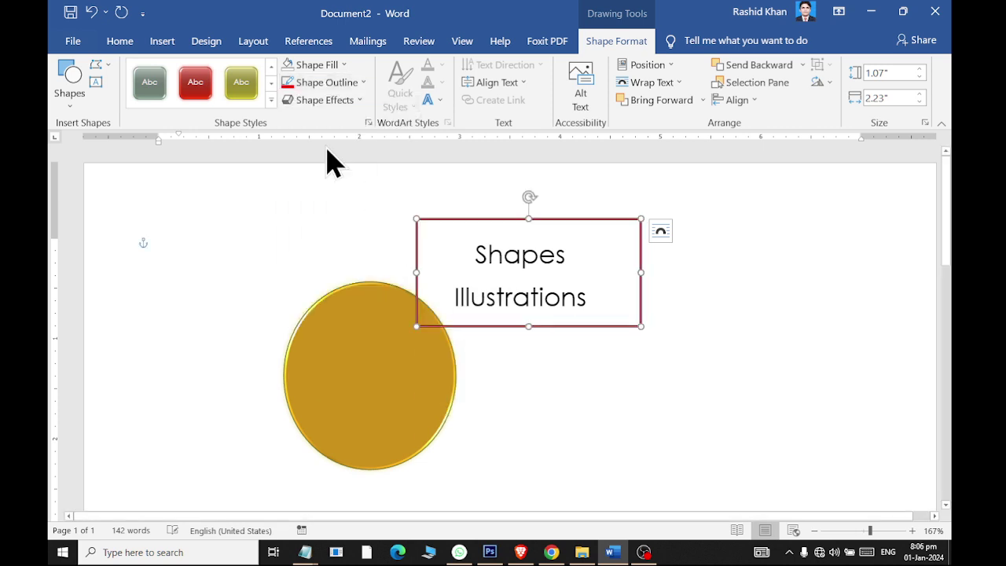
click(319, 99)
click(318, 100)
click(319, 83)
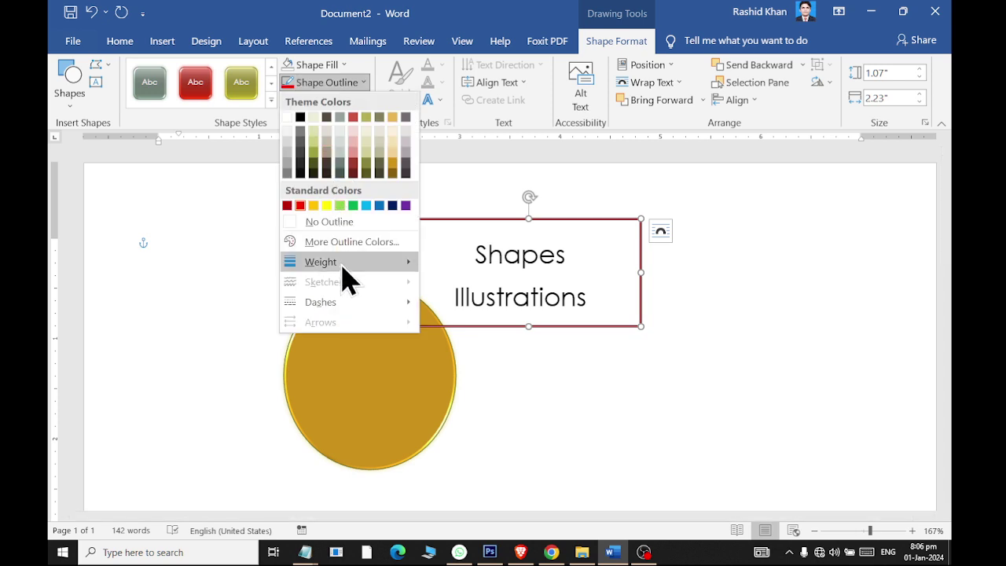
mouse_move(346, 263)
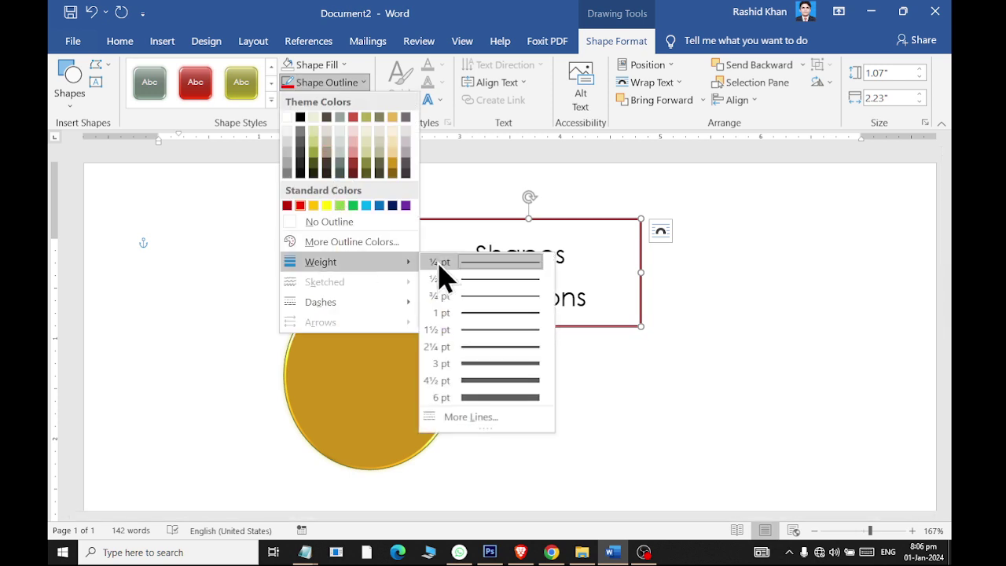
click(475, 398)
- Choose a solid line style for the thick red outline, then deselect the text box
click(322, 82)
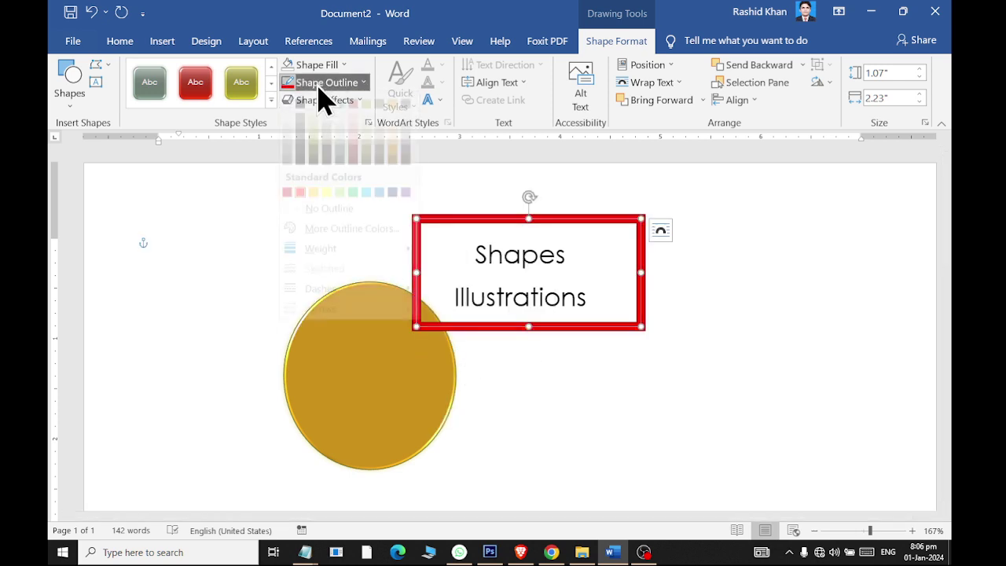
mouse_move(363, 306)
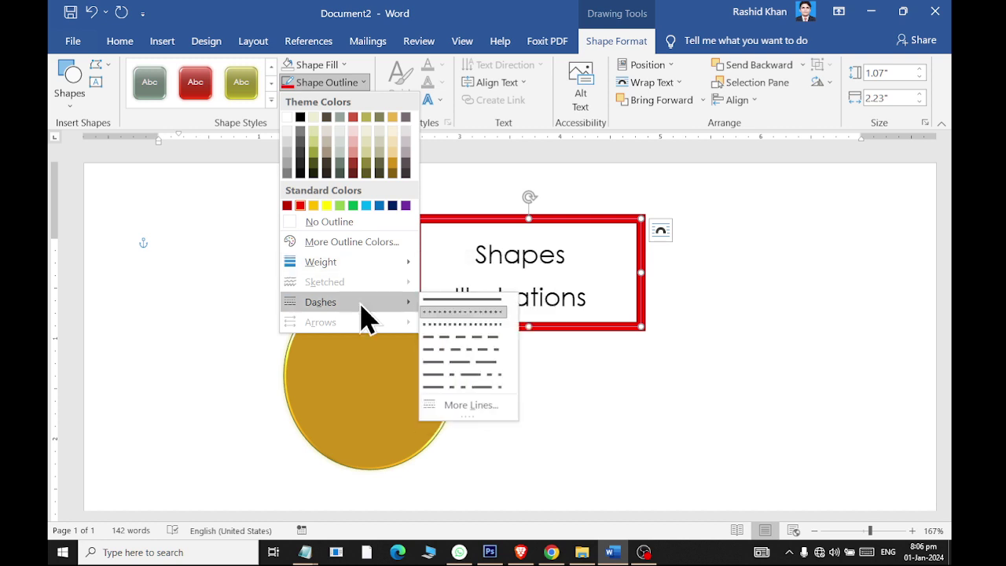
click(456, 344)
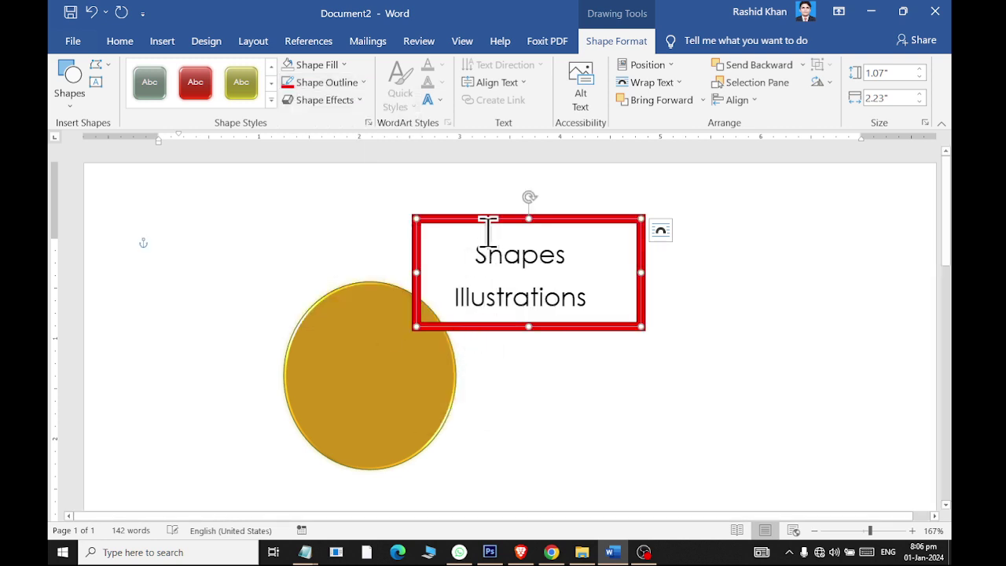
ctrl+scroll(532, 223, up, 6)
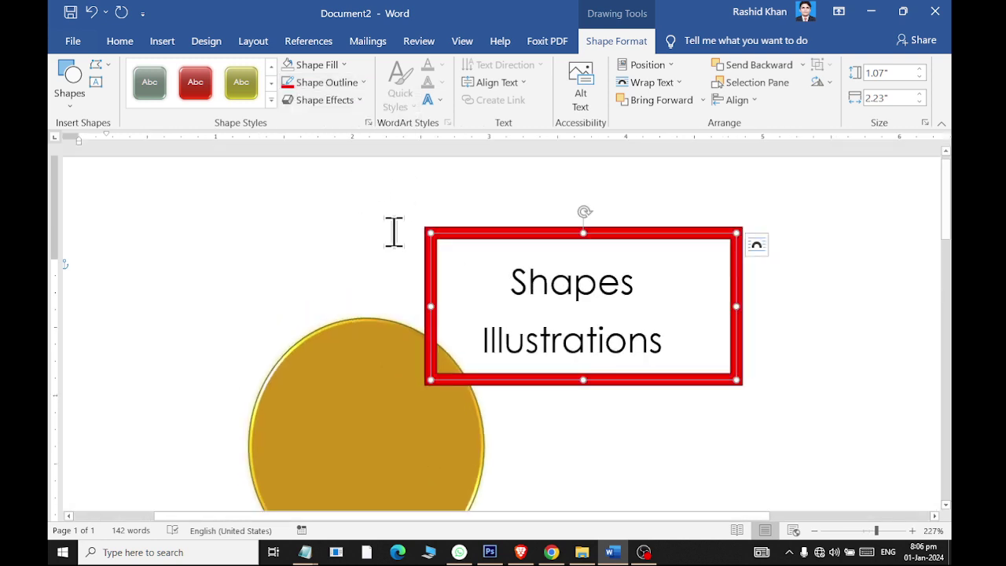
scroll(369, 346, down, 3)
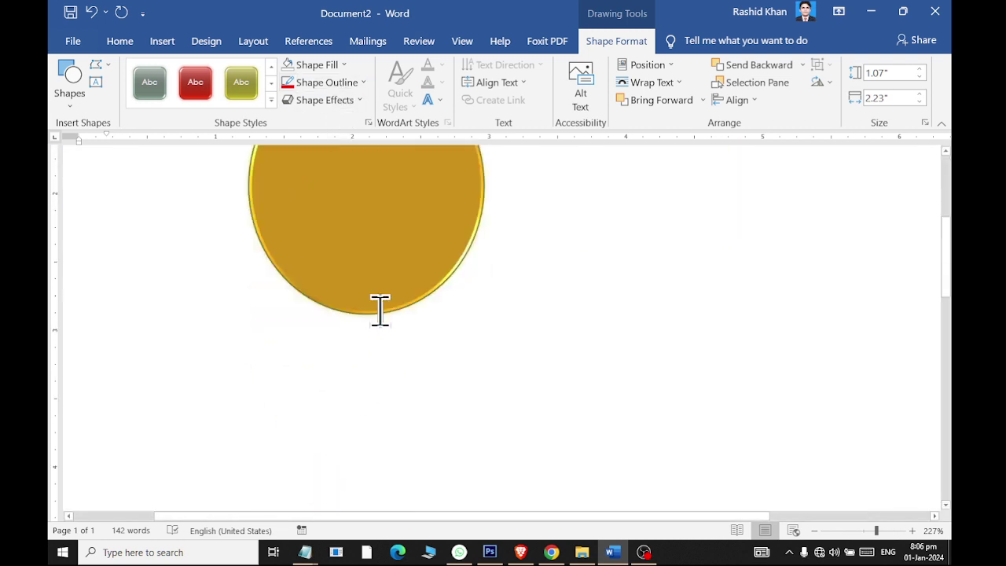
scroll(464, 315, up, 3)
scroll(511, 360, up, 1)
click(586, 338)
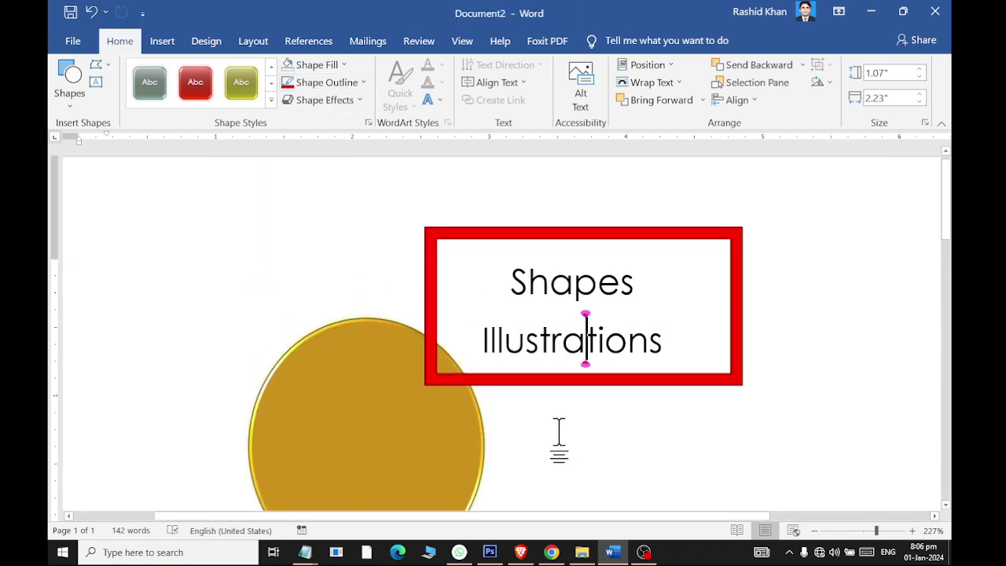
- Draw a rectangle below the gold circle
click(162, 40)
click(224, 65)
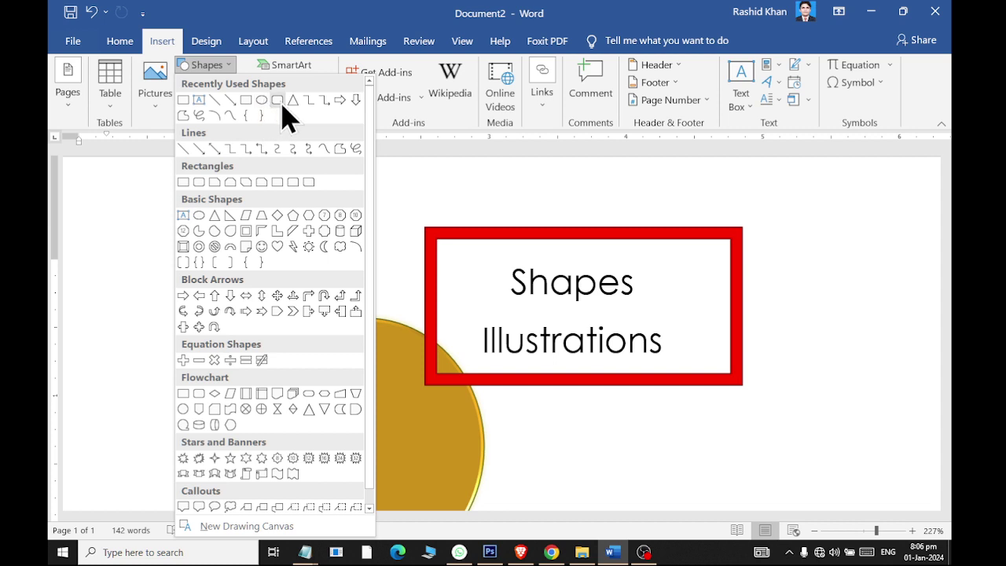
click(246, 100)
scroll(411, 227, down, 5)
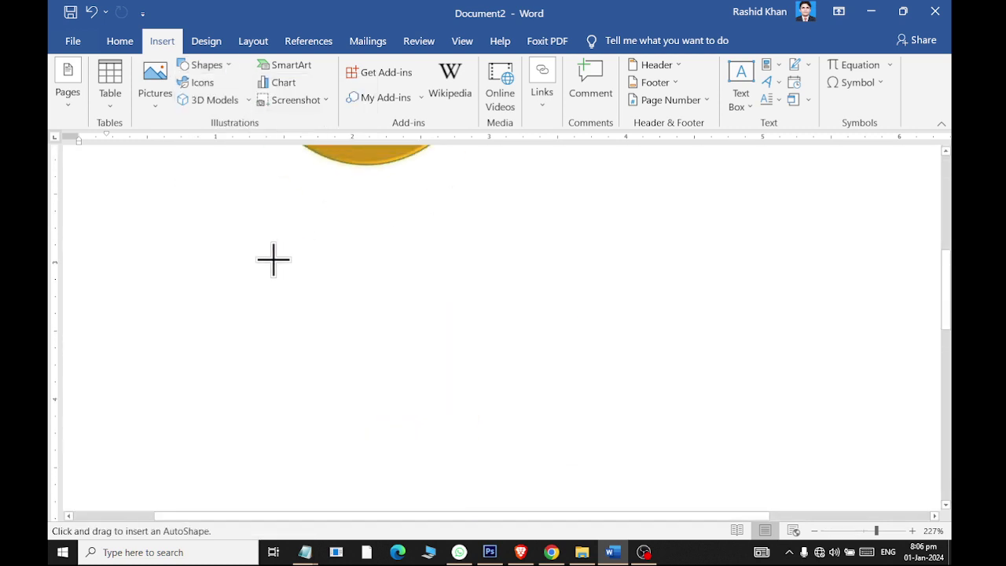
mouse_move(272, 259)
mouse_down()
mouse_move(608, 464)
mouse_move(614, 481)
mouse_up()
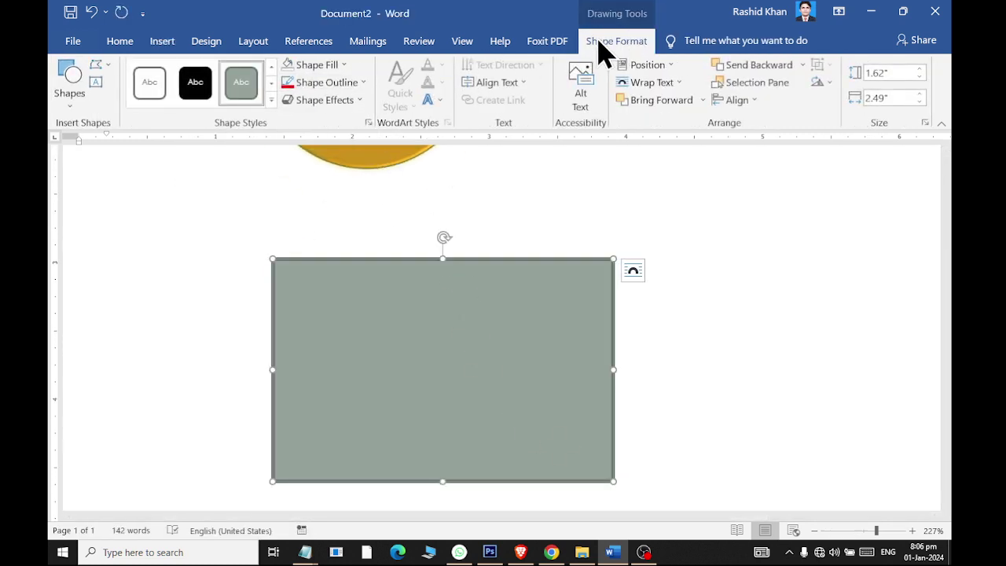
- Give the rectangle a thicker, dashed, dark red outline
click(306, 83)
mouse_move(333, 267)
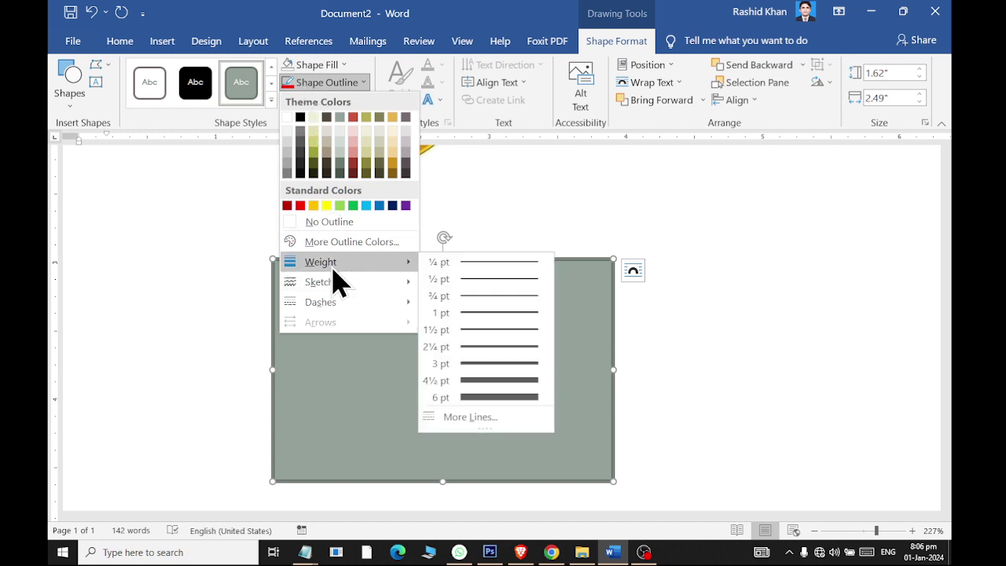
click(476, 364)
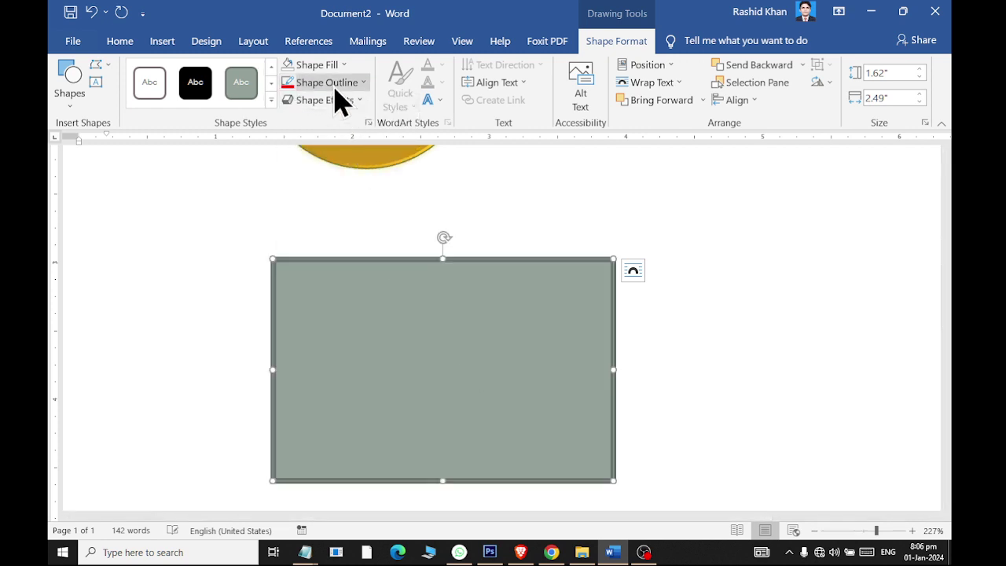
click(335, 89)
mouse_move(346, 304)
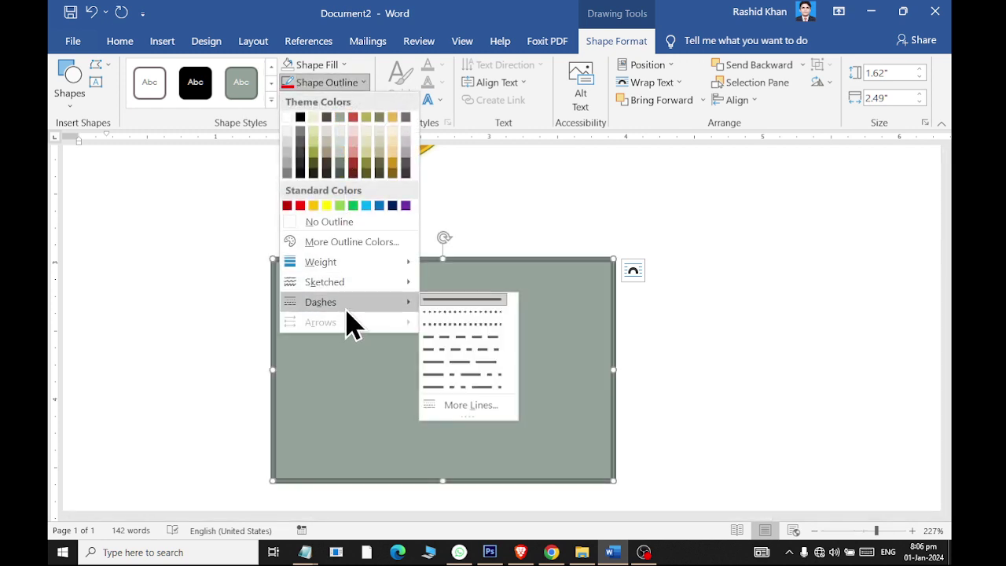
click(456, 337)
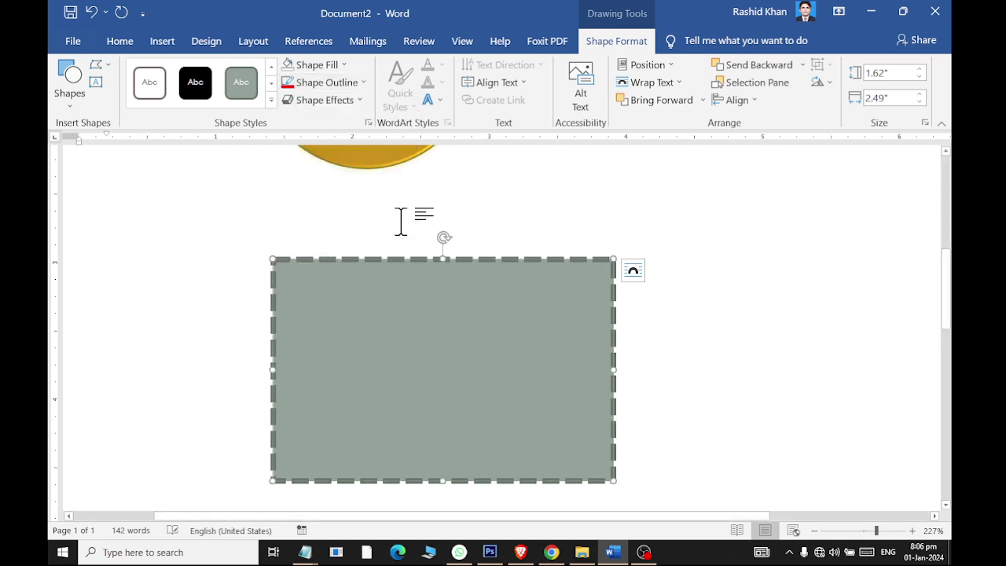
click(354, 84)
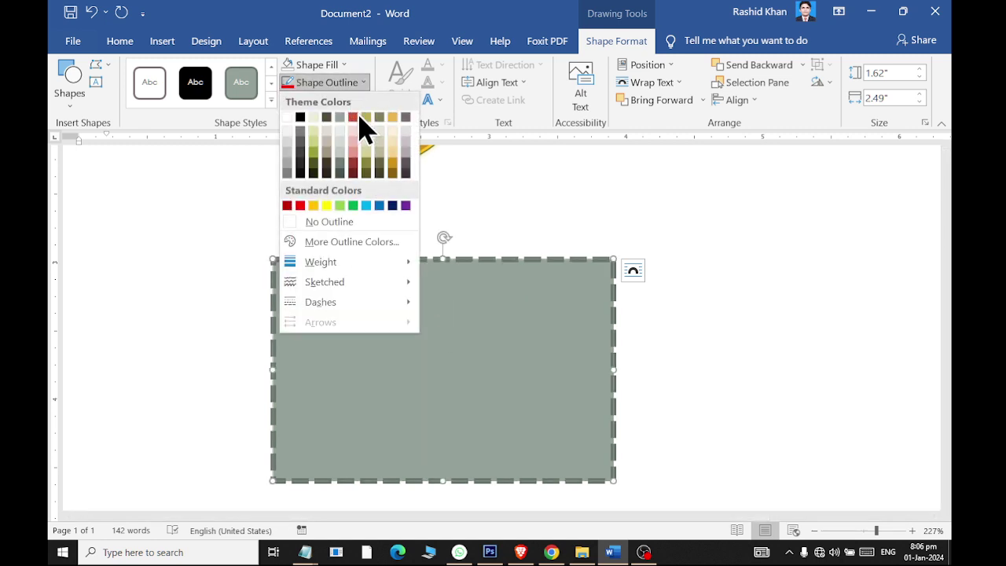
click(352, 166)
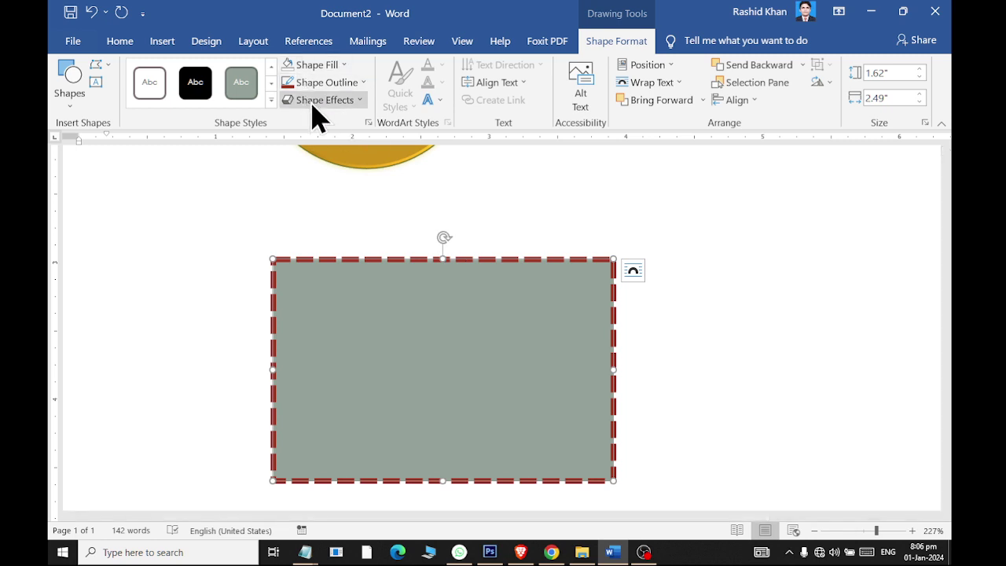
click(323, 82)
- Set the outline back to solid, then remove it and move the rectangle up-right
mouse_move(343, 267)
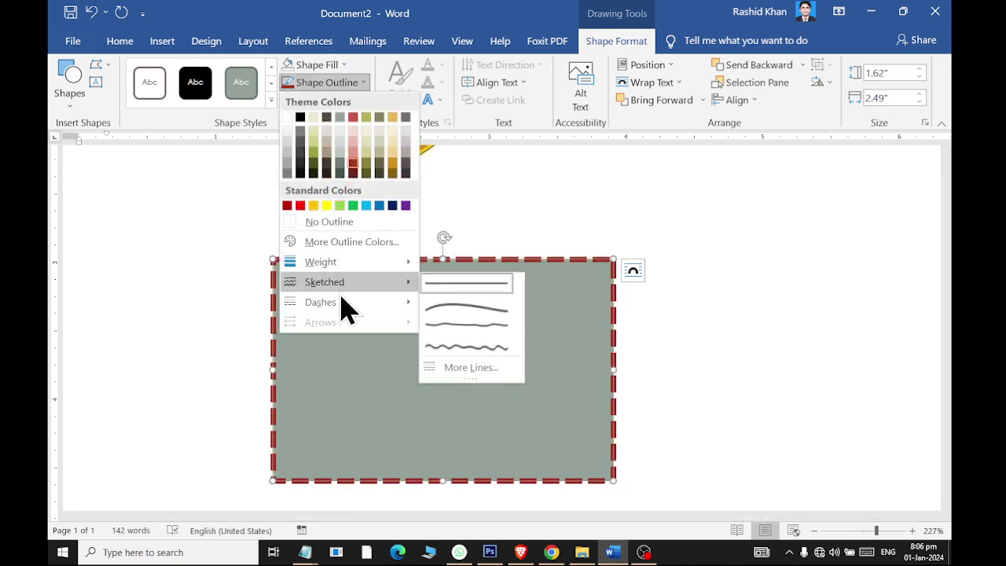
mouse_move(358, 305)
click(446, 309)
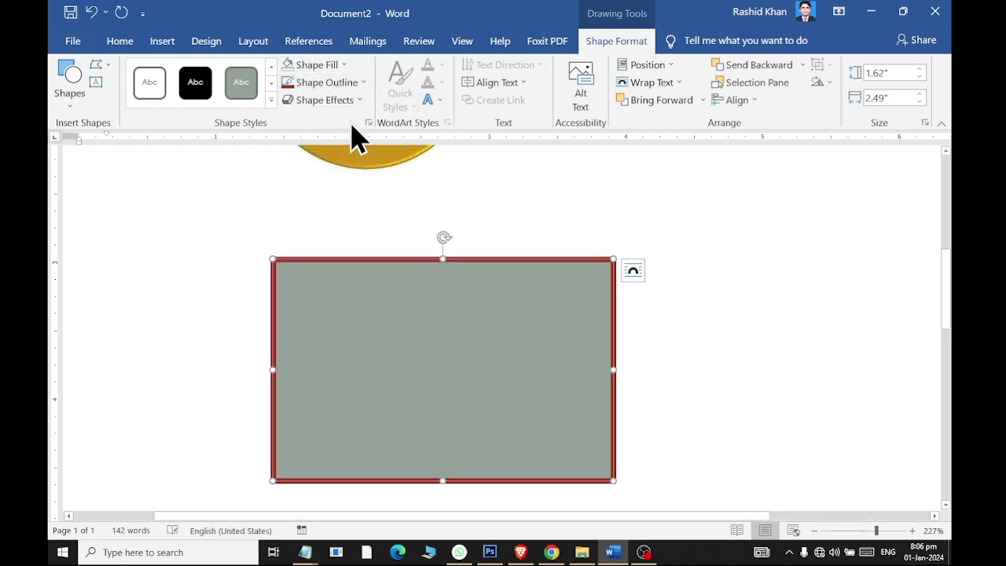
click(325, 83)
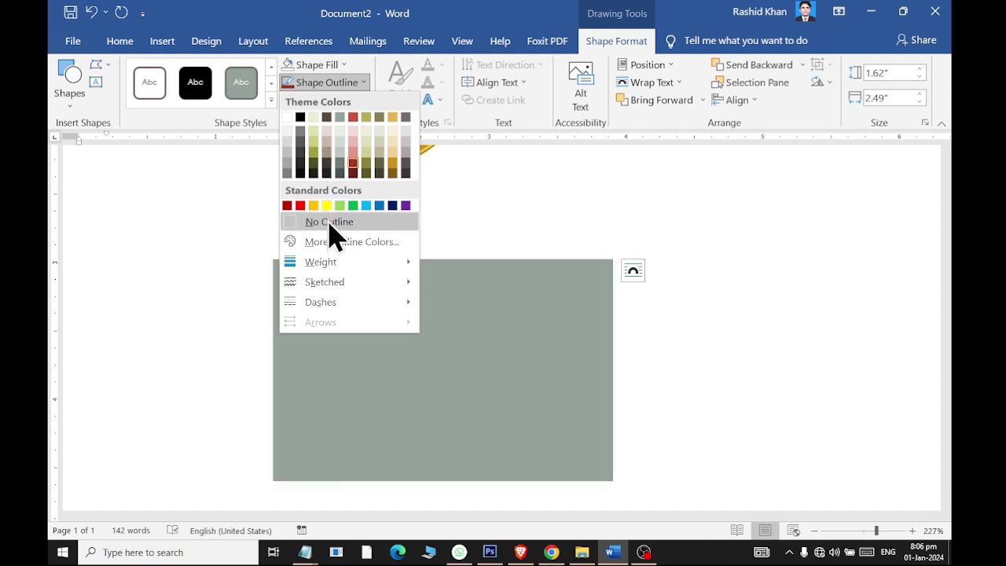
click(330, 224)
drag(375, 359, 519, 332)
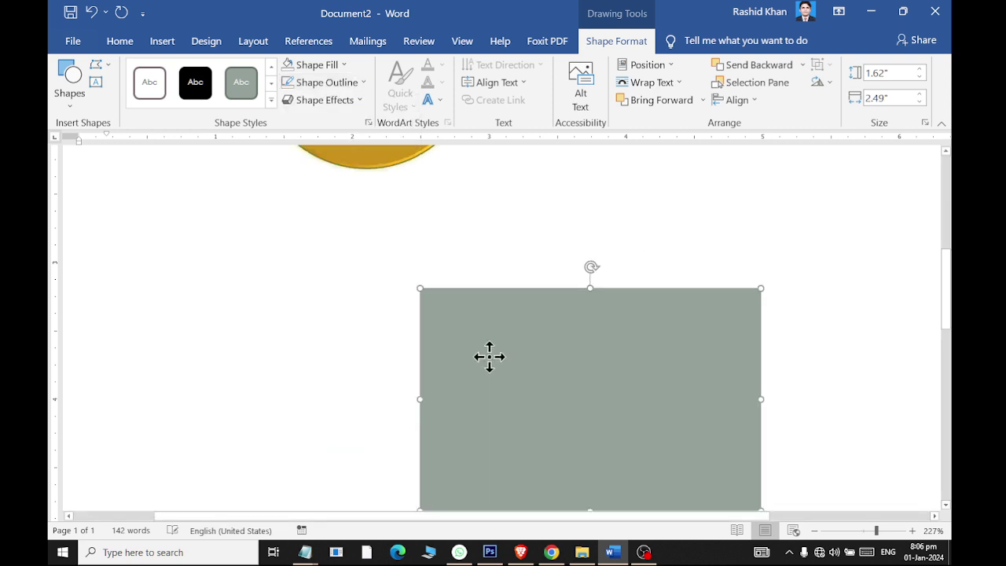
- Remove the rectangle's grey fill and drag it left under the circle
scroll(509, 322, up, 1)
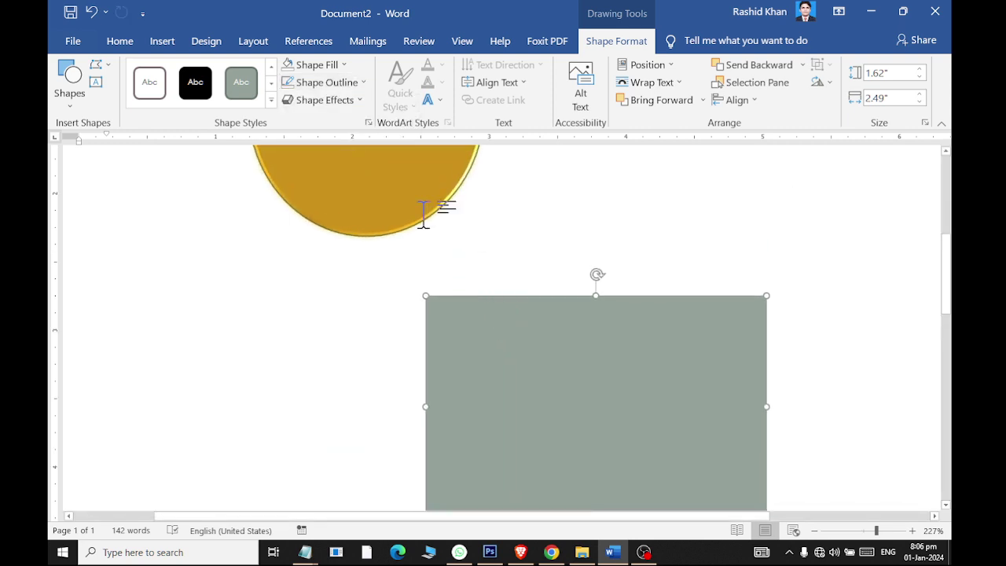
click(316, 64)
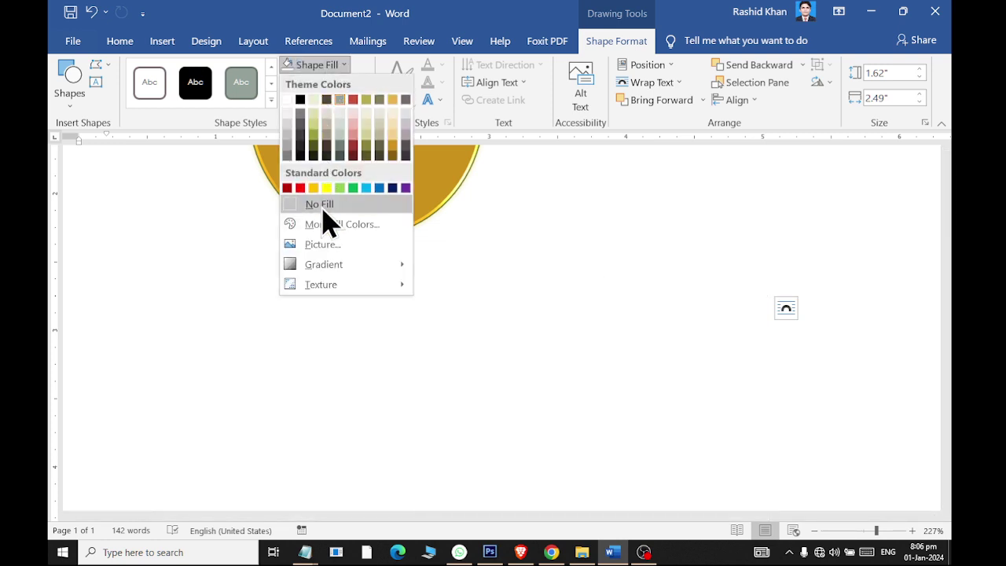
click(322, 206)
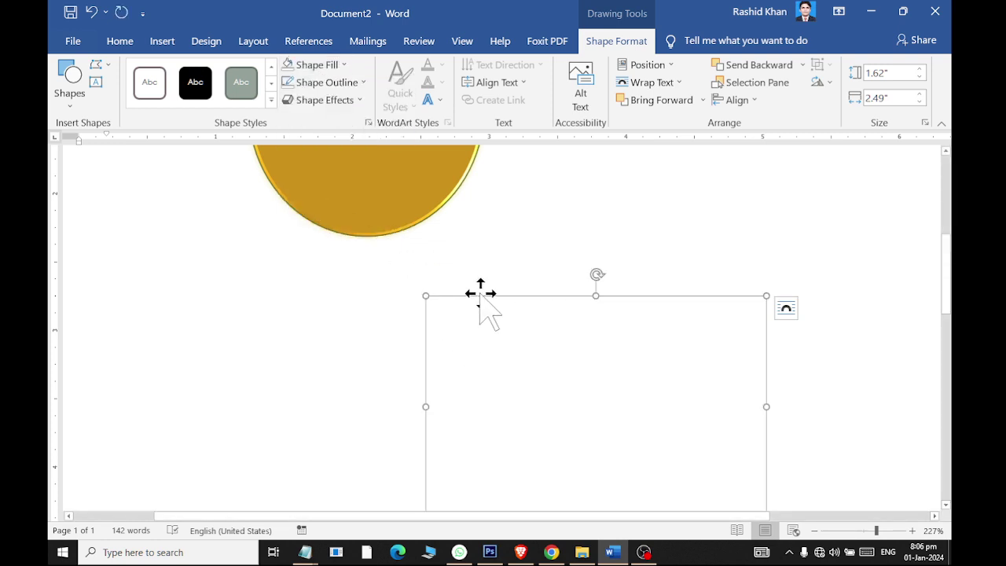
drag(480, 293, 235, 250)
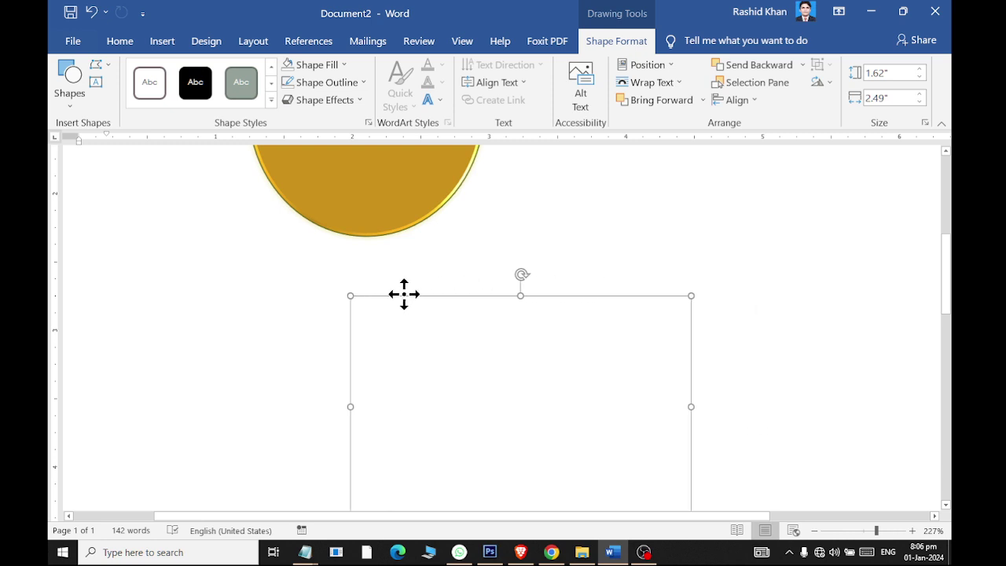
- Open the Selection Pane listing every shape on the page
click(574, 216)
scroll(539, 291, up, 3)
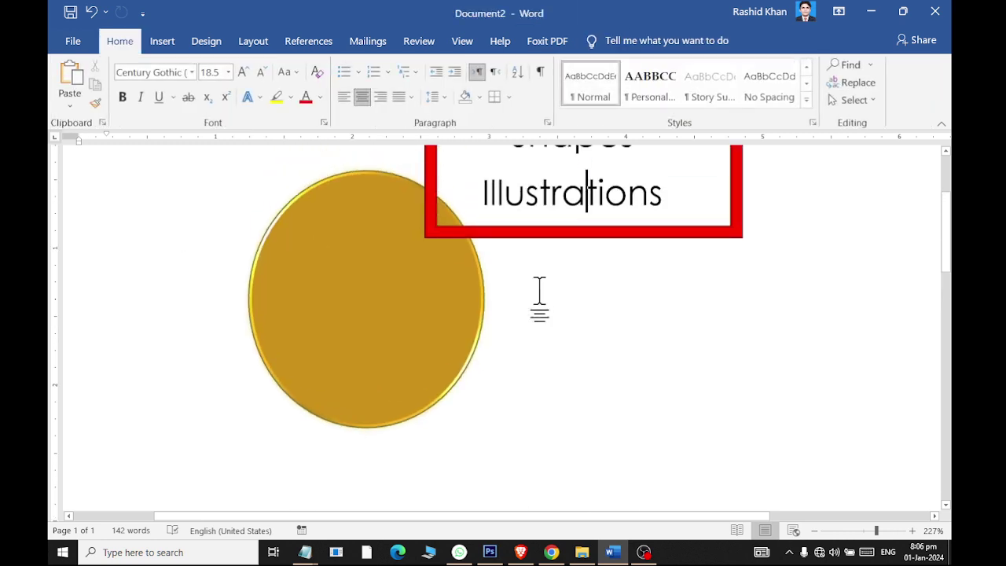
scroll(495, 333, down, 5)
scroll(452, 379, up, 3)
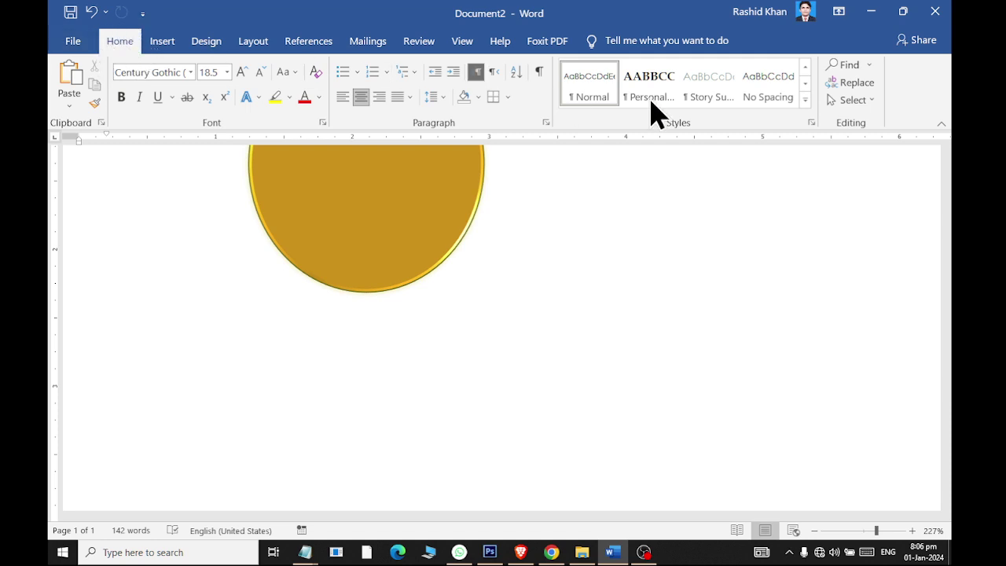
click(835, 104)
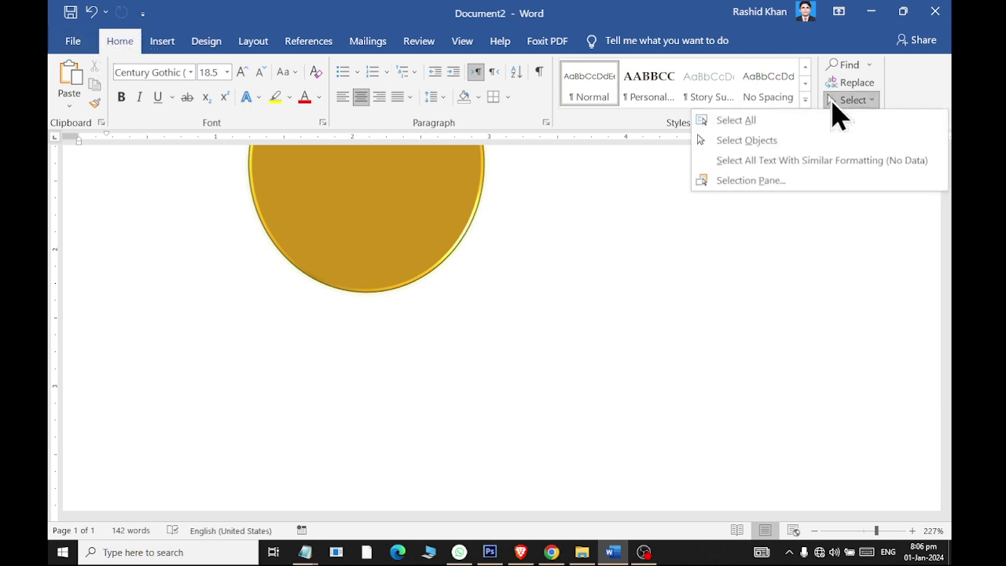
click(825, 181)
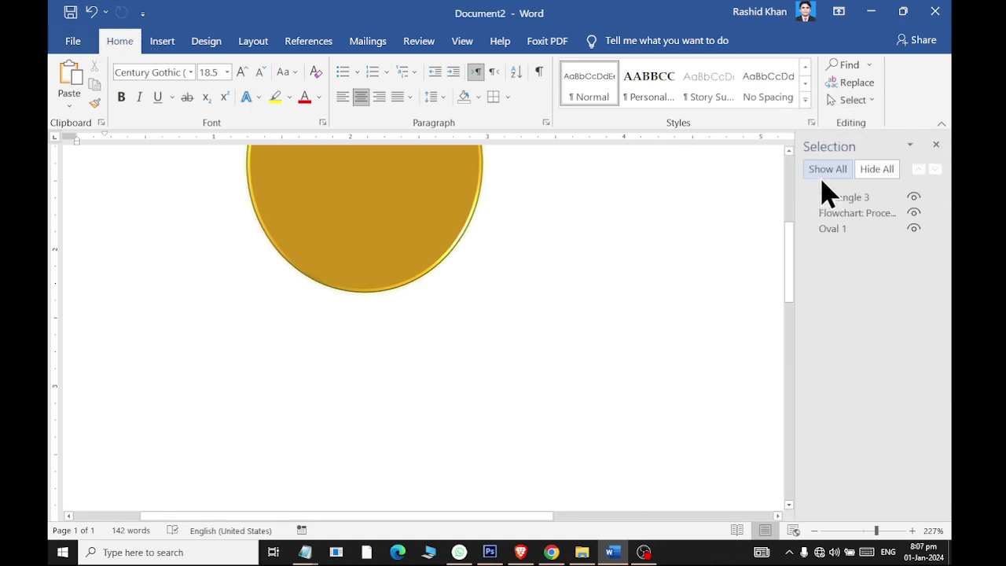
- Select Rectangle 3 in the Selection Pane and bring up Shape Format
scroll(558, 281, up, 3)
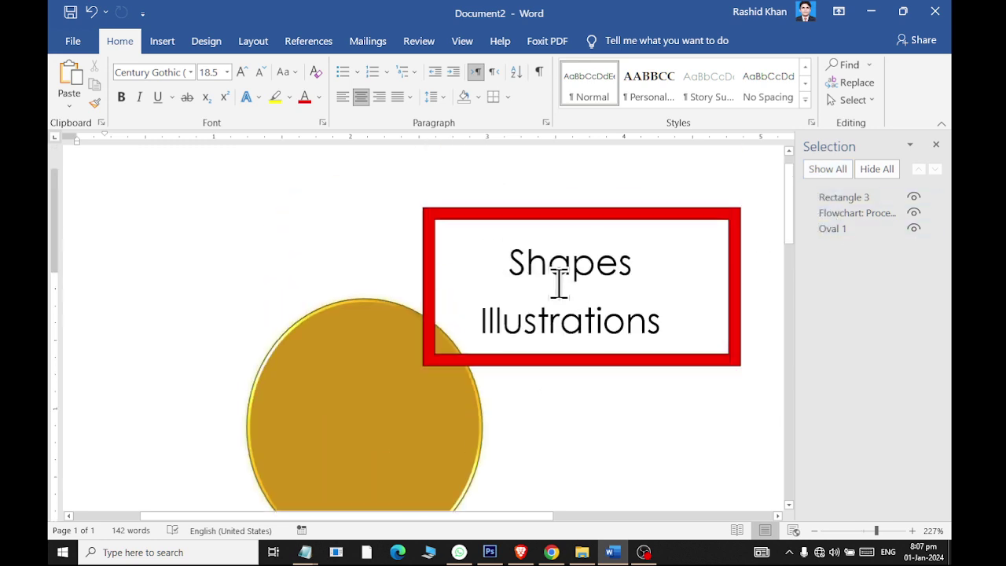
click(836, 198)
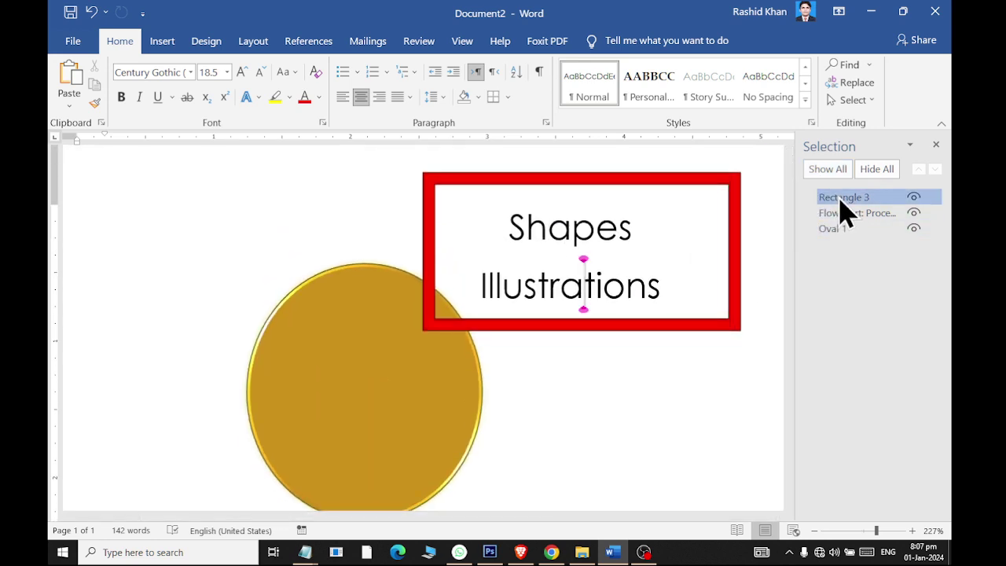
scroll(474, 311, down, 3)
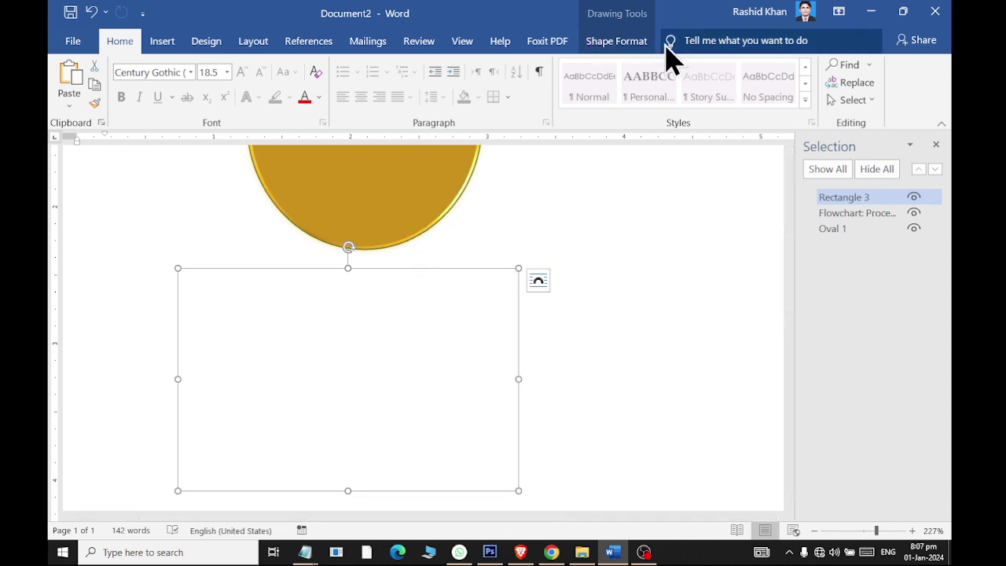
click(639, 44)
- Give Rectangle 3 a red outline and no fill, after briefly trying light green
click(340, 66)
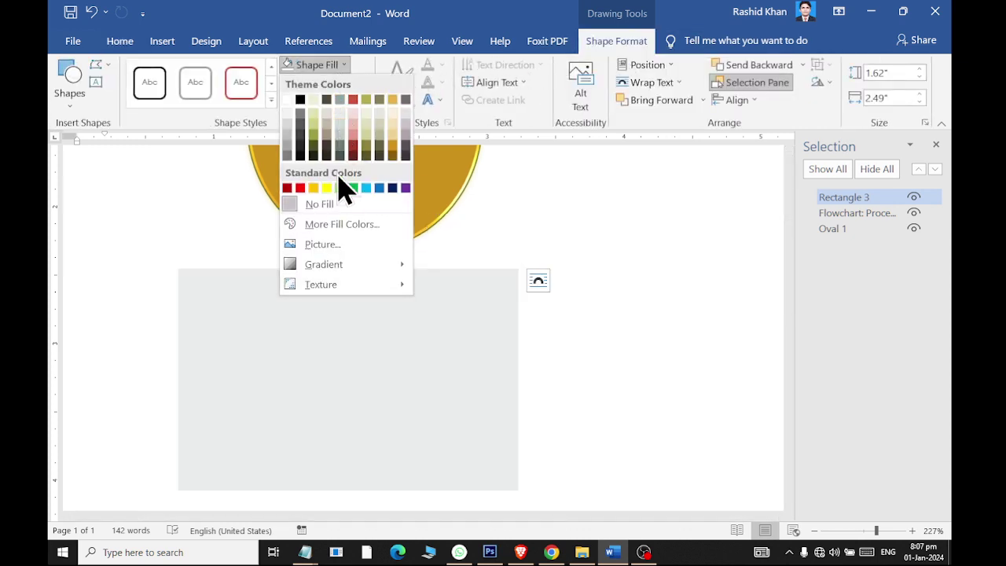
click(340, 206)
click(362, 81)
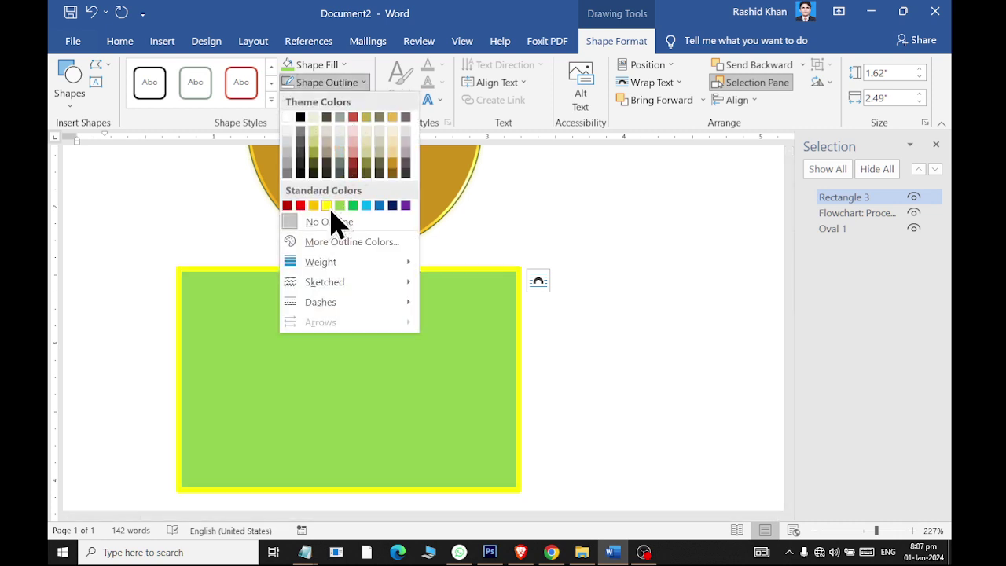
click(301, 205)
click(324, 64)
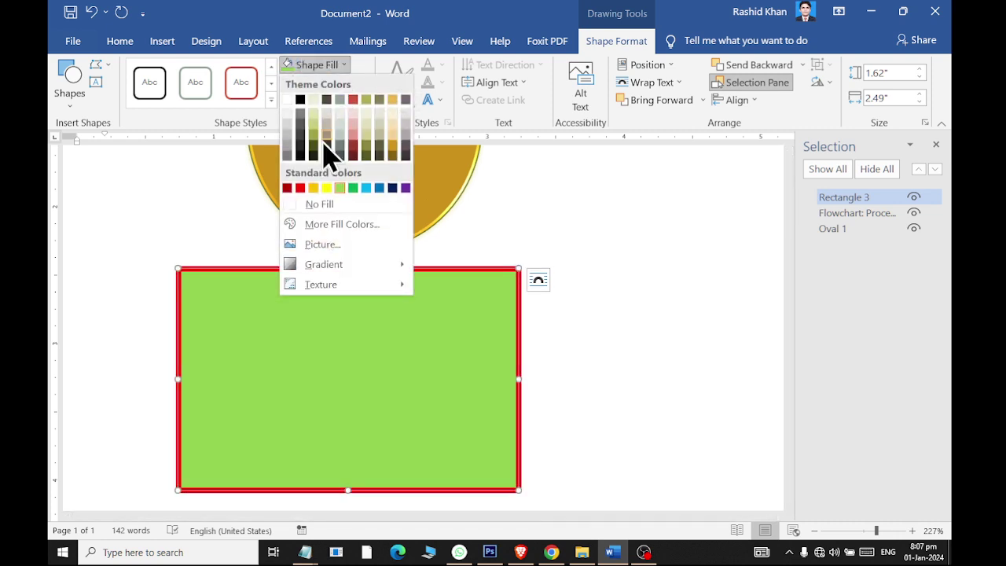
click(310, 203)
- Move the red rectangle right and up, then select the gold oval
drag(340, 270, 521, 243)
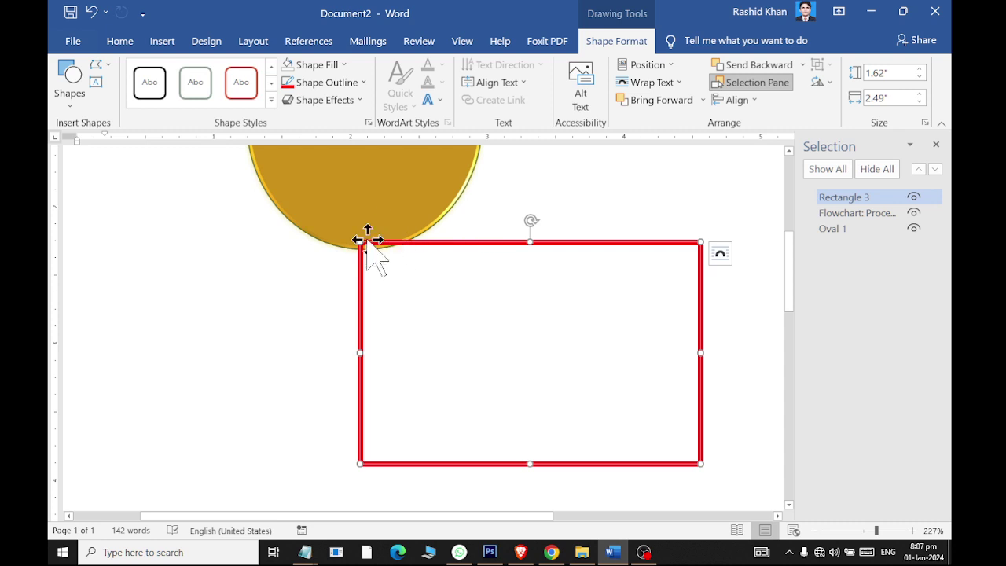
scroll(407, 267, up, 3)
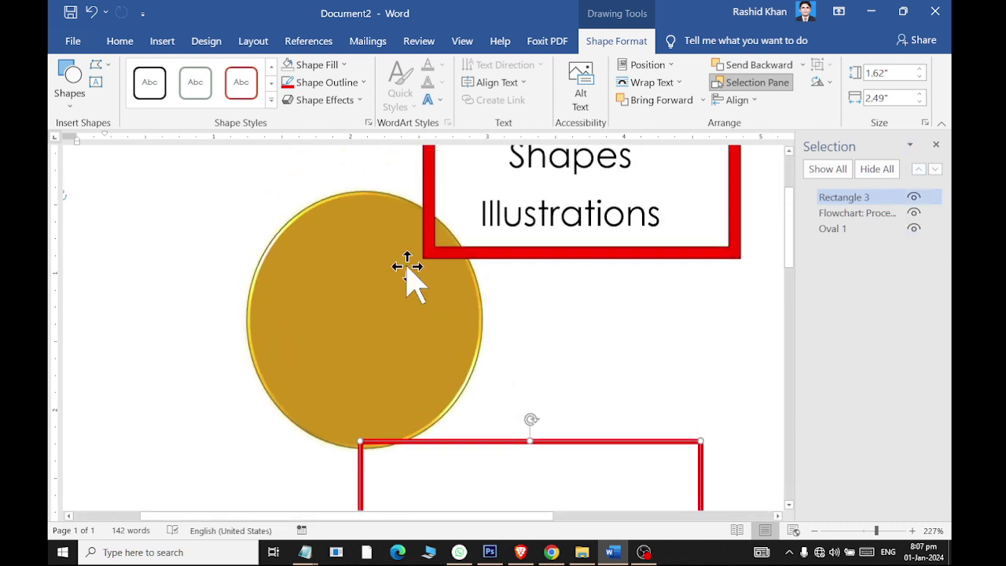
click(407, 268)
- Hide and unhide Oval 1, then close the Selection Pane
click(914, 228)
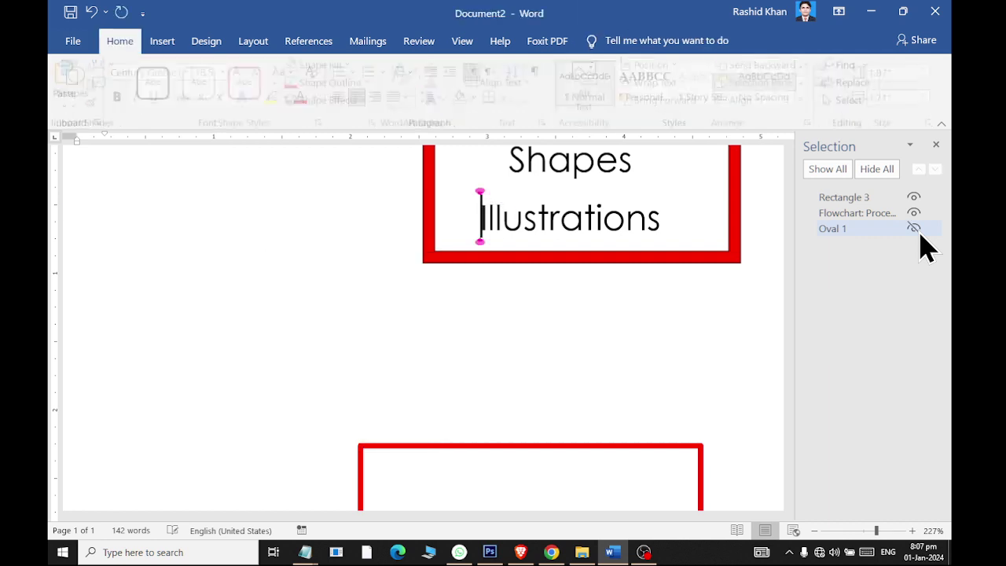
click(920, 230)
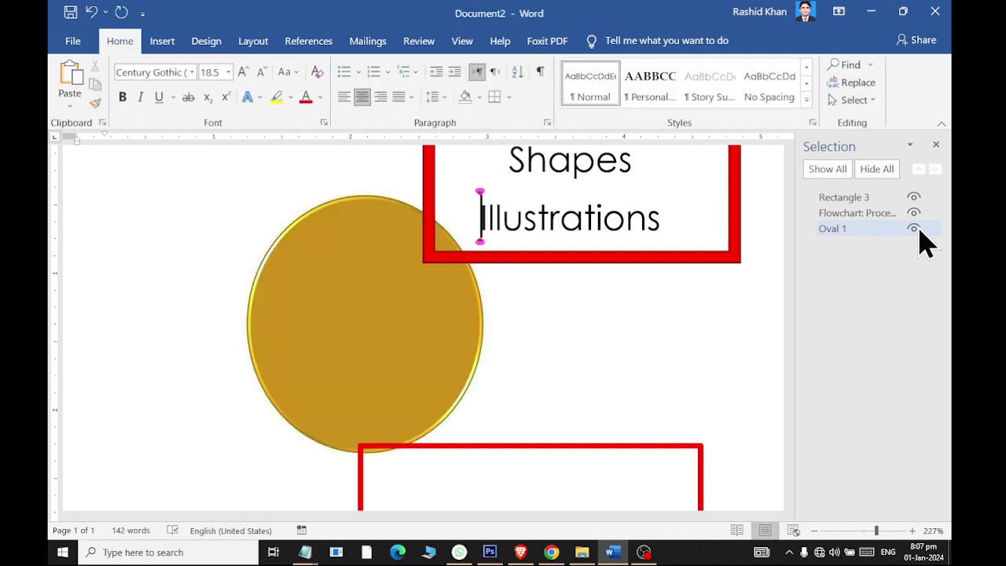
click(934, 145)
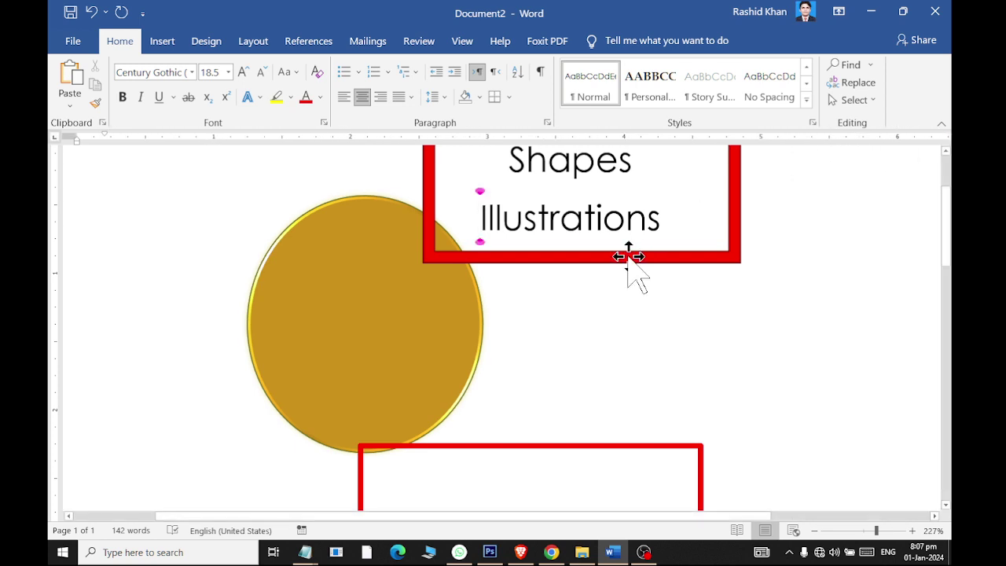
scroll(614, 267, up, 2)
click(498, 241)
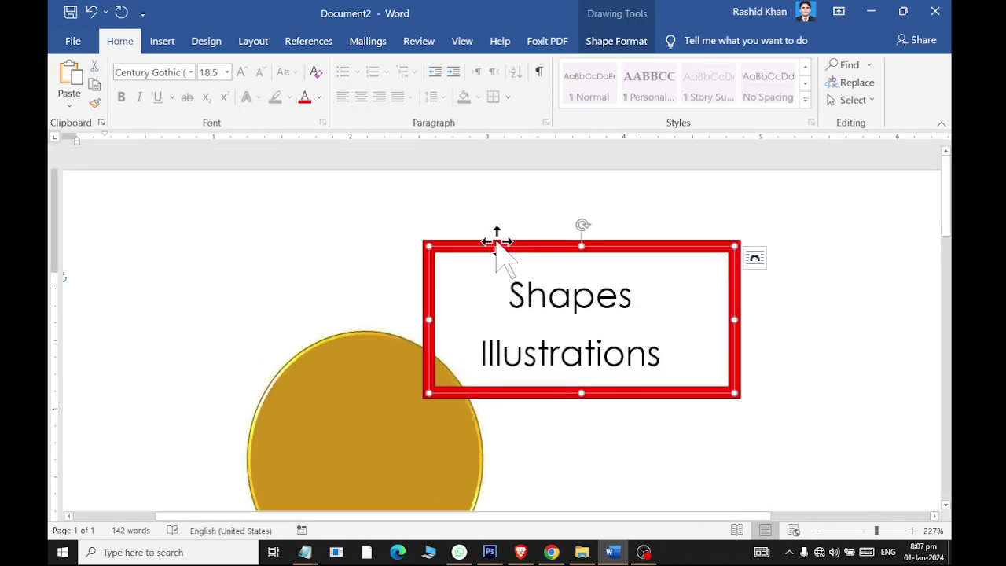
- Delete the gold circle and the empty red rectangle
click(385, 389)
key(Delete)
scroll(370, 371, down, 2)
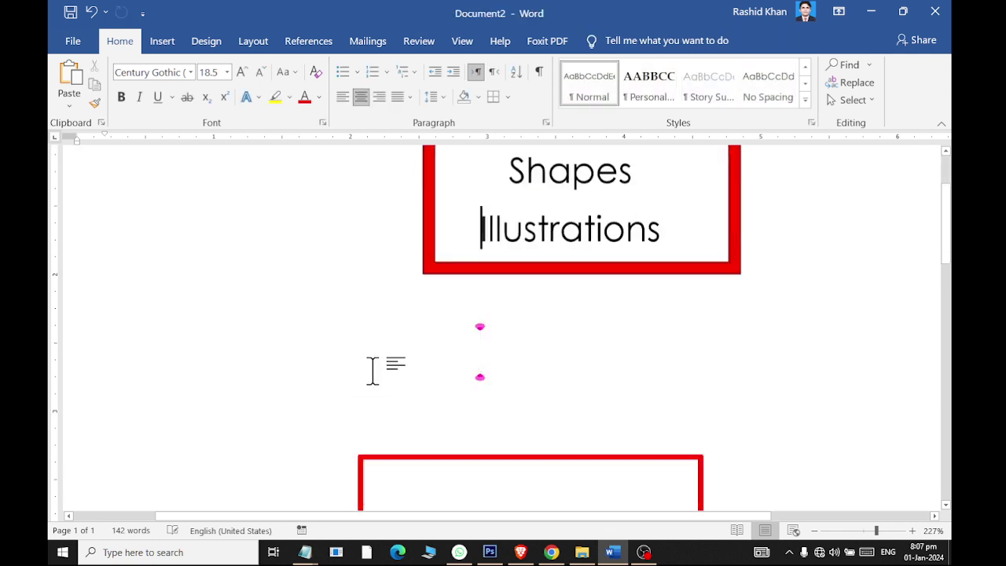
scroll(377, 319, down, 4)
click(359, 320)
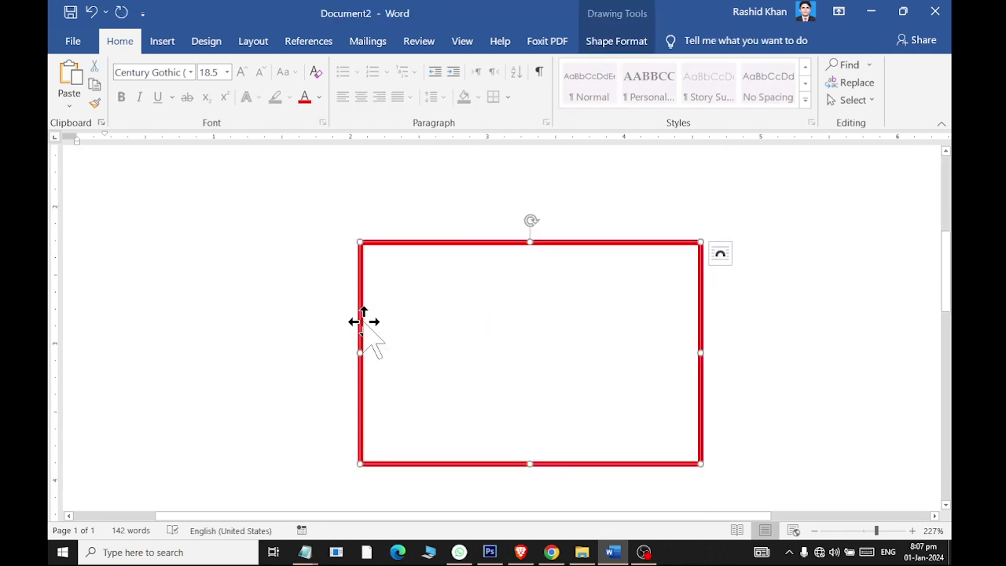
key(Delete)
ctrl+scroll(352, 291, down, 3)
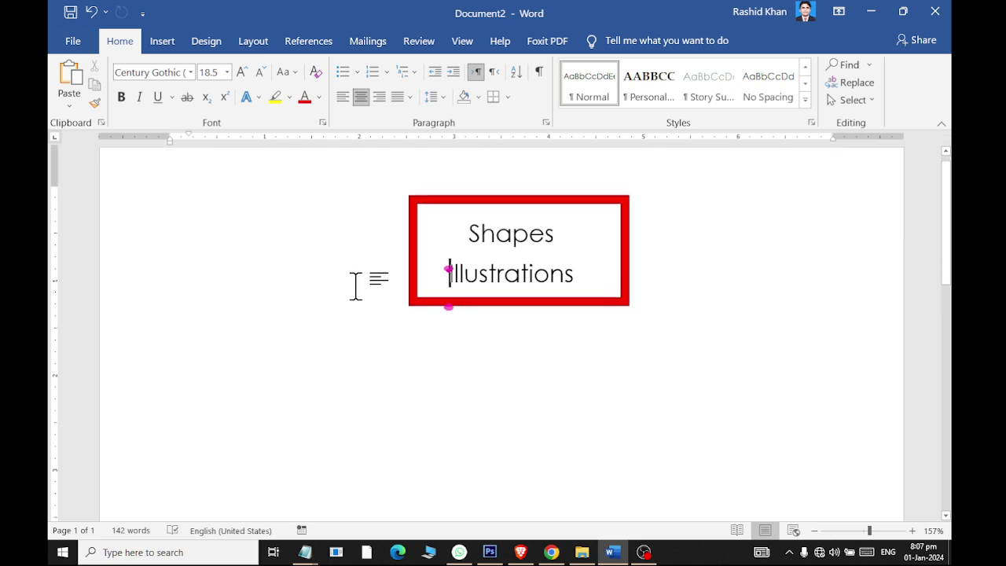
- Enter =rand(200) below the Shapes Illustrations box to generate sample paragraphs
scroll(349, 288, down, 3)
click(160, 52)
scroll(413, 265, up, 1)
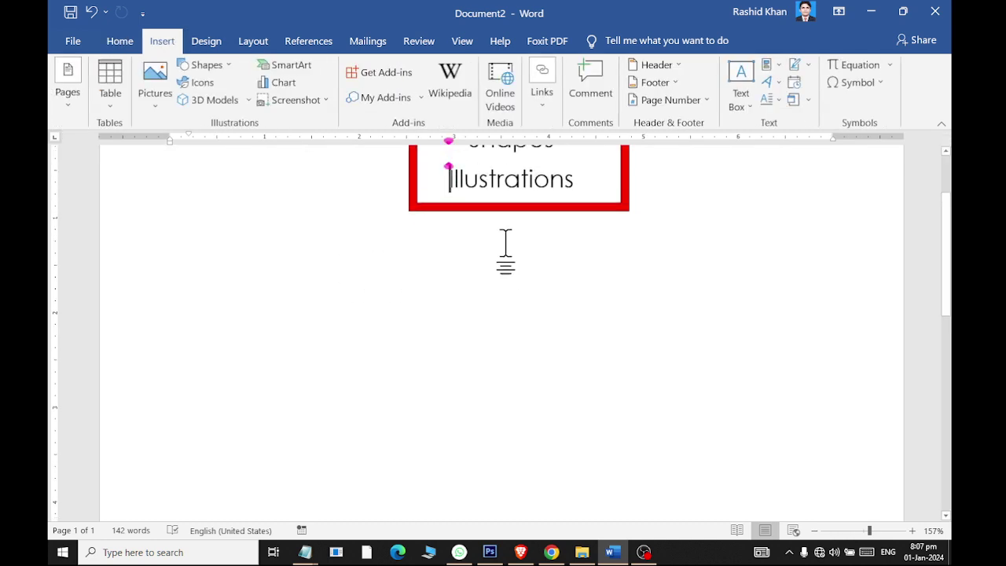
double_click(512, 292)
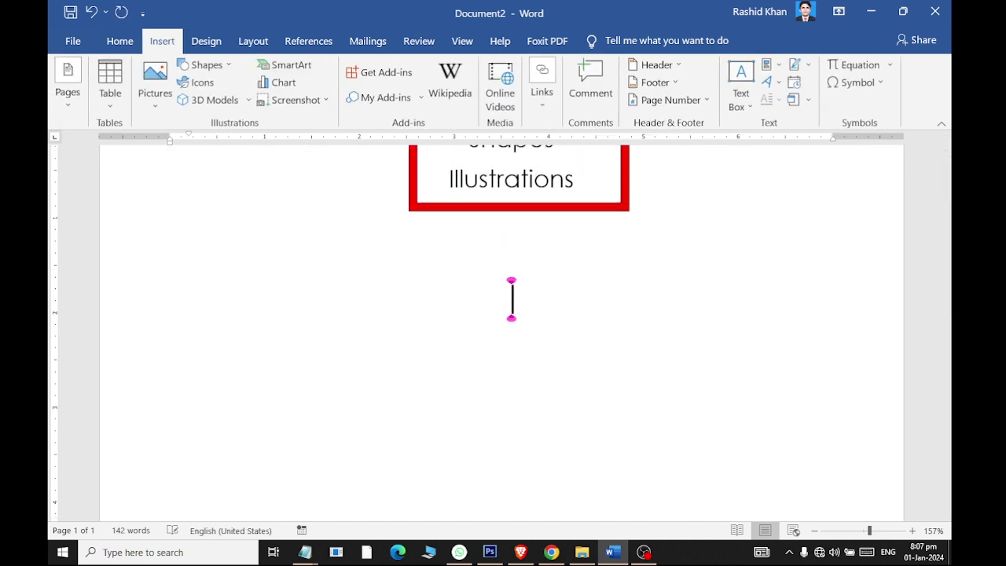
click(120, 41)
text(=rand(200))
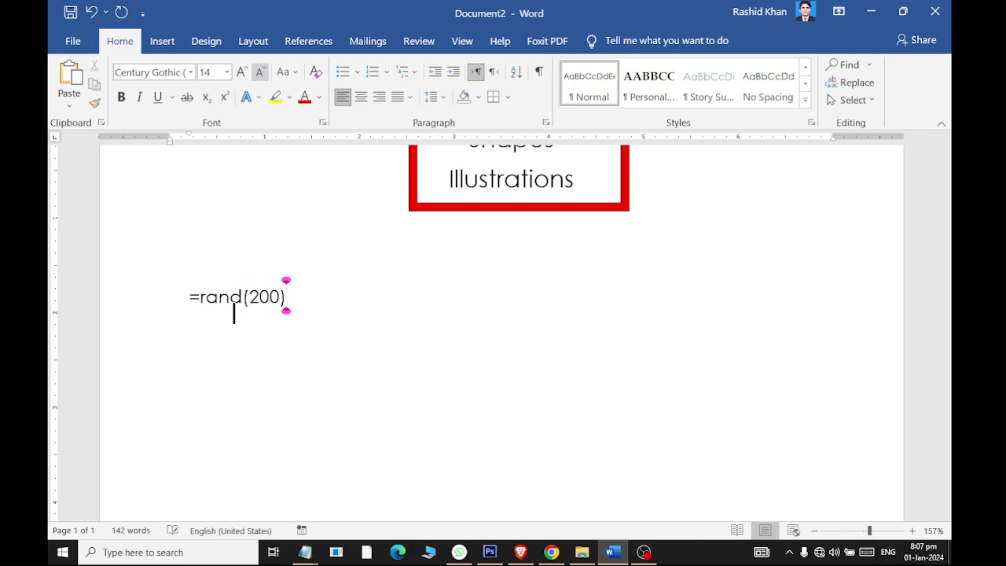
key(Return)
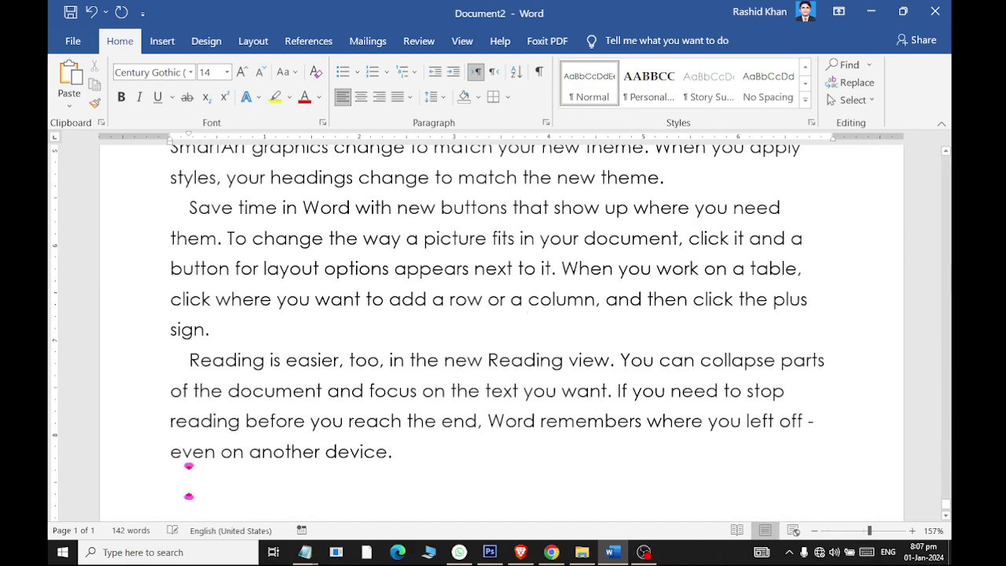
ctrl+scroll(582, 321, down, 3)
ctrl+scroll(580, 322, down, 1)
ctrl+scroll(577, 307, down, 1)
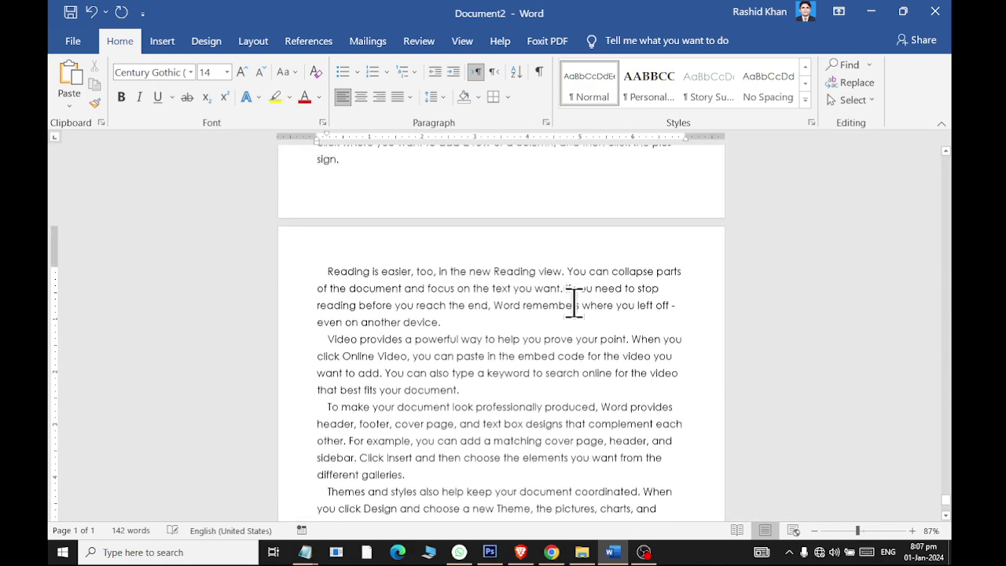
ctrl+scroll(574, 297, down, 2)
scroll(574, 298, down, 3)
scroll(573, 295, down, 3)
scroll(568, 291, down, 3)
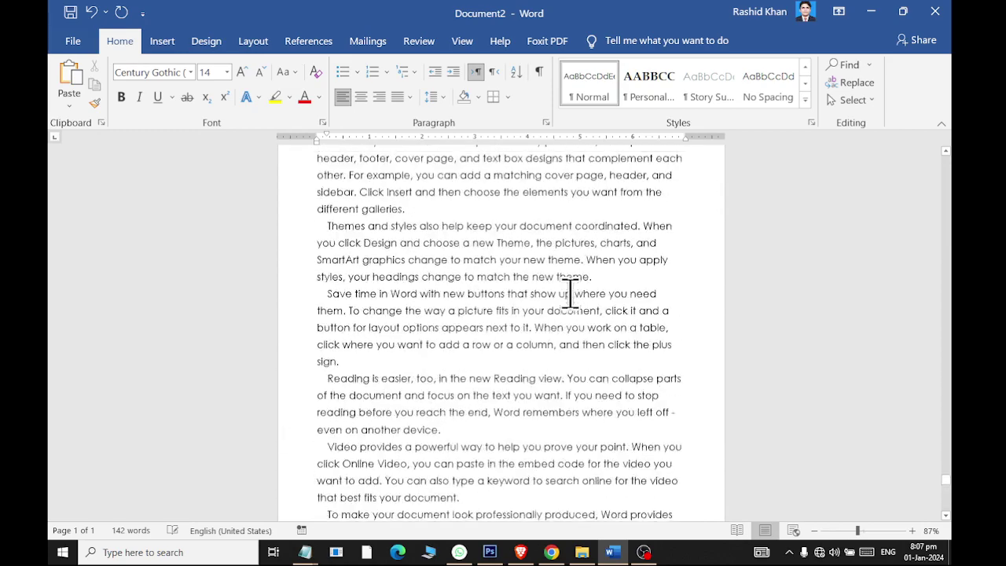
scroll(563, 287, down, 3)
scroll(563, 287, down, 3)
scroll(887, 431, down, 3)
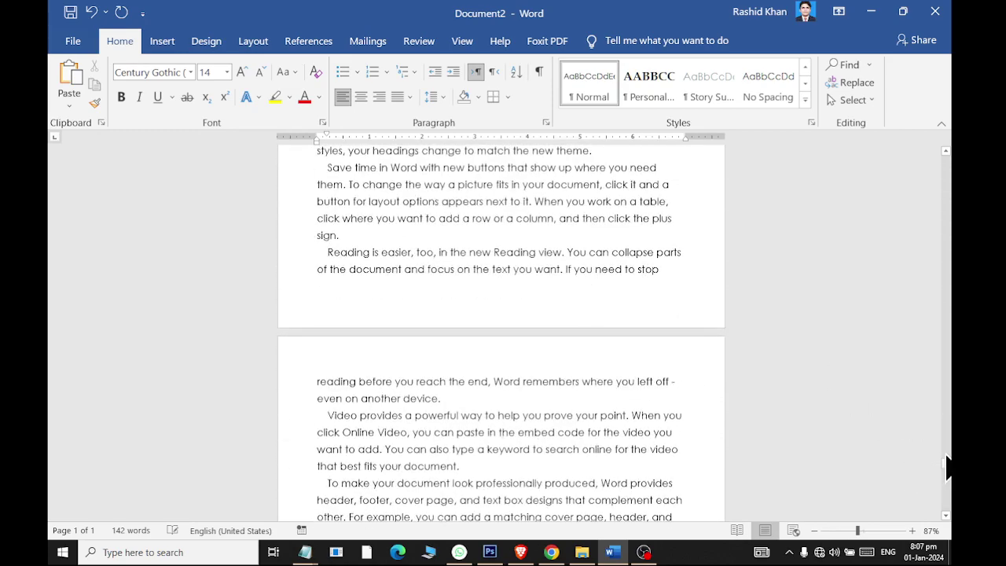
drag(948, 469, 949, 152)
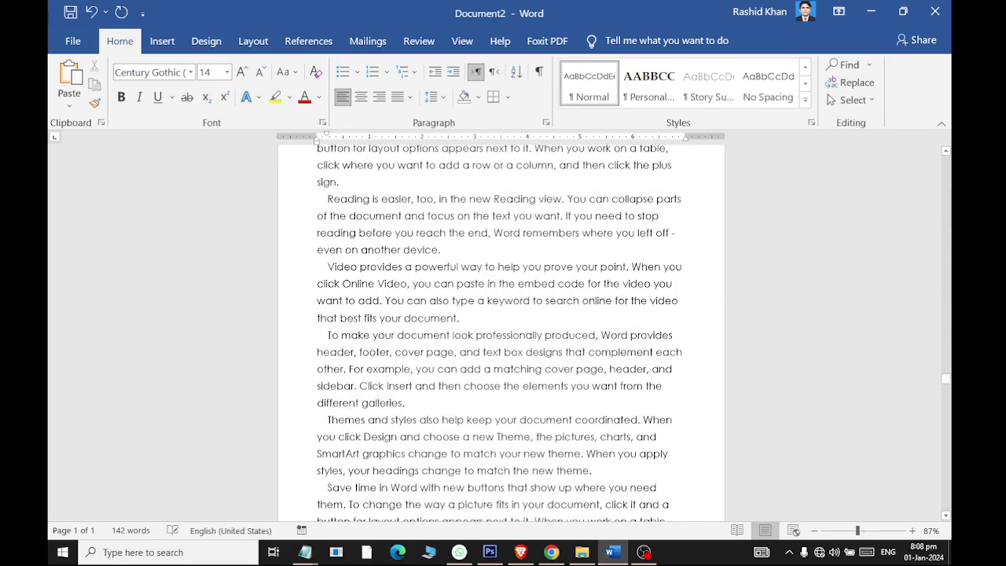
drag(949, 390, 937, 198)
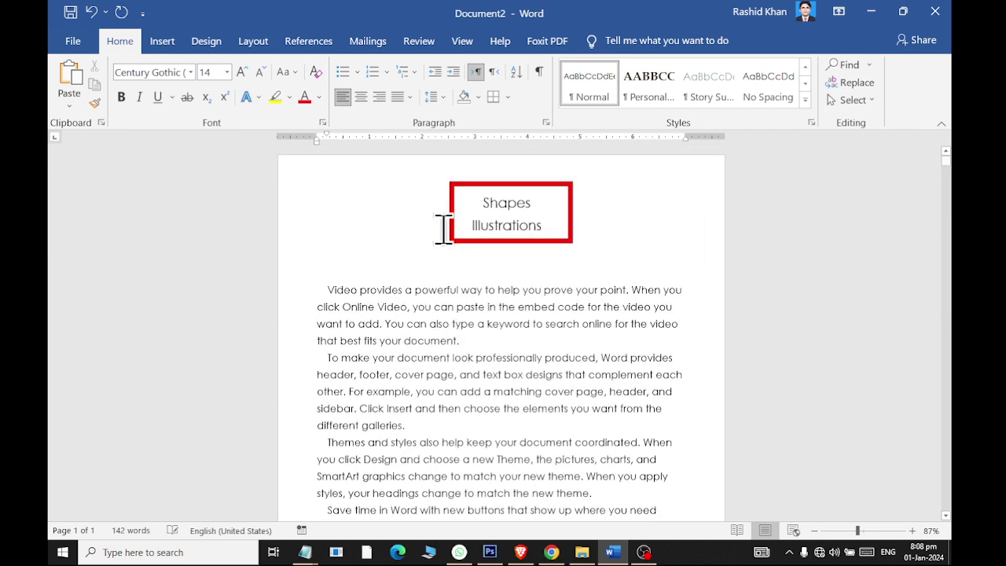
scroll(440, 224, down, 3)
- Draw a rectangle over the right side of the sample text and nudge it up slightly
click(163, 41)
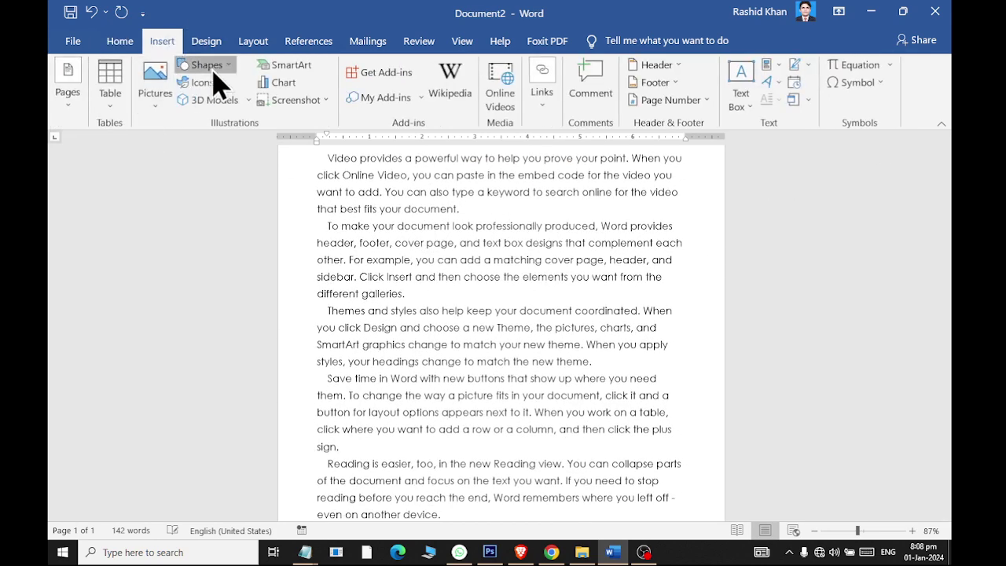
click(204, 64)
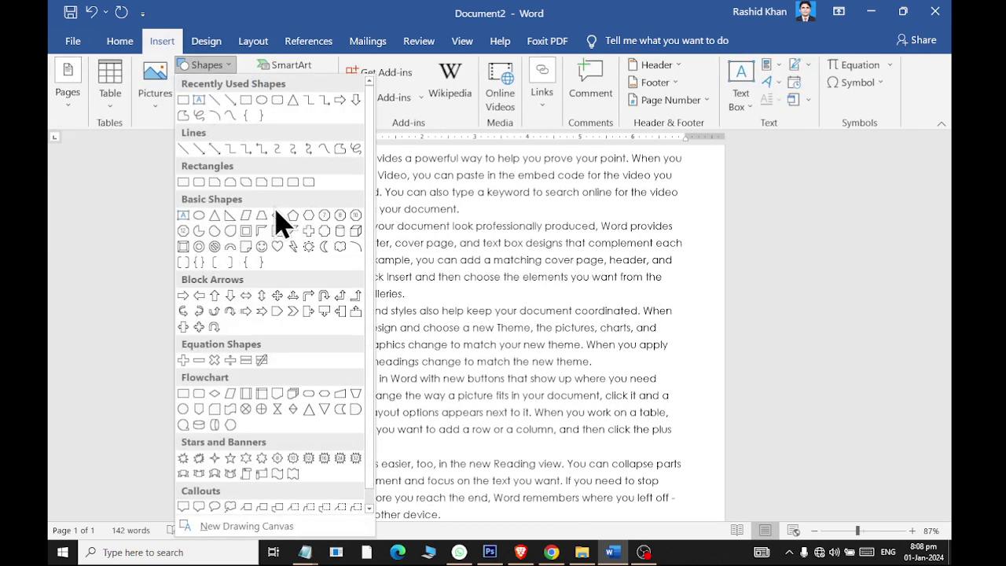
click(183, 182)
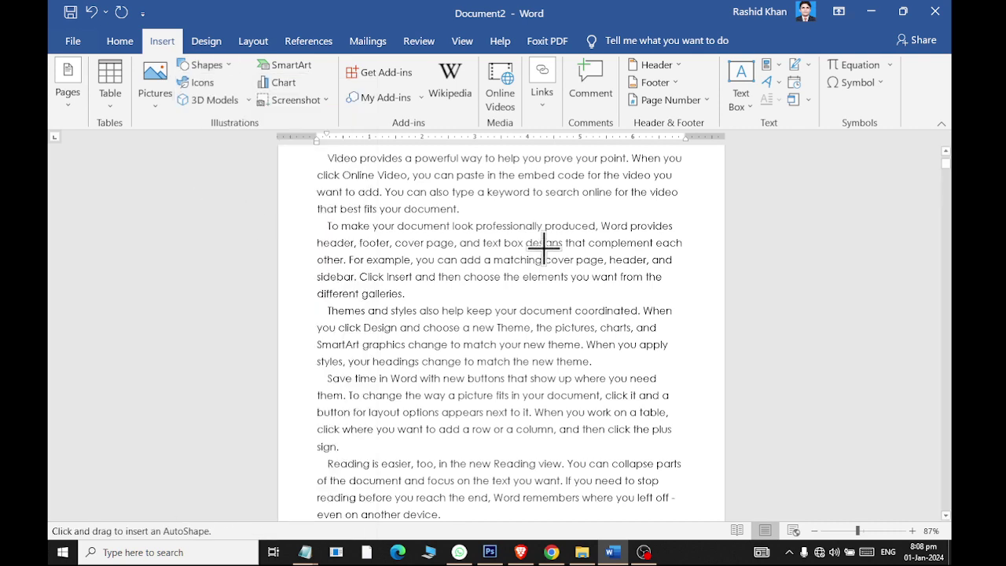
drag(546, 236, 665, 364)
drag(595, 301, 603, 278)
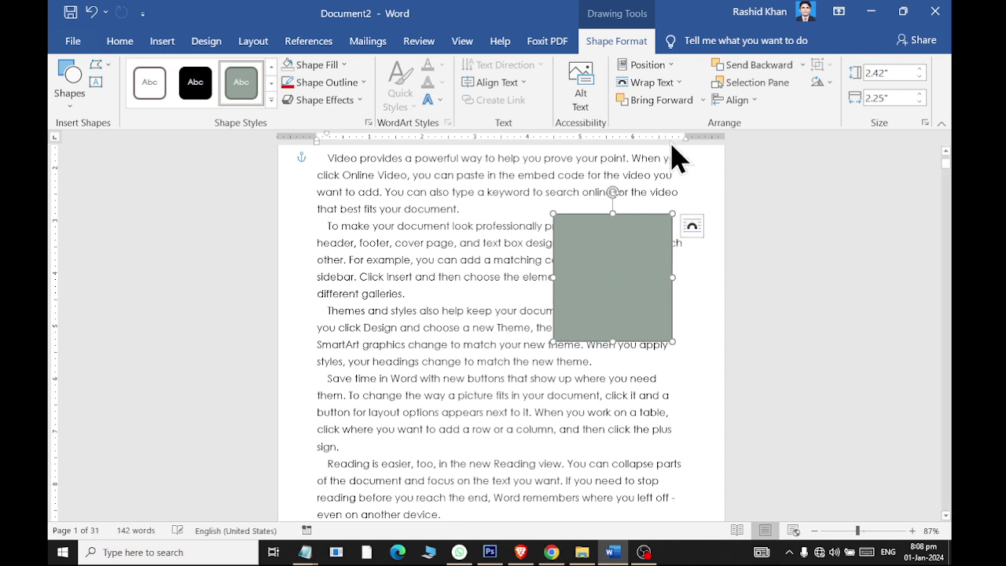
- Try Square, then Top and Bottom wrapping, moving the rectangle within the text
click(692, 228)
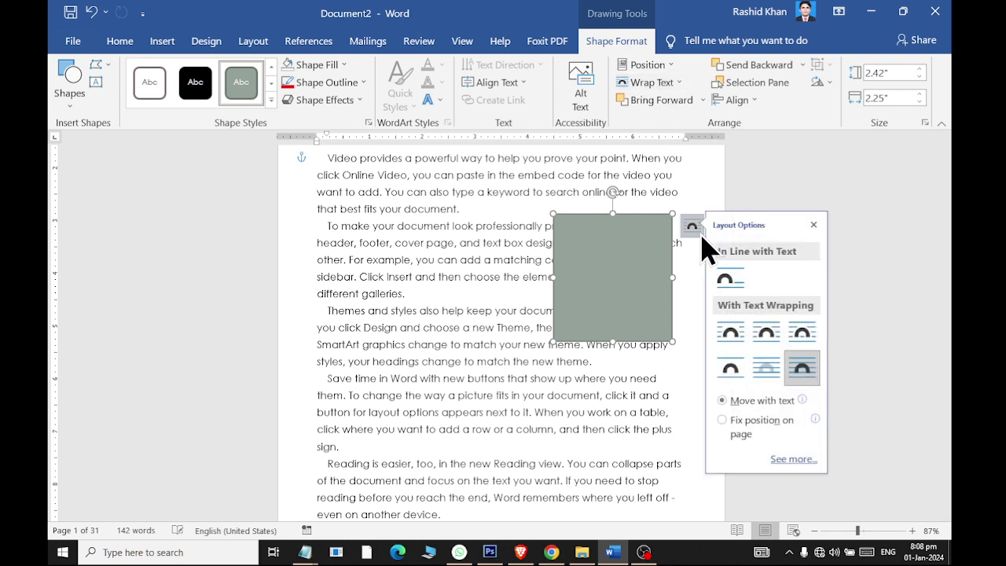
click(726, 344)
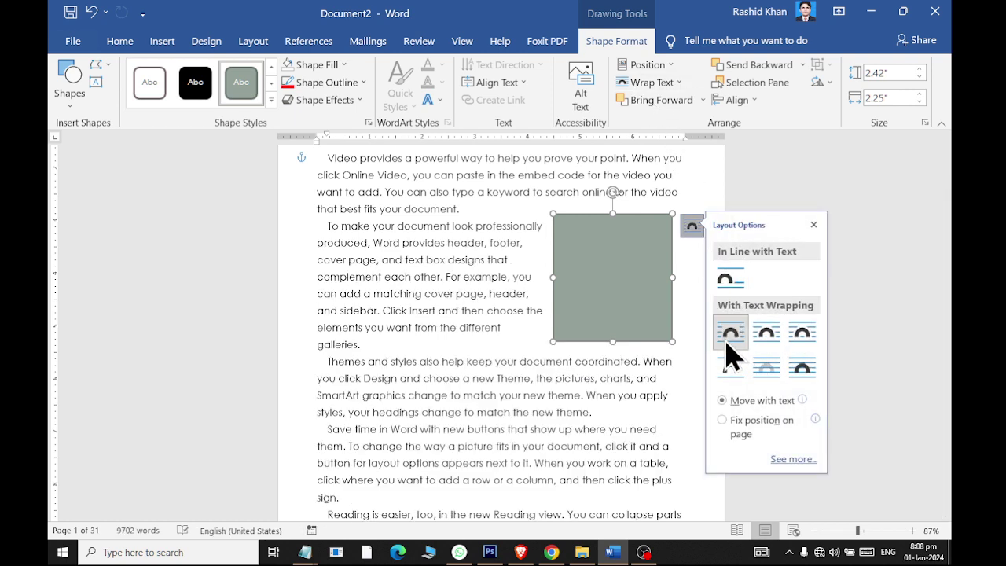
drag(592, 269, 481, 269)
click(579, 227)
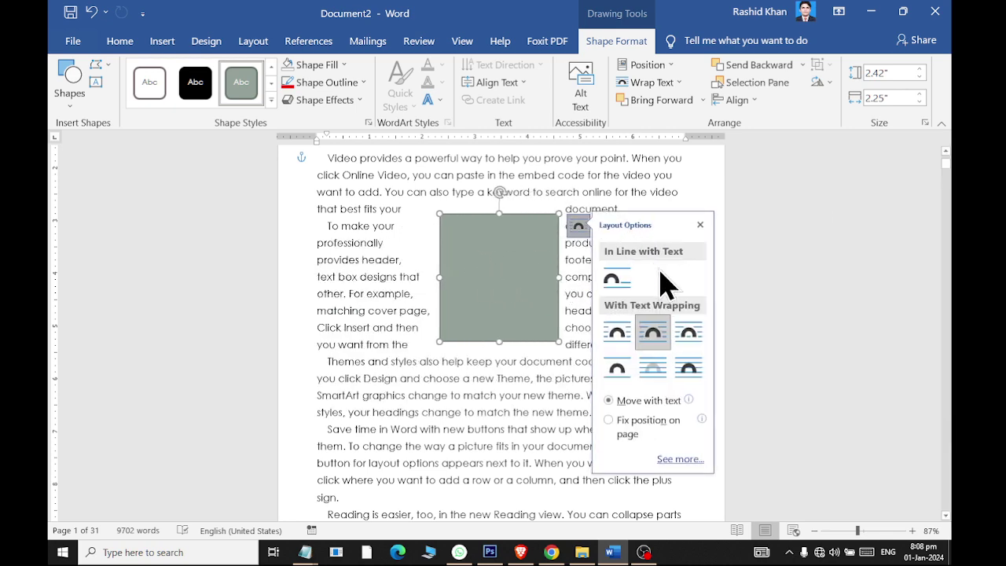
click(618, 368)
drag(477, 271, 519, 263)
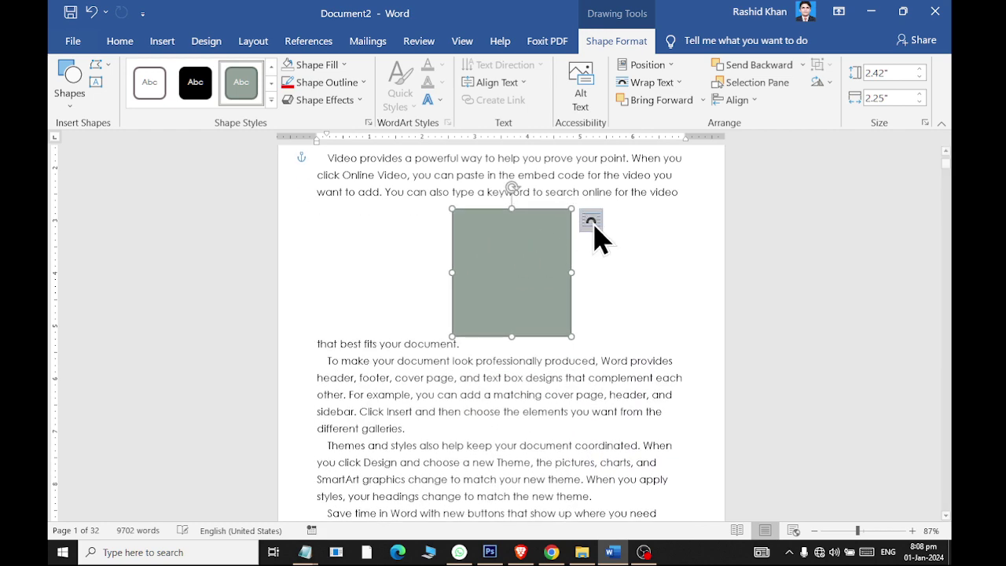
- Try Behind Text and In Front of Text wrapping, moving the rectangle up-left
click(592, 222)
click(664, 368)
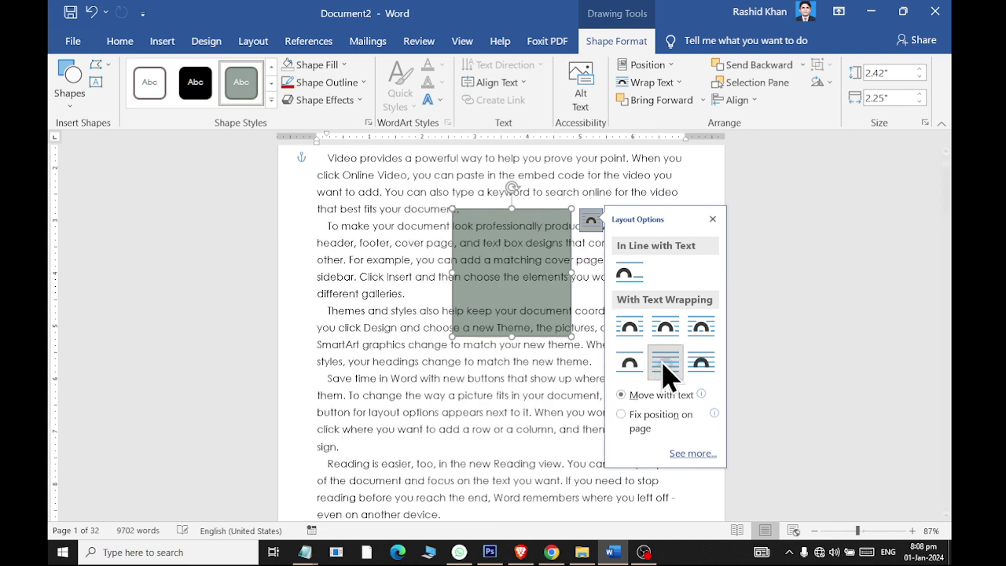
click(701, 363)
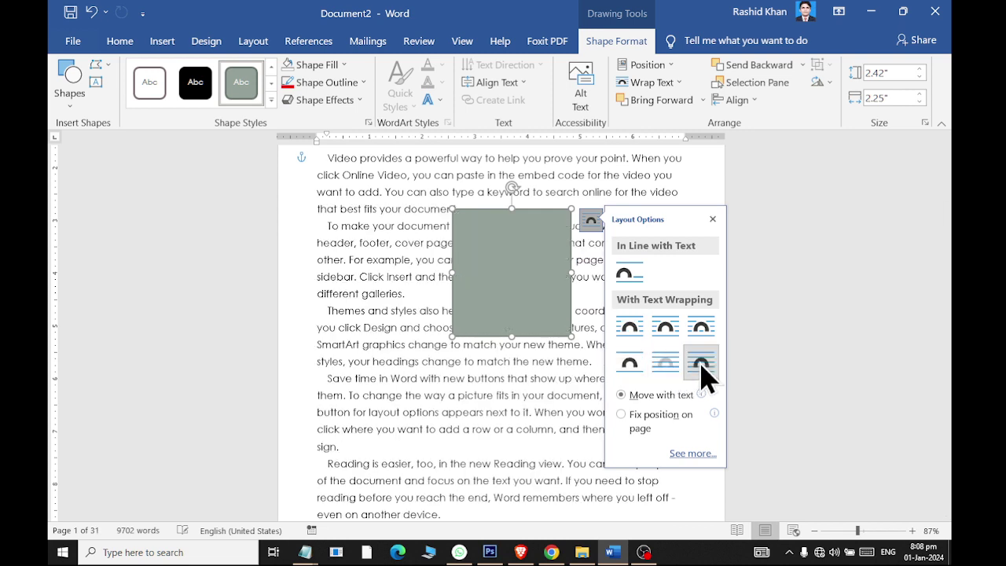
mouse_move(499, 275)
mouse_down()
mouse_move(386, 257)
mouse_move(458, 298)
mouse_up()
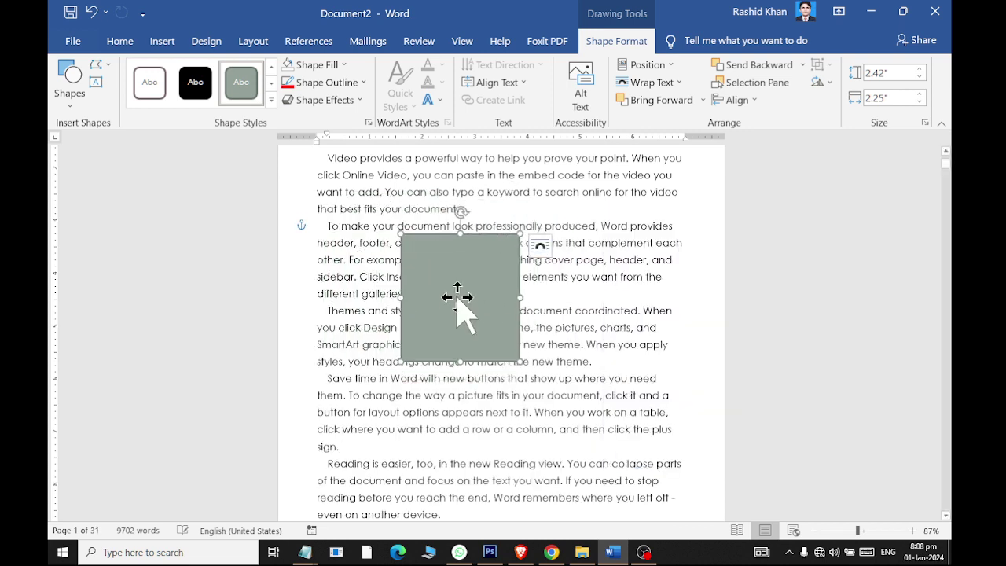
- Set Square wrapping and move the rectangle to the second paragraph's right edge
click(542, 248)
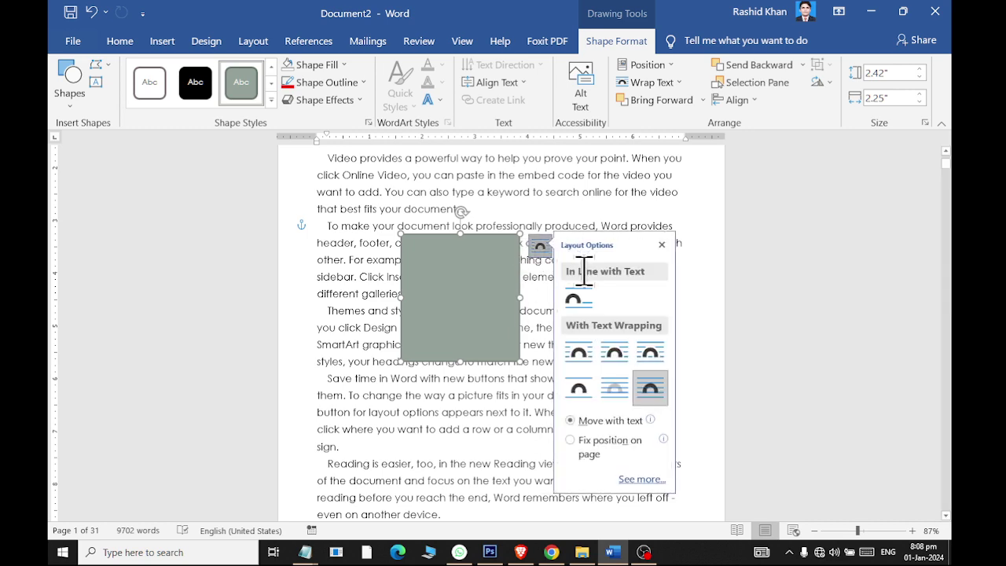
click(578, 354)
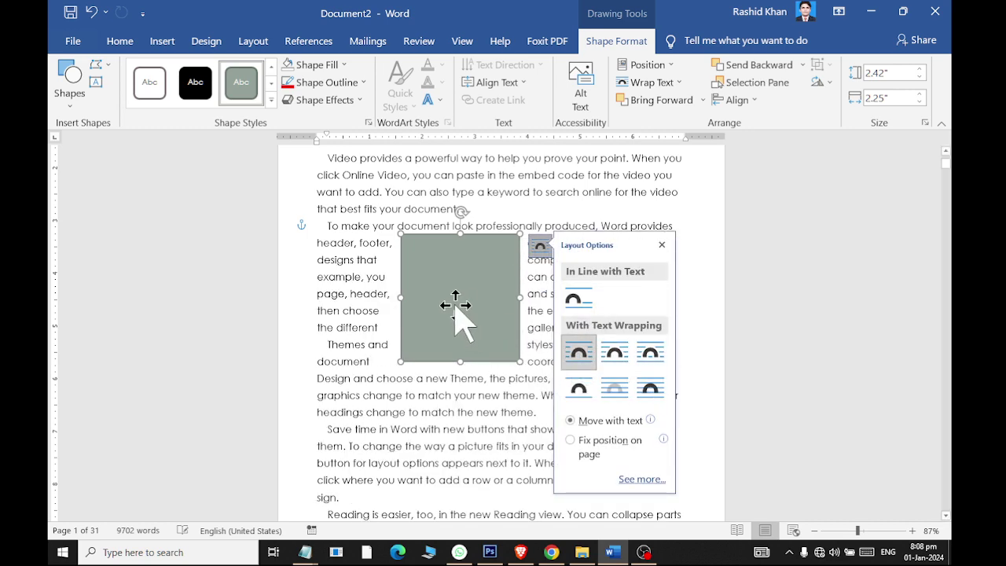
drag(461, 314, 624, 305)
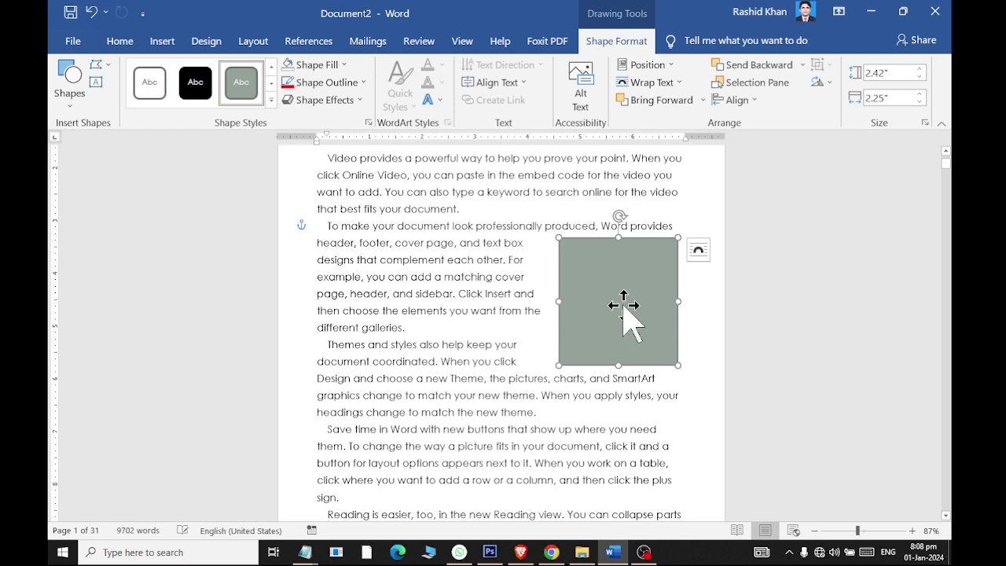
click(318, 66)
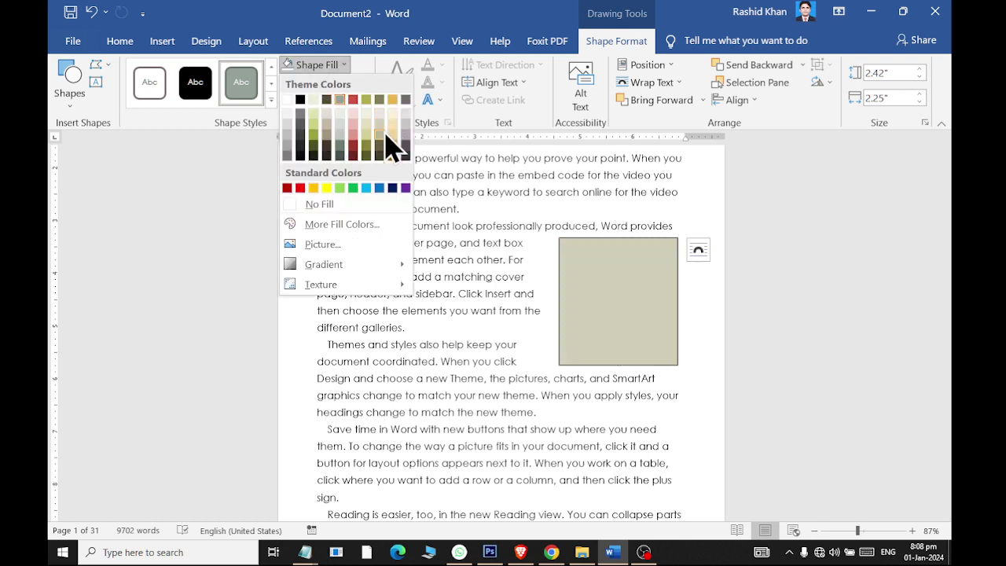
- Choose Picture as the rectangle's fill to bring up Insert Pictures
click(382, 245)
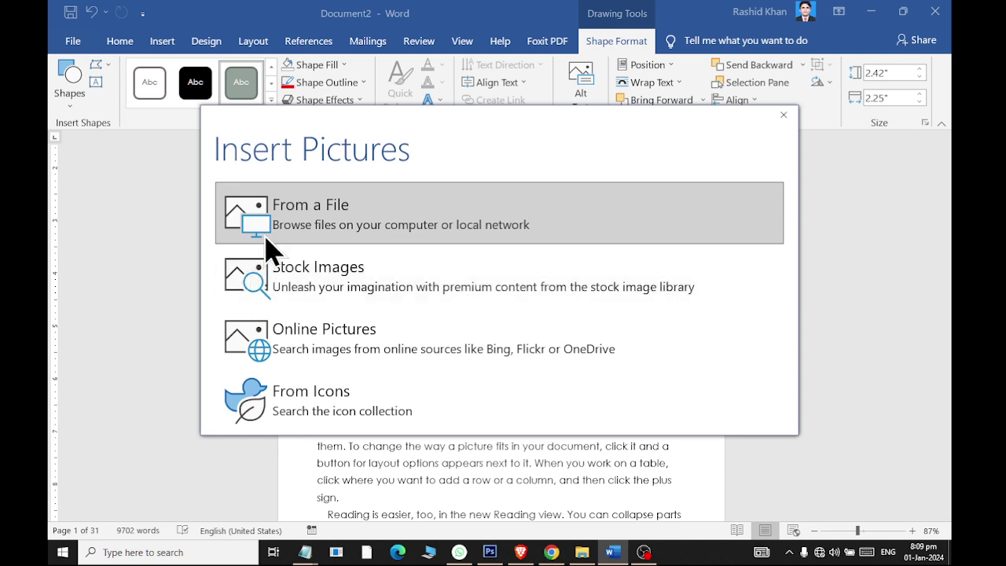
- Fill the rectangle with the office photo from the Documents > latest folder
click(333, 219)
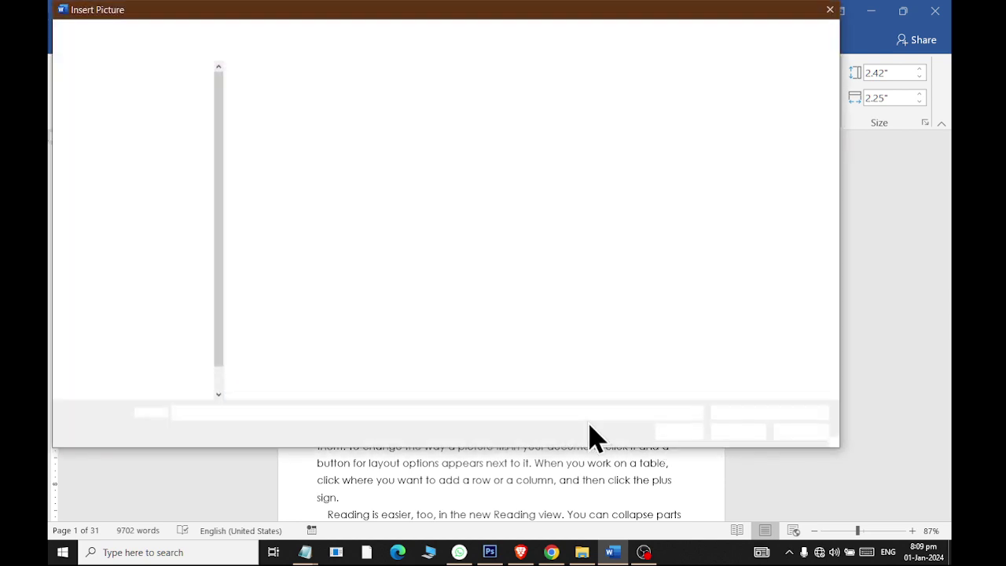
click(118, 149)
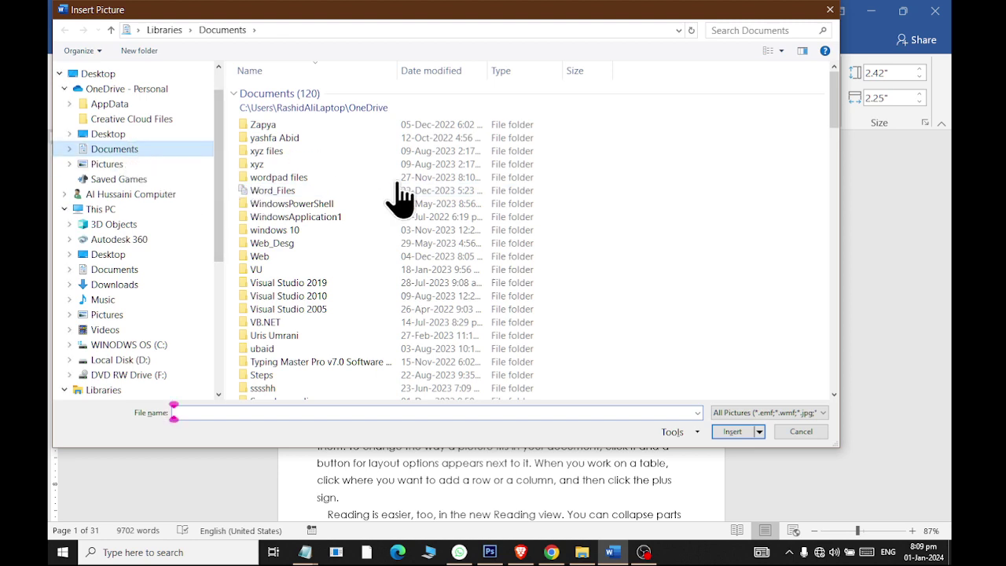
click(408, 184)
key(l)
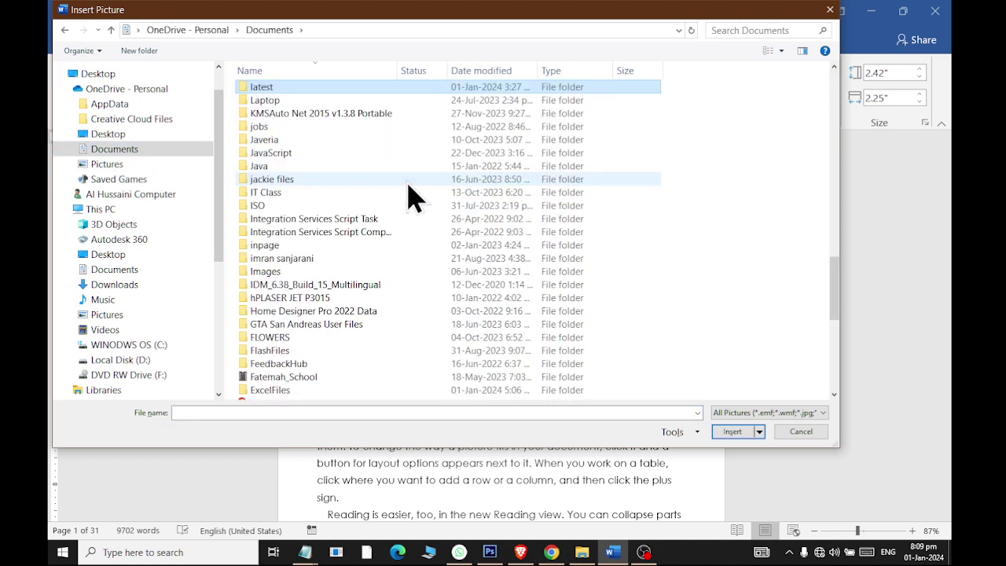
key(Return)
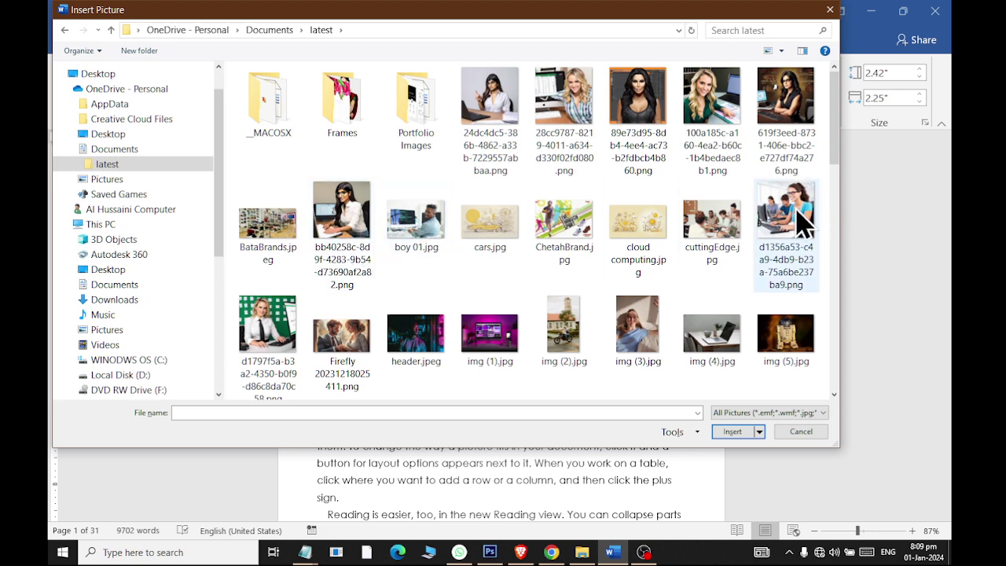
key(Escape)
click(504, 444)
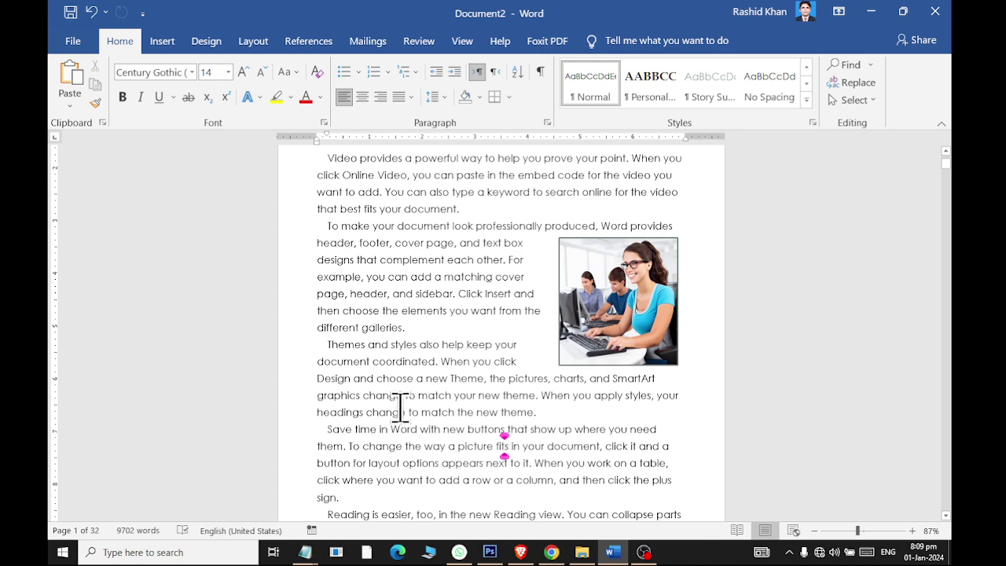
- Draw a five-point star shape over the second paragraph
scroll(465, 341, up, 3)
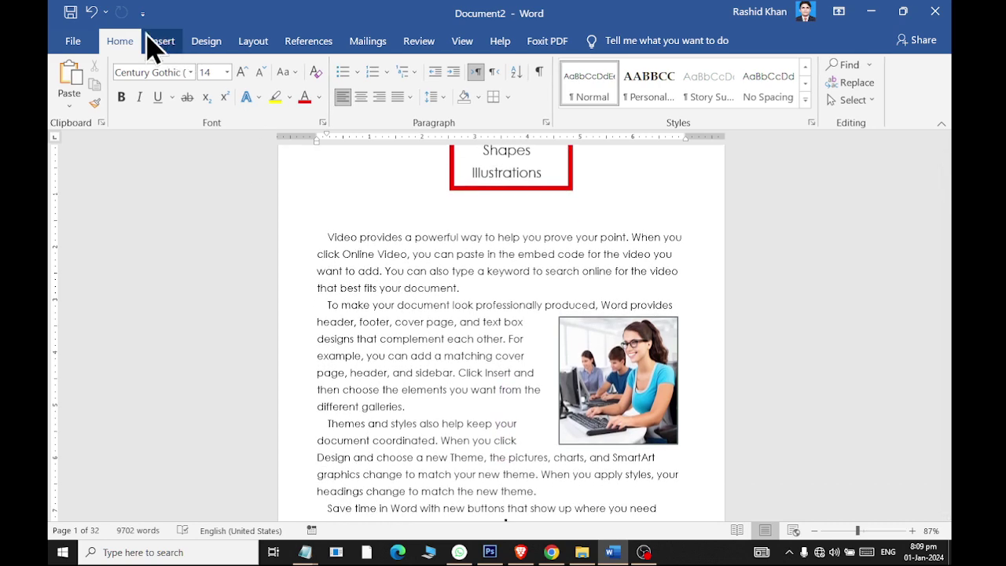
click(161, 43)
click(208, 65)
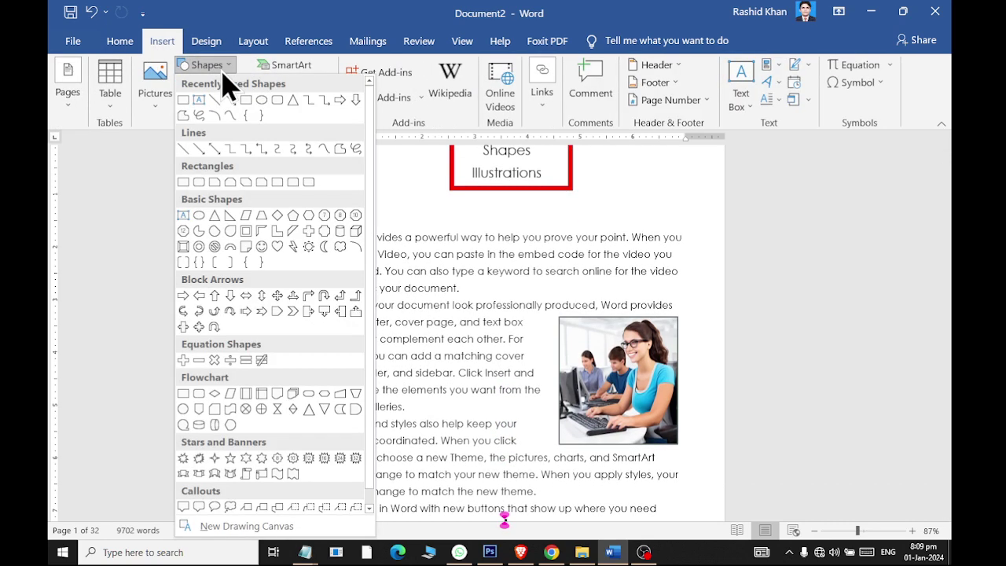
scroll(247, 397, down, 1)
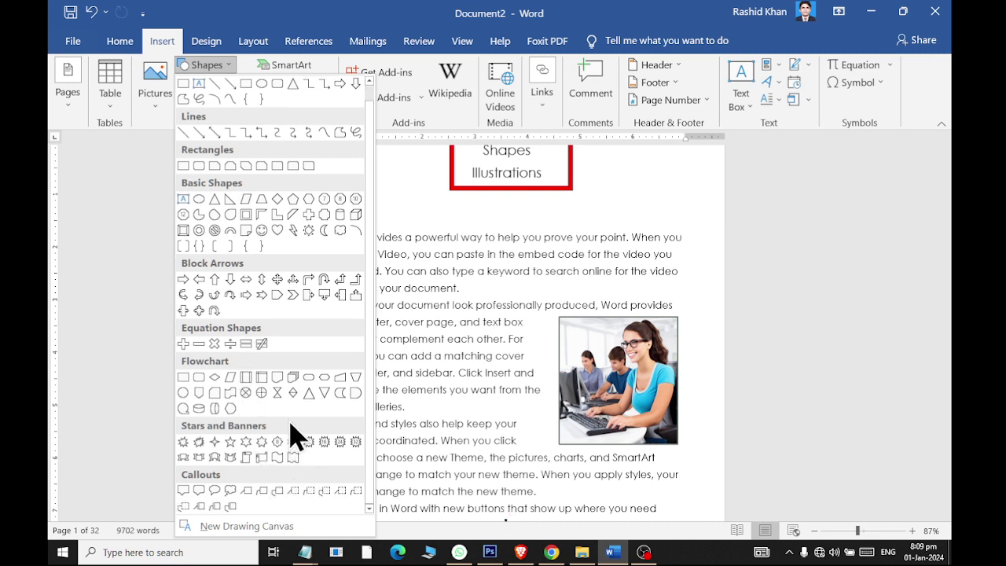
click(231, 442)
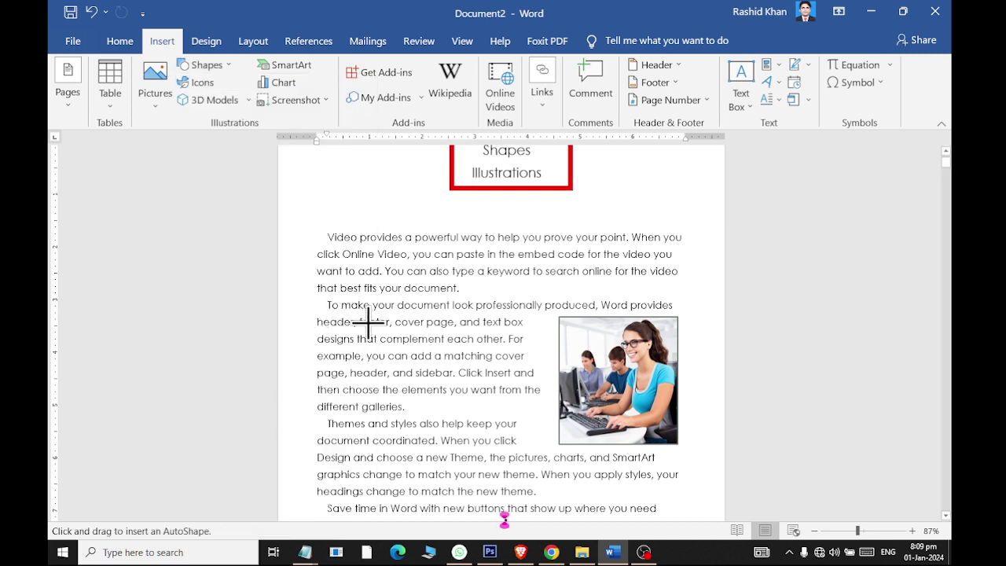
mouse_move(330, 298)
mouse_down()
mouse_move(482, 456)
mouse_move(461, 407)
mouse_up()
scroll(404, 288, down, 2)
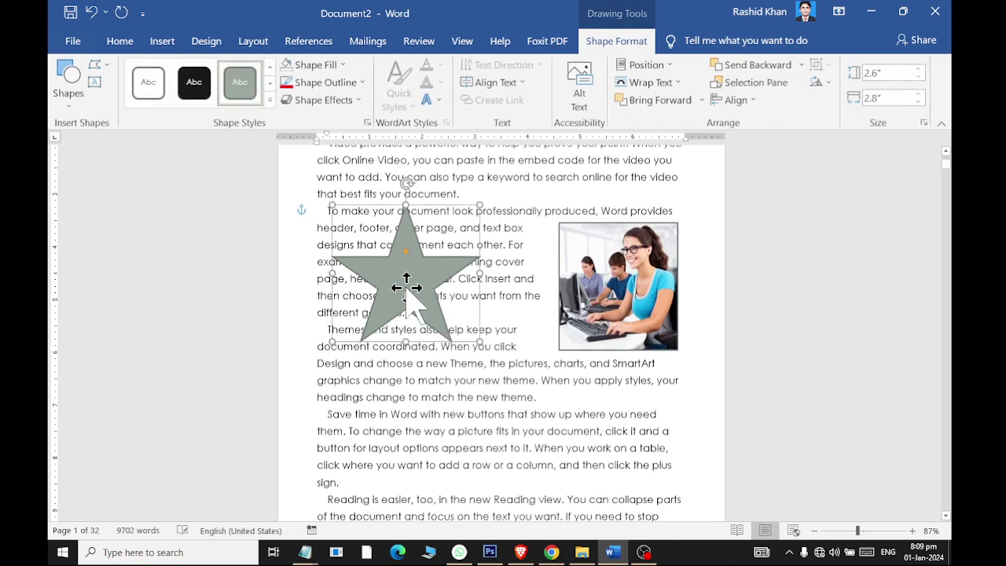
mouse_move(404, 288)
mouse_down()
mouse_move(493, 332)
mouse_move(613, 431)
mouse_up()
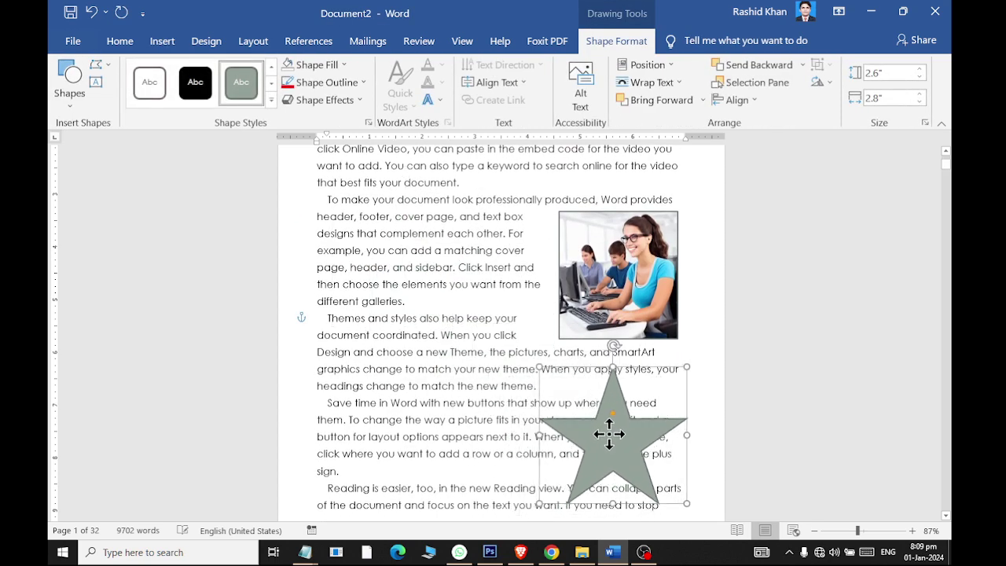
- Set the star to Square text wrapping, shrink it to 1.43 inches, and move it under the photo
click(651, 83)
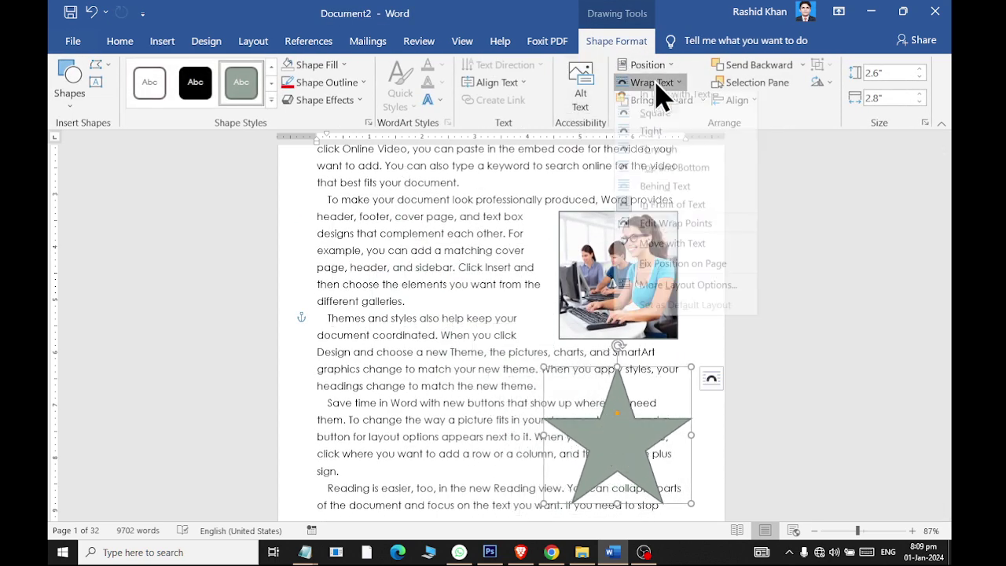
click(656, 121)
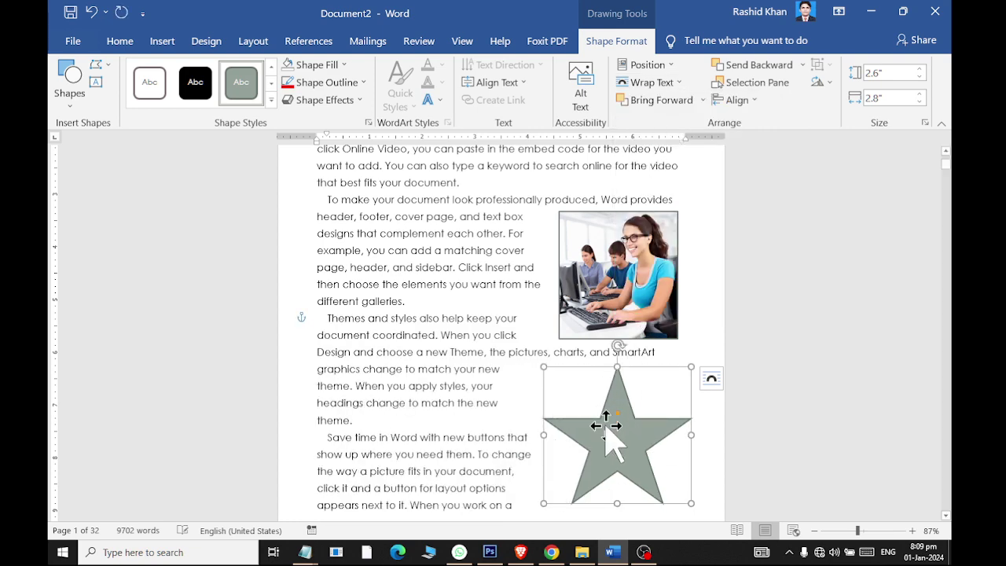
drag(685, 501, 619, 442)
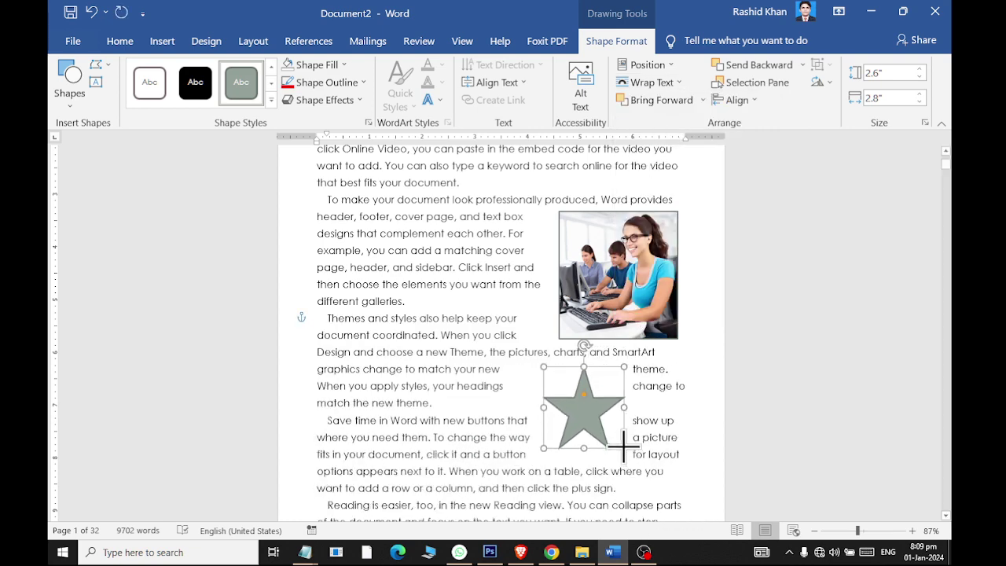
mouse_move(585, 409)
mouse_down()
mouse_move(634, 400)
mouse_move(640, 387)
mouse_up()
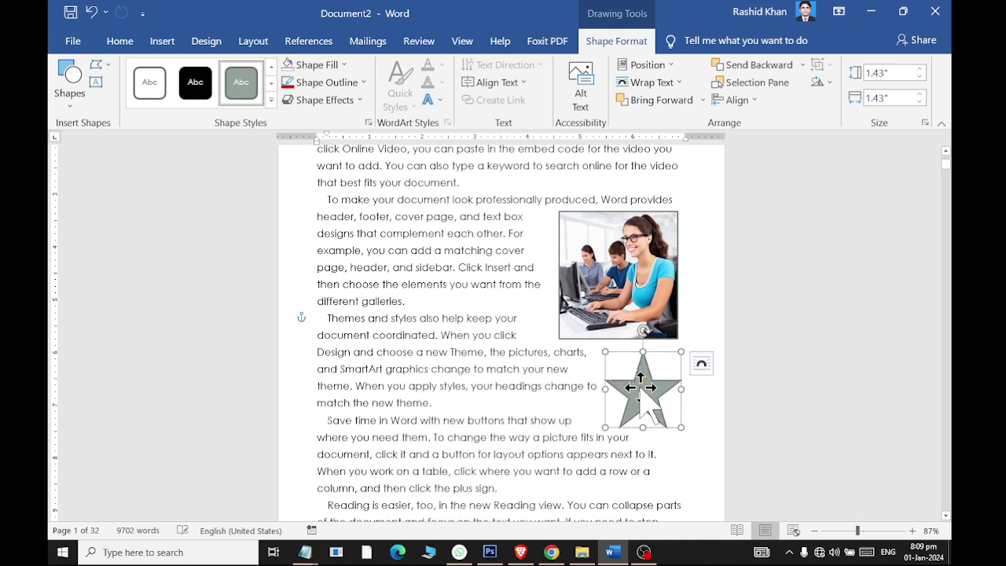
- Fill the grey star with the smiling woman's photo chosen from a file
click(315, 64)
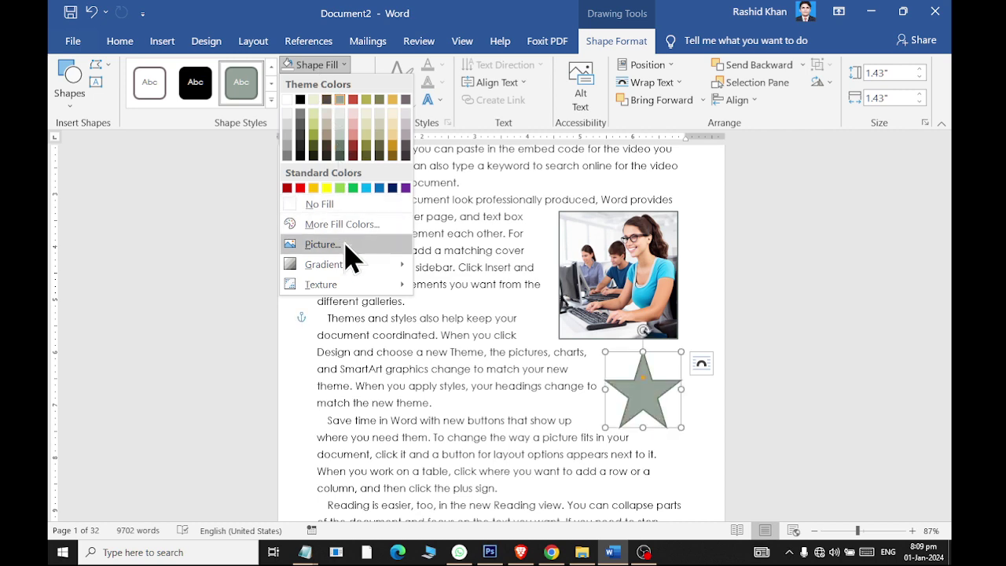
click(639, 271)
click(601, 250)
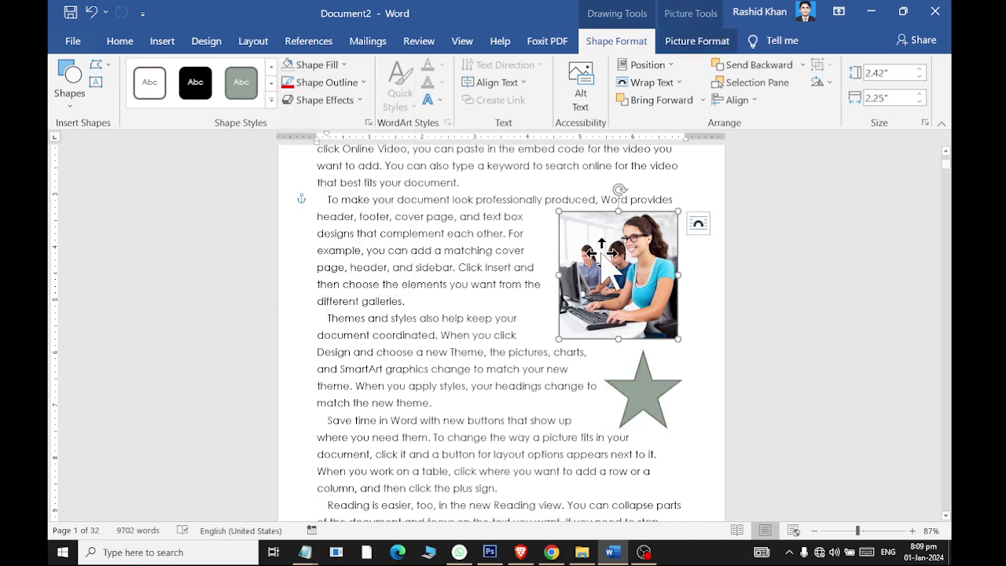
click(629, 397)
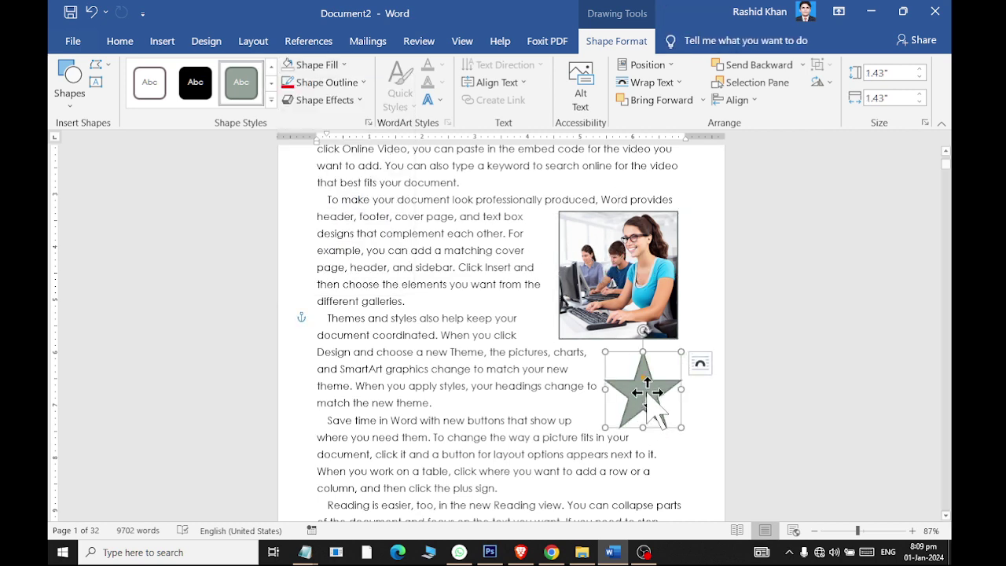
click(334, 66)
click(338, 245)
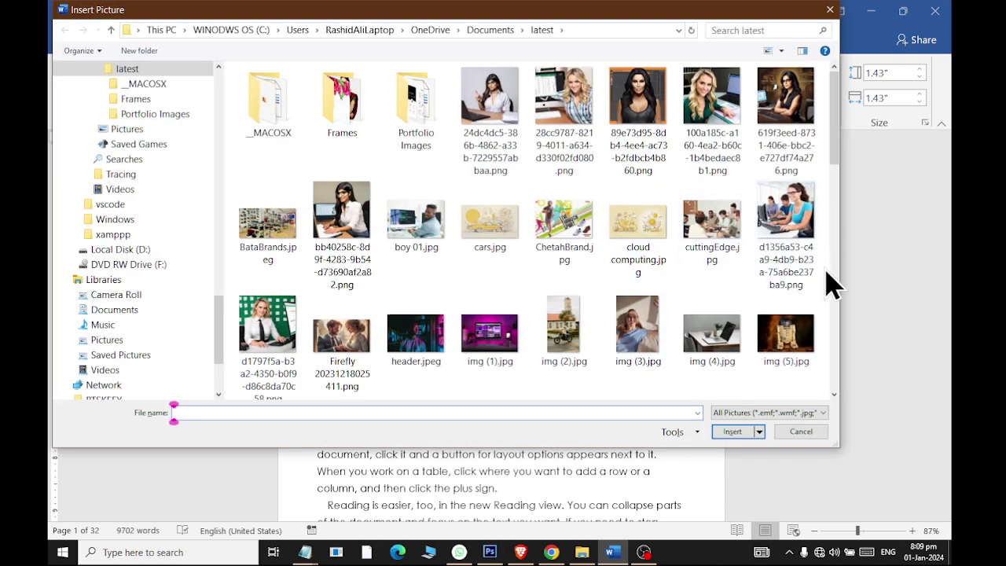
scroll(817, 299, down, 5)
double_click(643, 316)
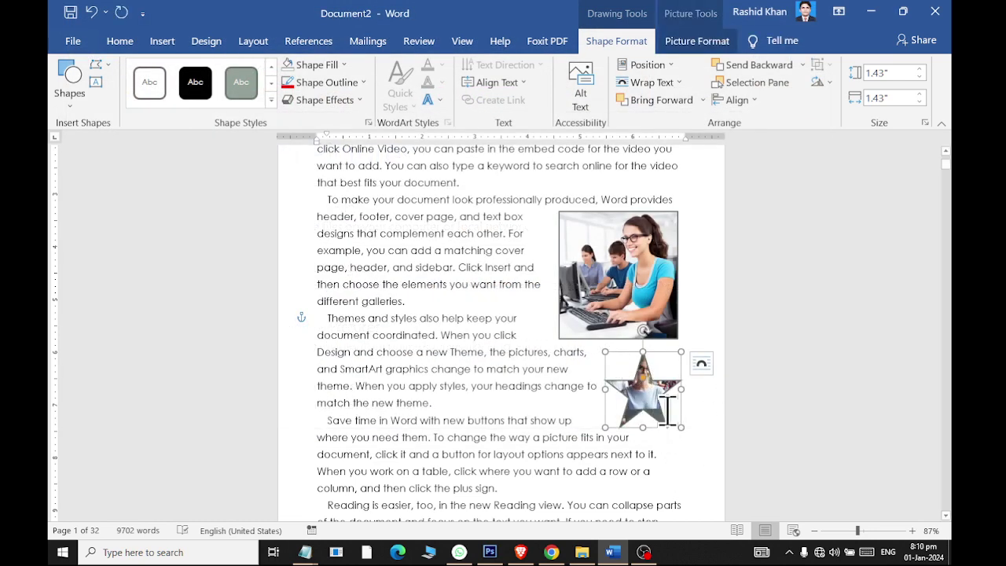
- Check the rectangle's fill options, dismiss them unchanged, and deselect the shape
click(618, 292)
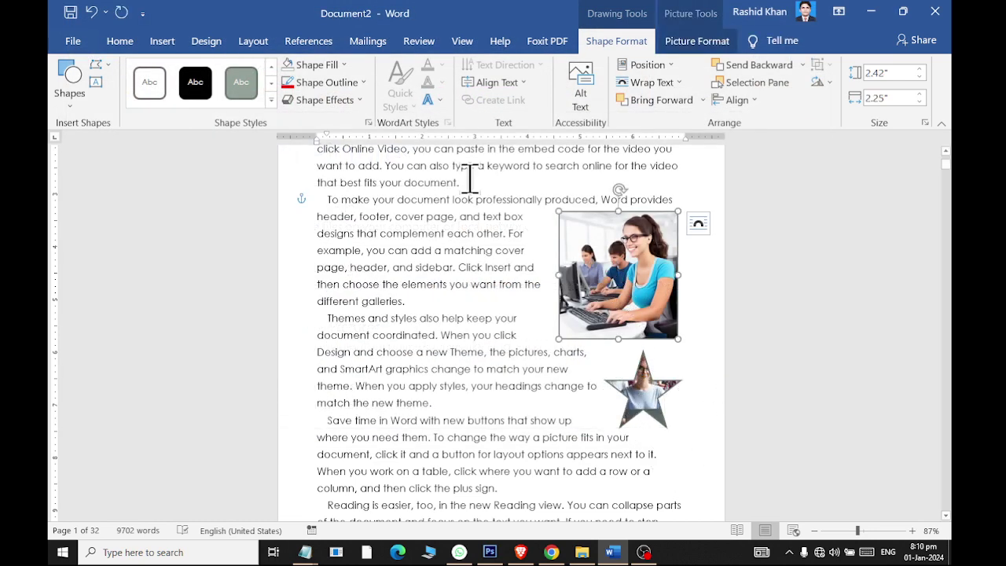
click(319, 65)
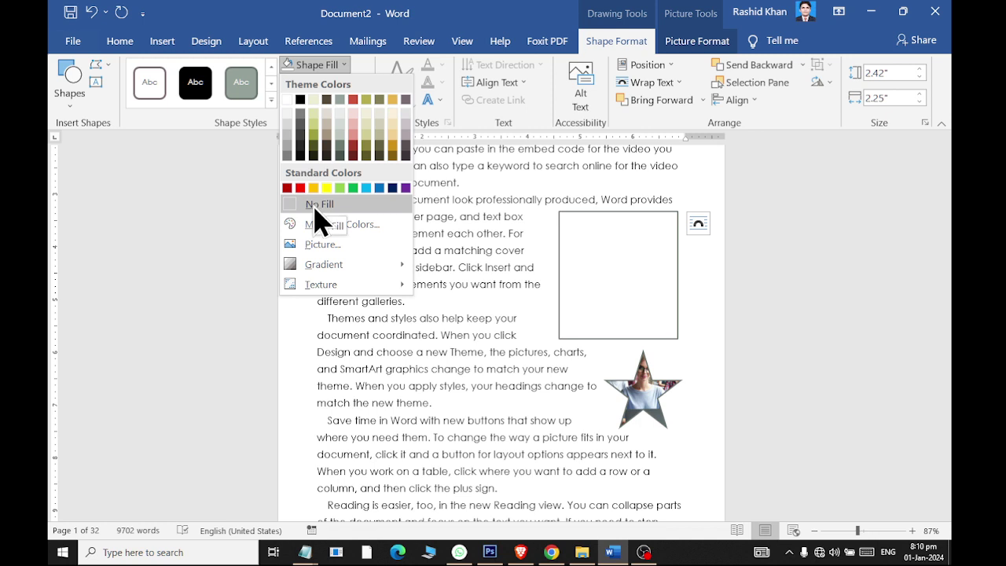
key(Escape)
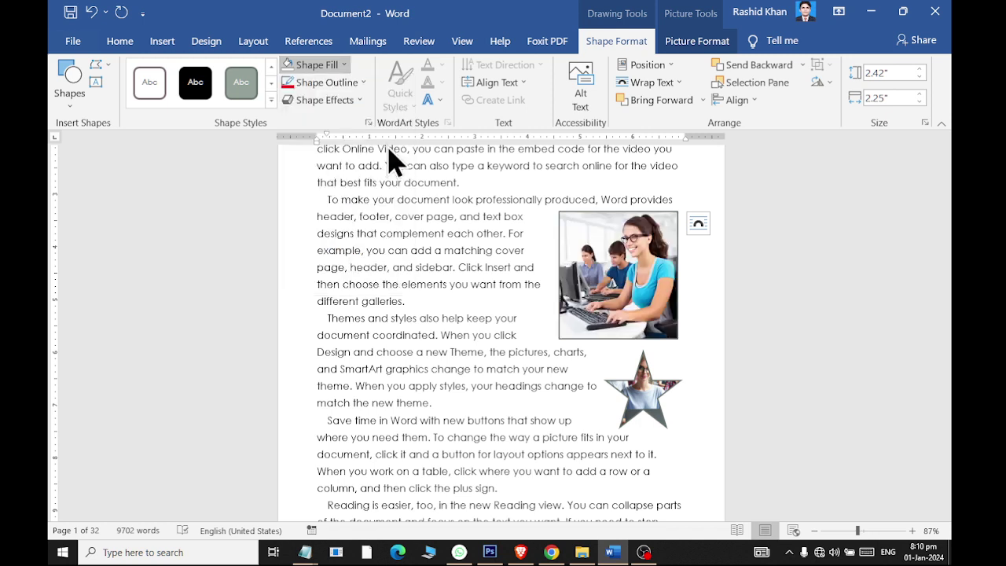
click(405, 348)
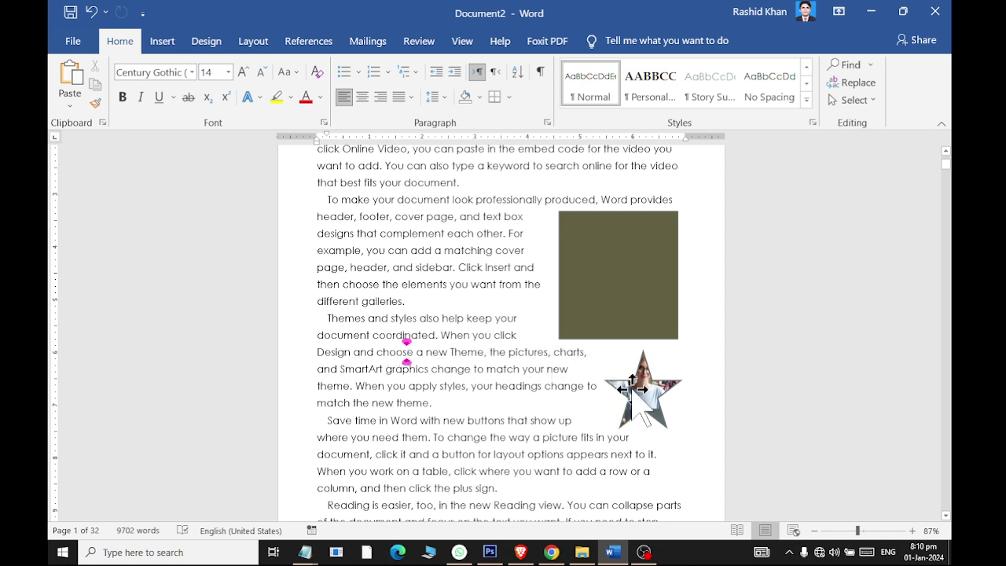
- Stretch the picture-filled star upward and adjust the olive rectangle's width and height
click(638, 385)
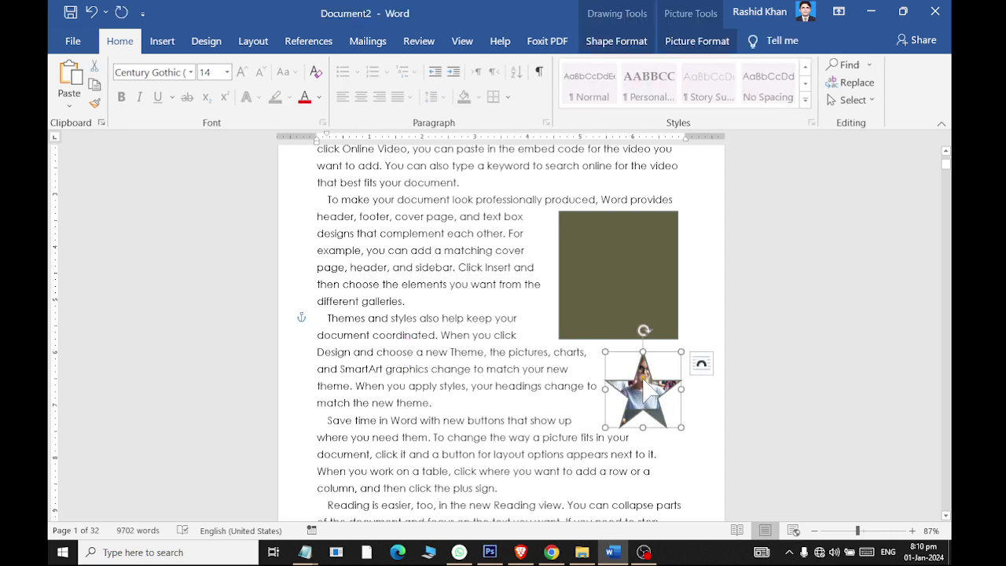
drag(644, 351, 644, 344)
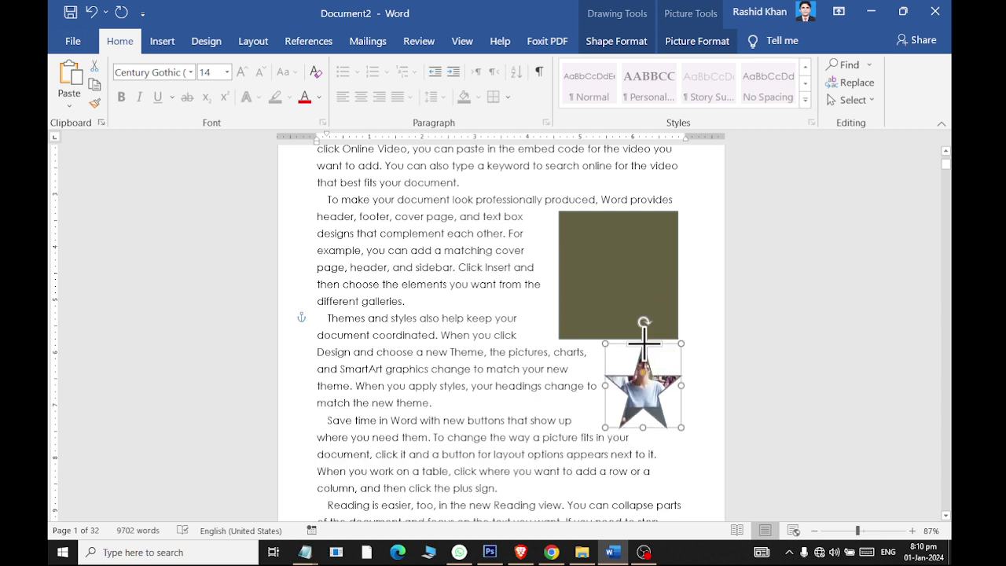
click(623, 283)
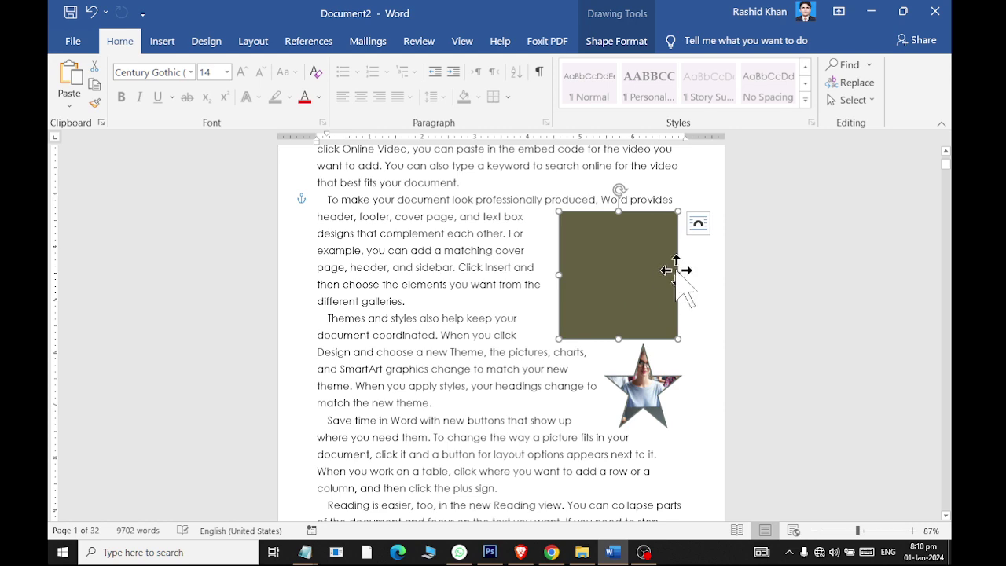
drag(679, 274, 681, 274)
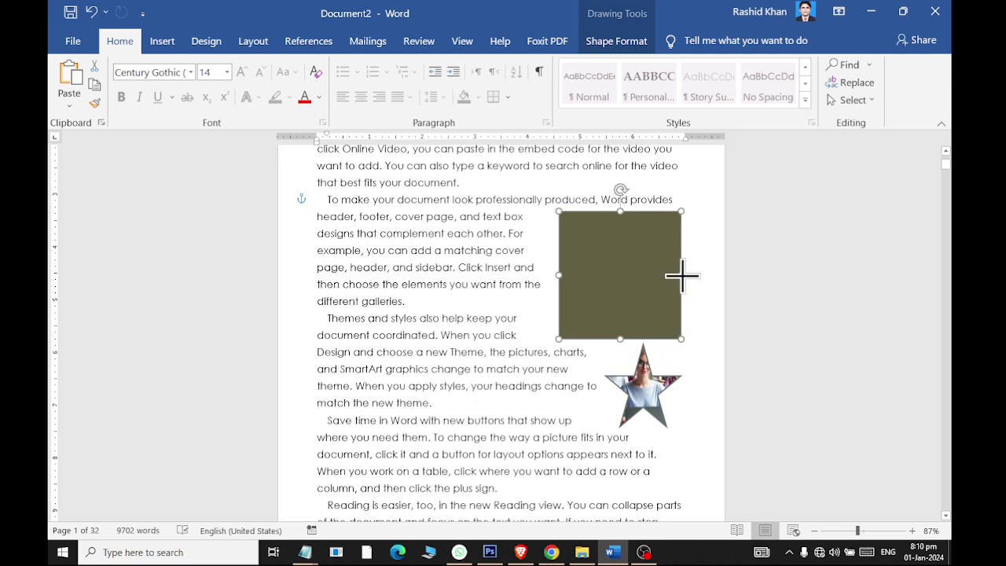
drag(621, 339, 627, 351)
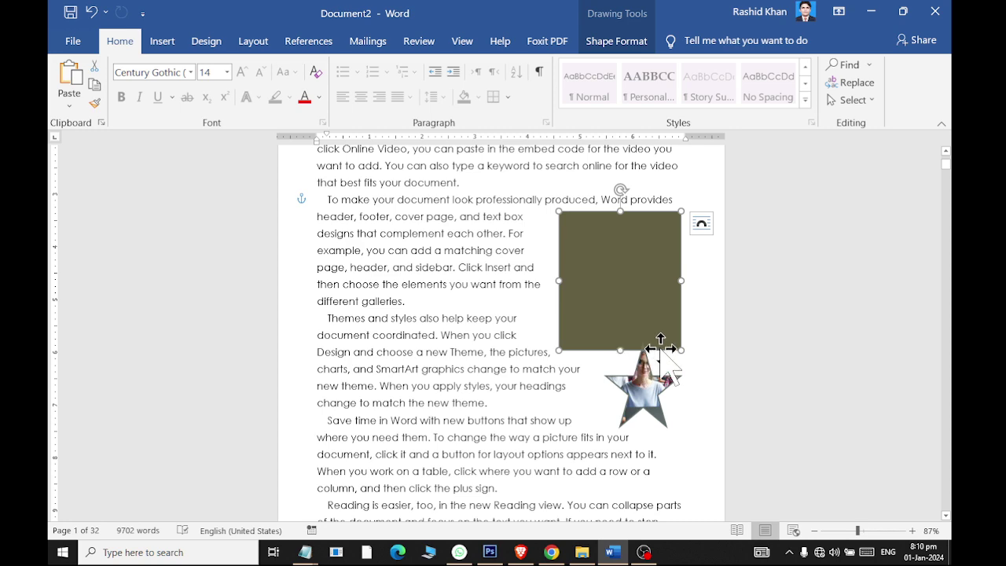
mouse_move(680, 350)
mouse_down()
mouse_move(670, 332)
mouse_move(678, 341)
mouse_up()
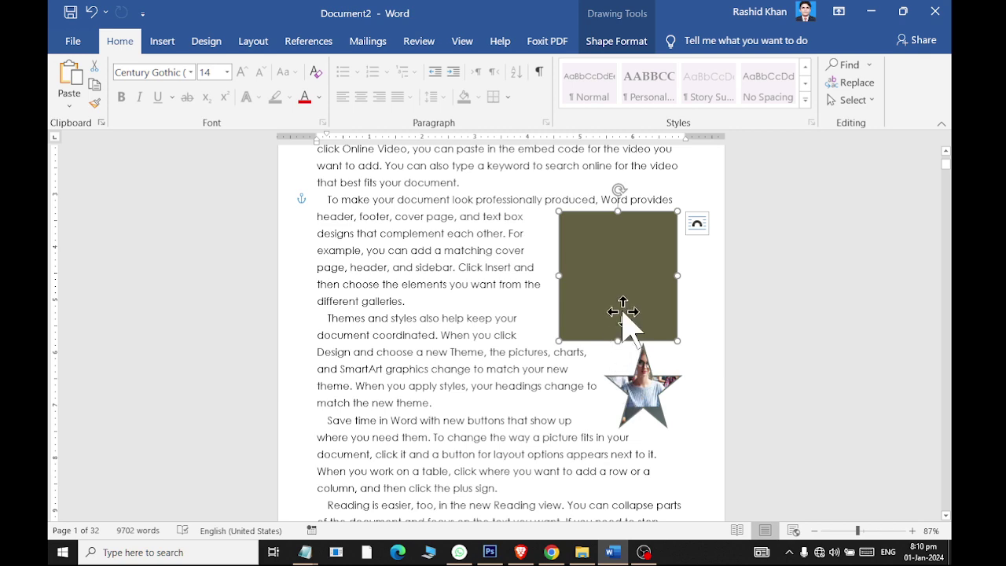
- Begin a picture fill for the olive rectangle from a file
click(621, 41)
click(322, 64)
click(326, 245)
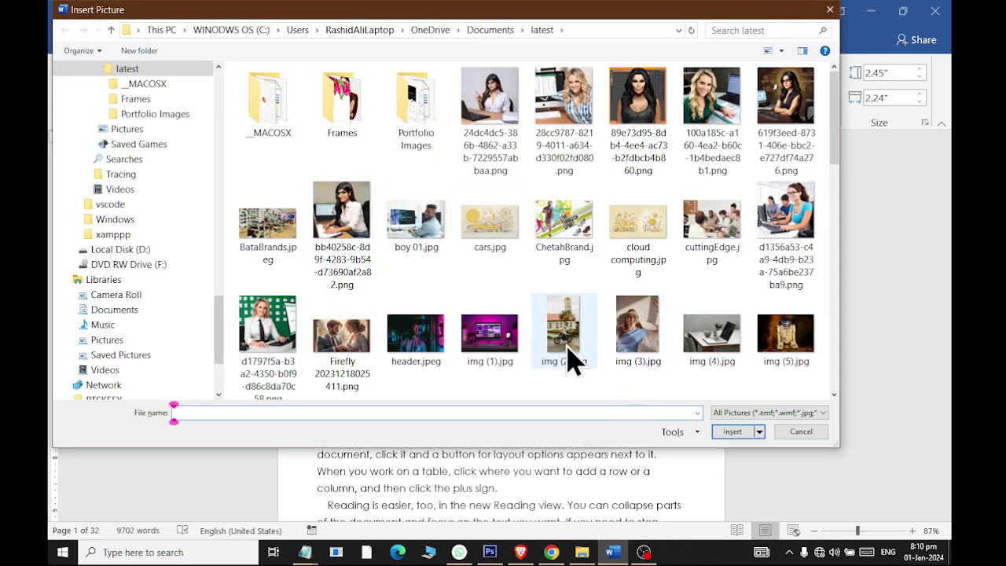
- Fill the rectangle with cuttingEdge.jpg, the meeting-table photo, then reselect it for shape formatting
click(718, 227)
double_click(722, 234)
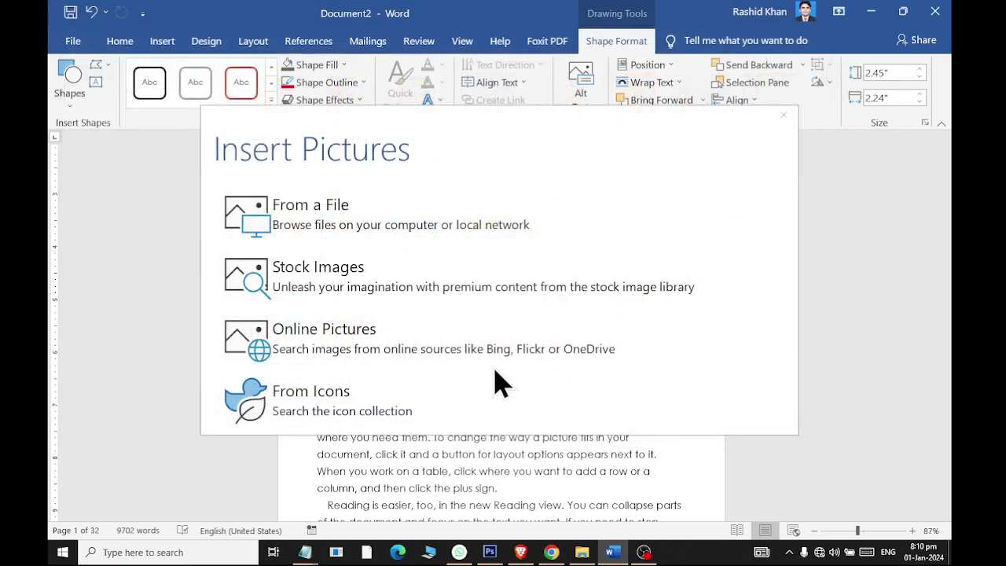
click(432, 403)
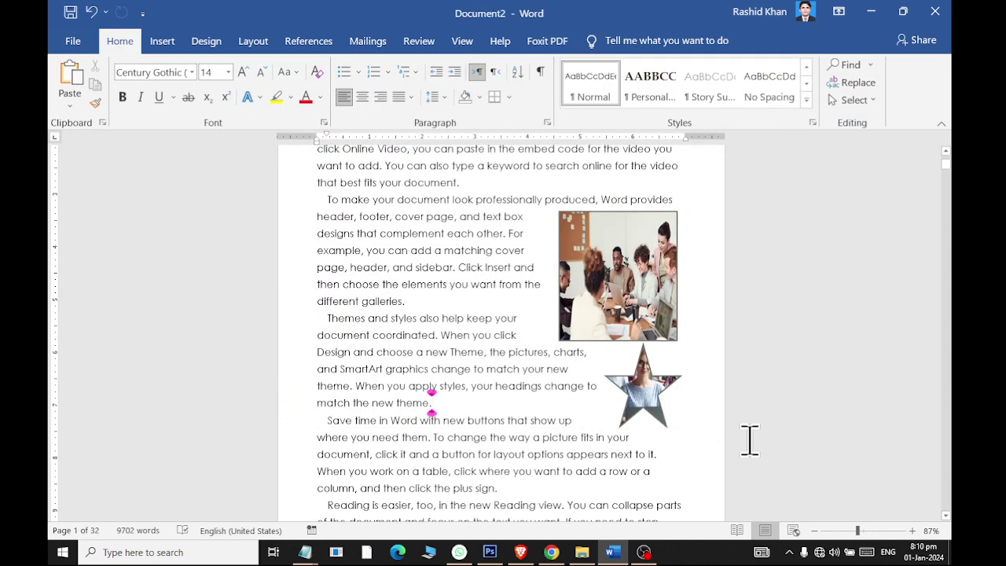
click(673, 330)
click(688, 41)
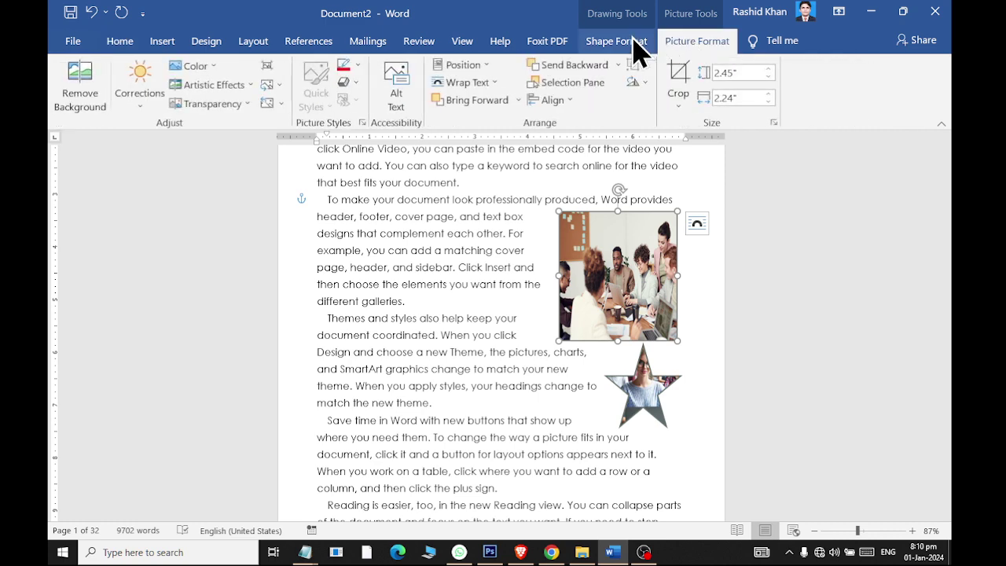
click(634, 46)
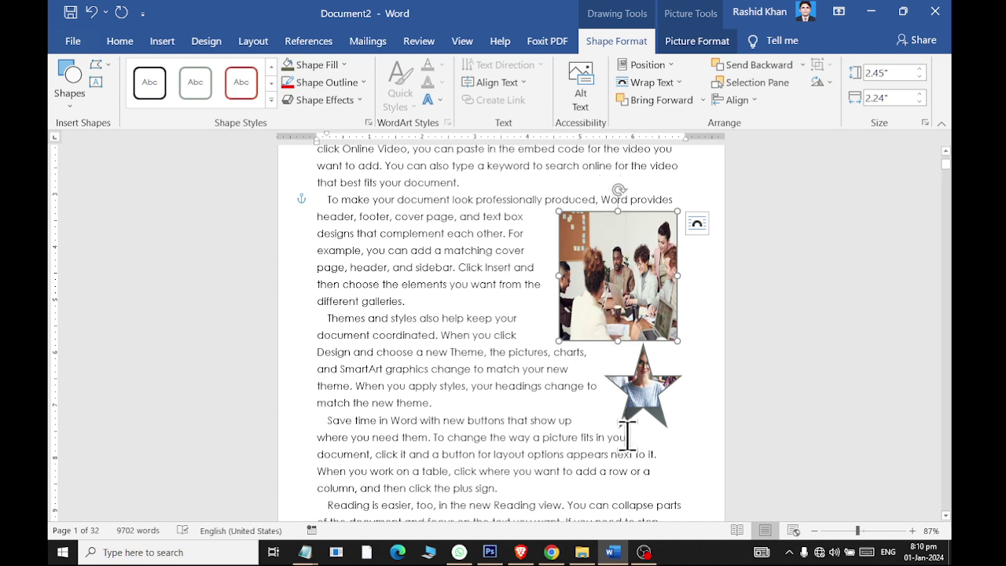
- Change the star-shaped photo to a pentagon arrow, then a rounded shape, and finally a scroll banner
click(634, 400)
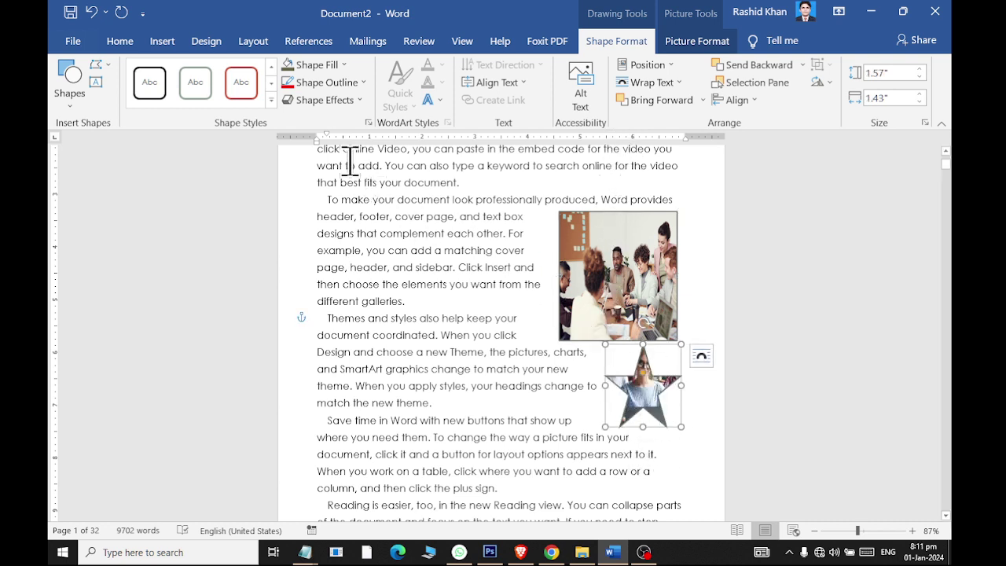
click(106, 66)
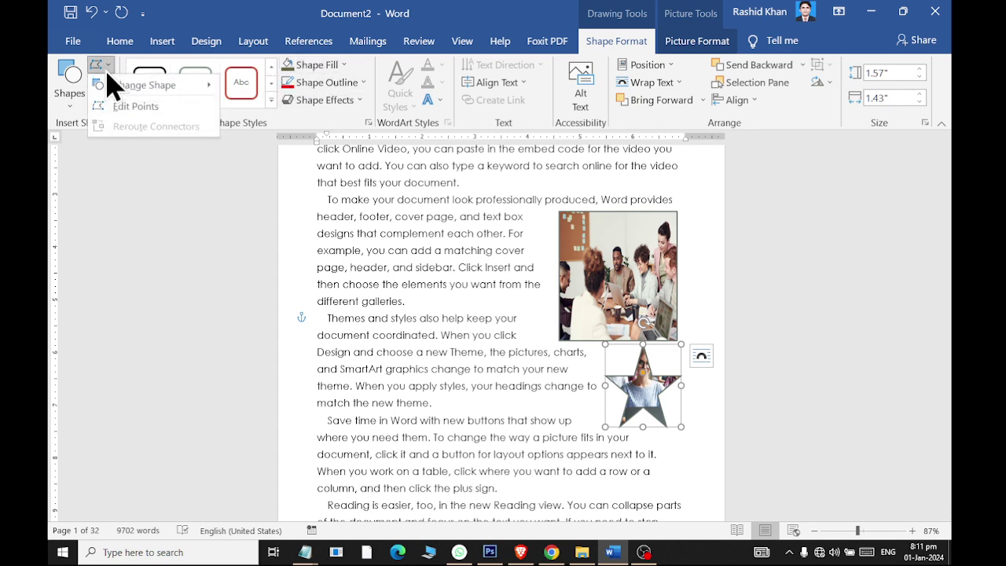
mouse_move(110, 93)
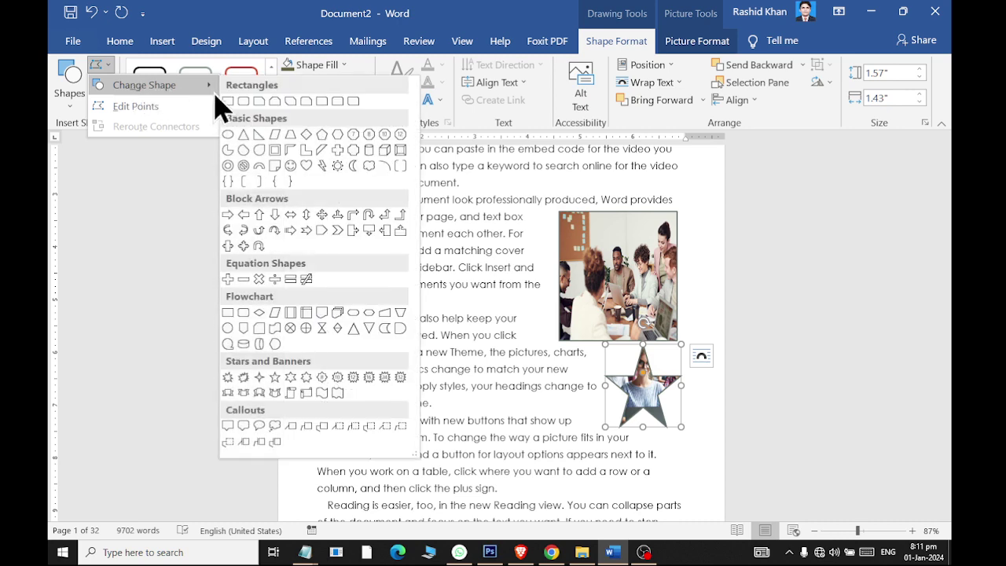
click(323, 231)
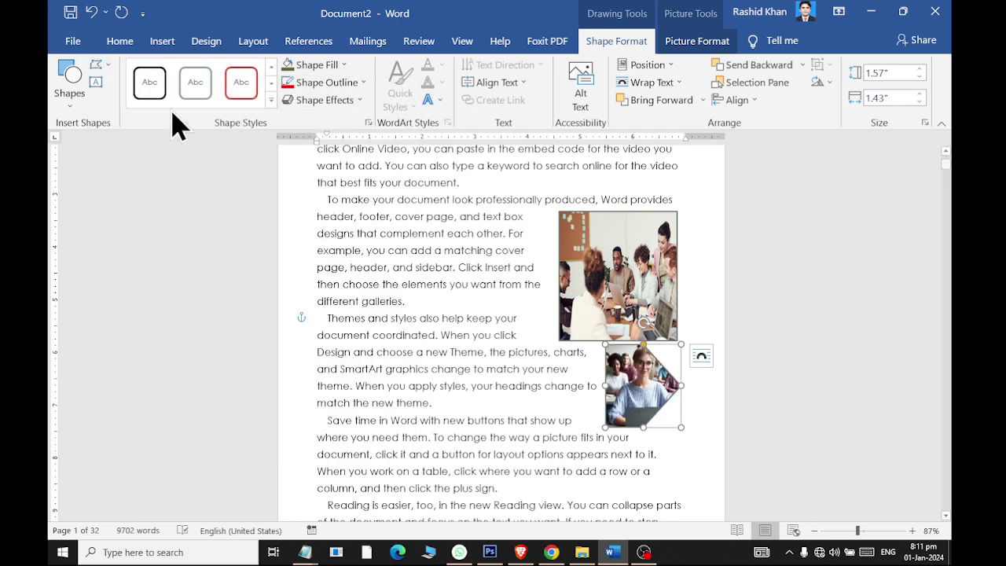
click(97, 64)
mouse_move(195, 88)
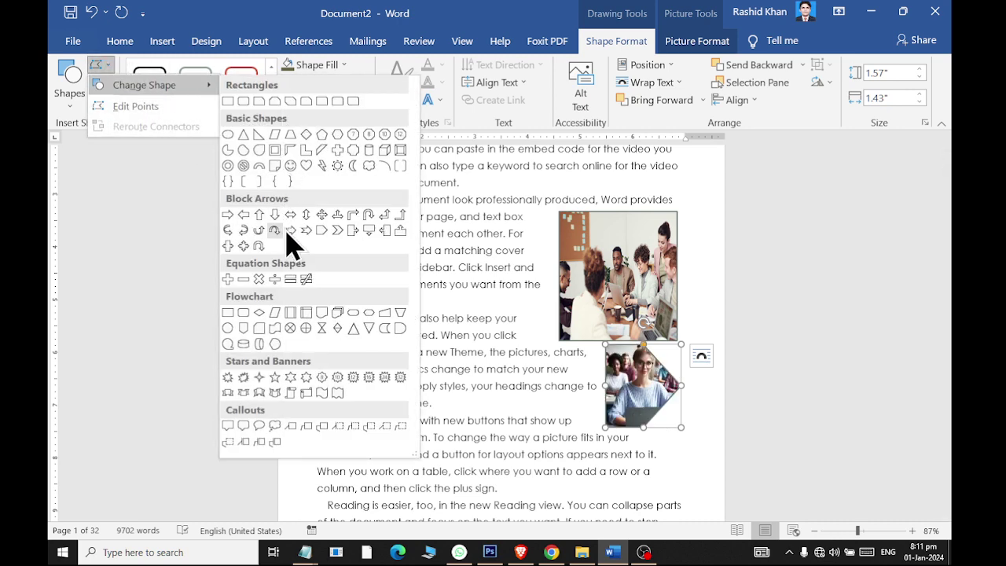
click(397, 338)
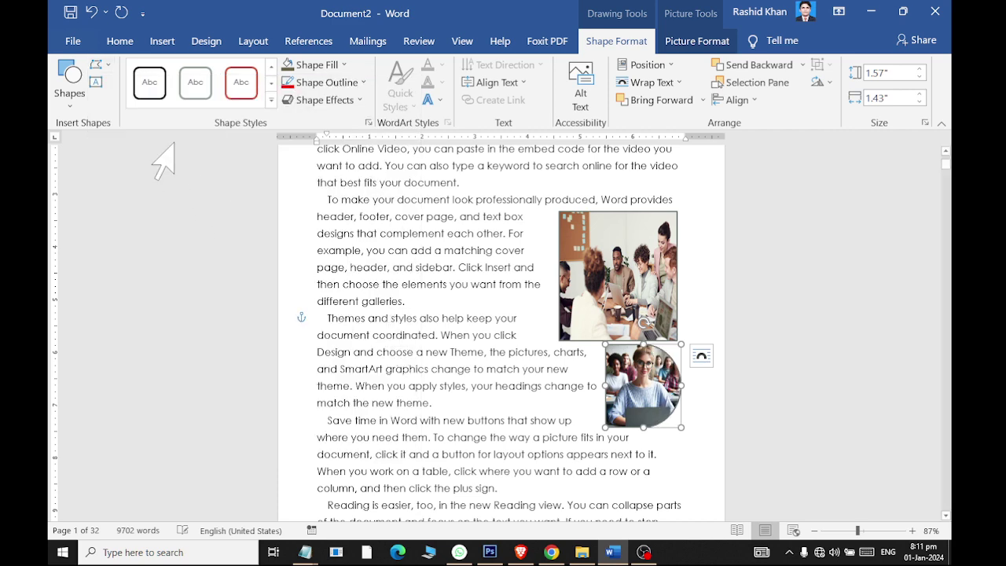
click(97, 65)
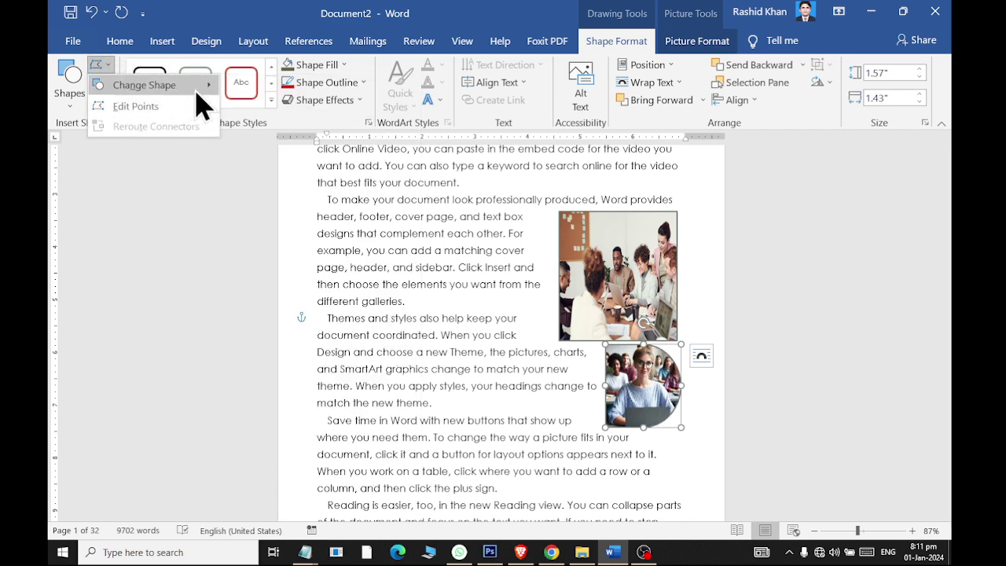
mouse_move(196, 90)
click(305, 394)
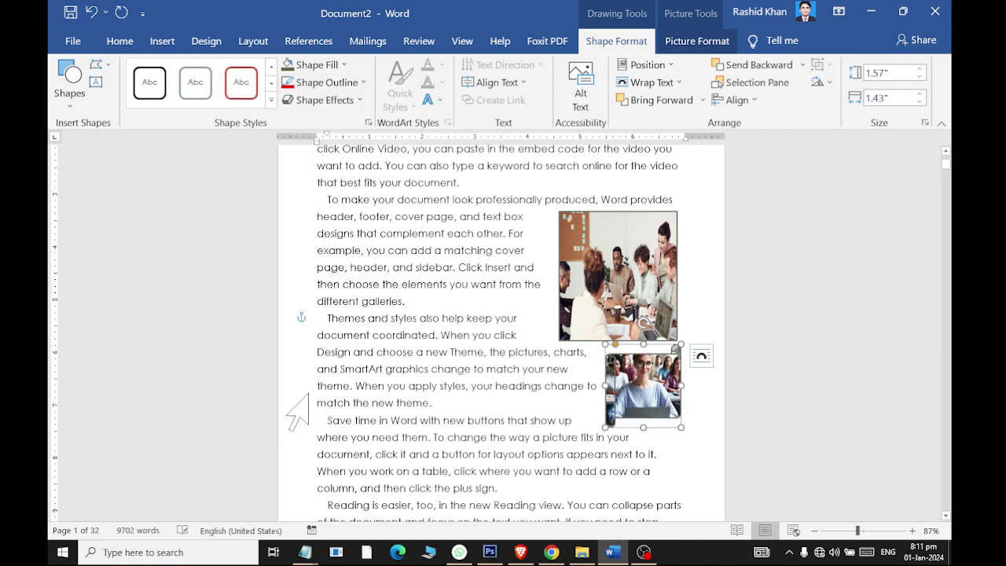
click(339, 425)
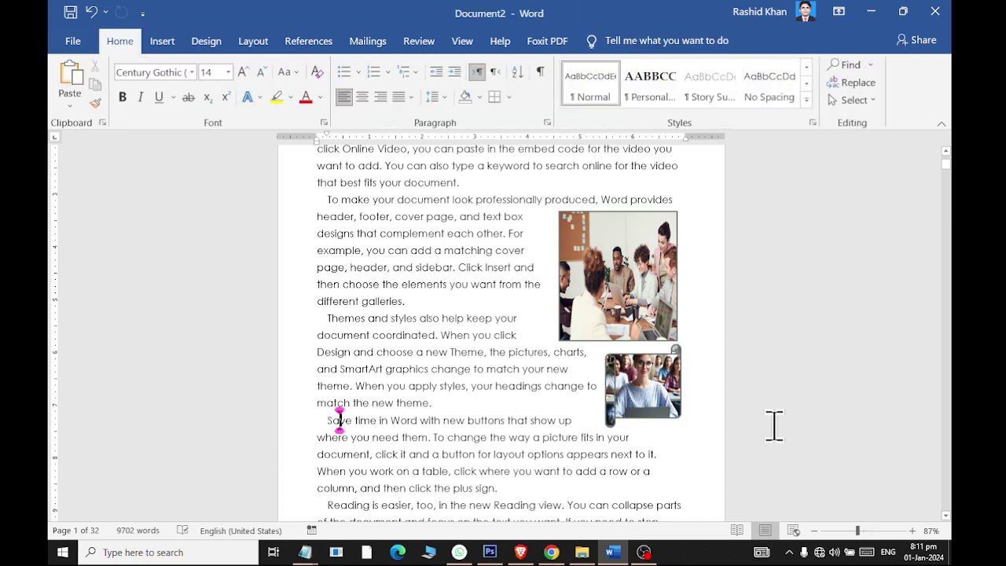